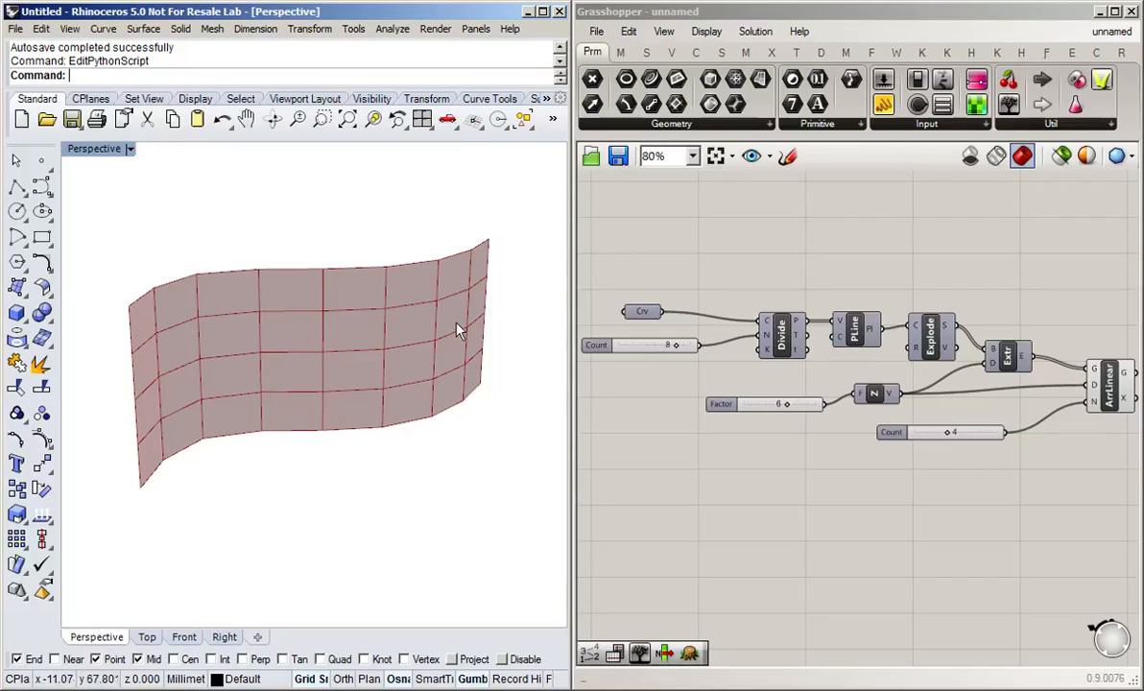
- Restrict the viewport preview to selected components, and preview the Crv parameter and the Divide component one after the other
left_click(697, 210)
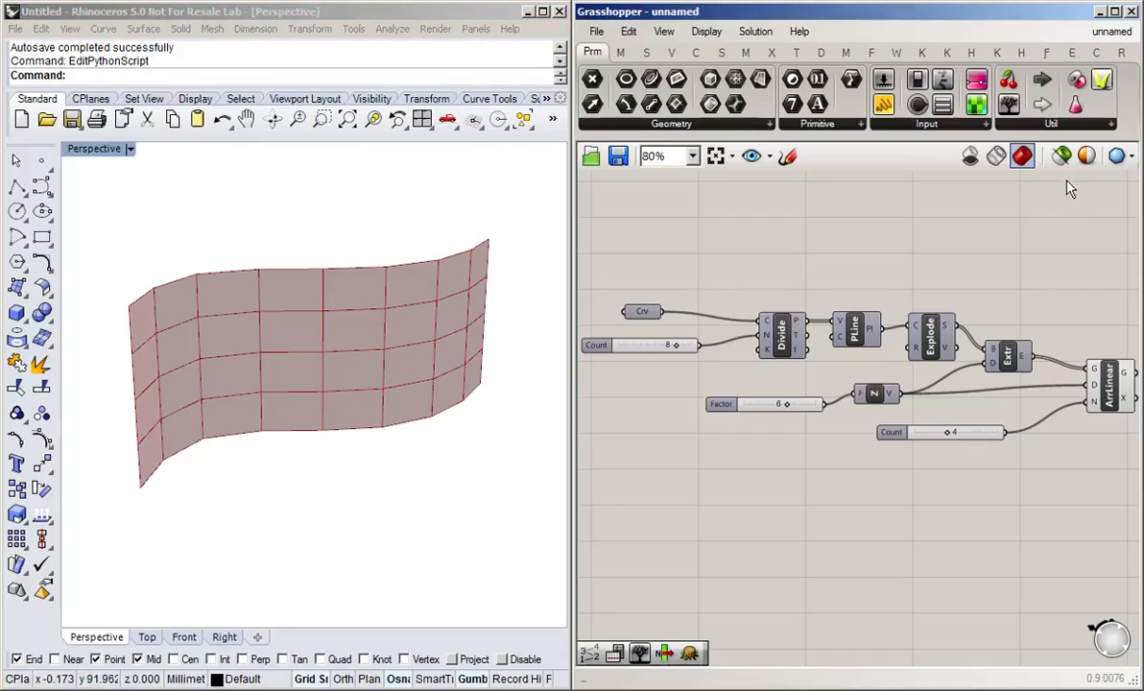
left_click(1062, 156)
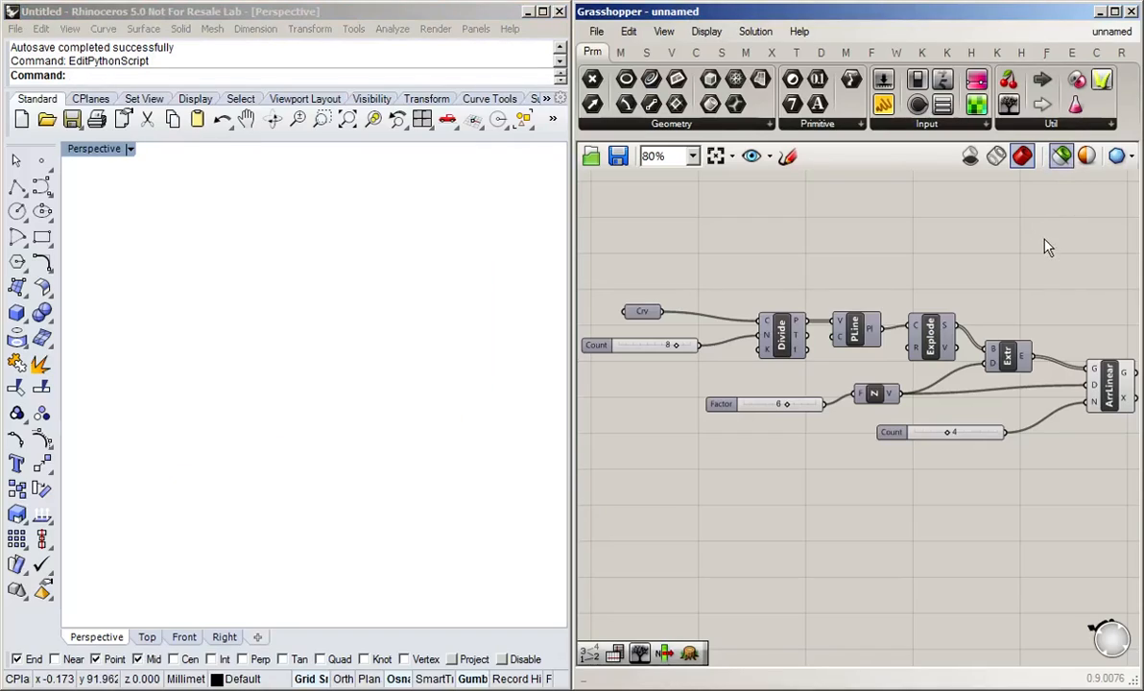
scroll(644, 312, "up", 5)
left_click(649, 316)
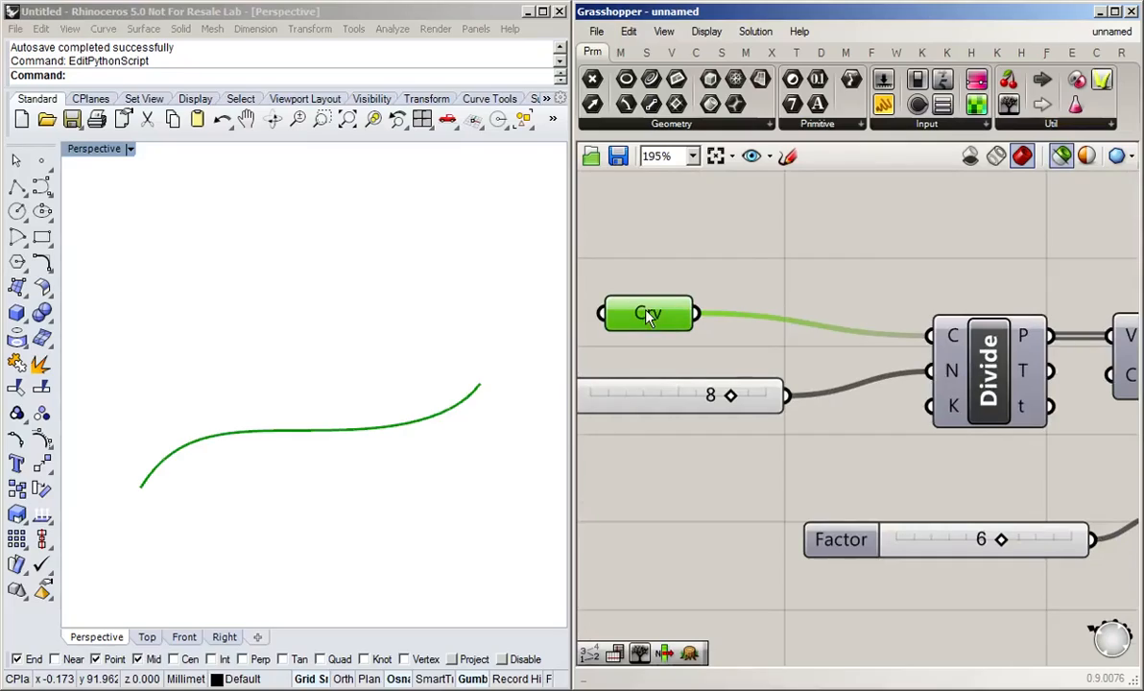
left_click(992, 377)
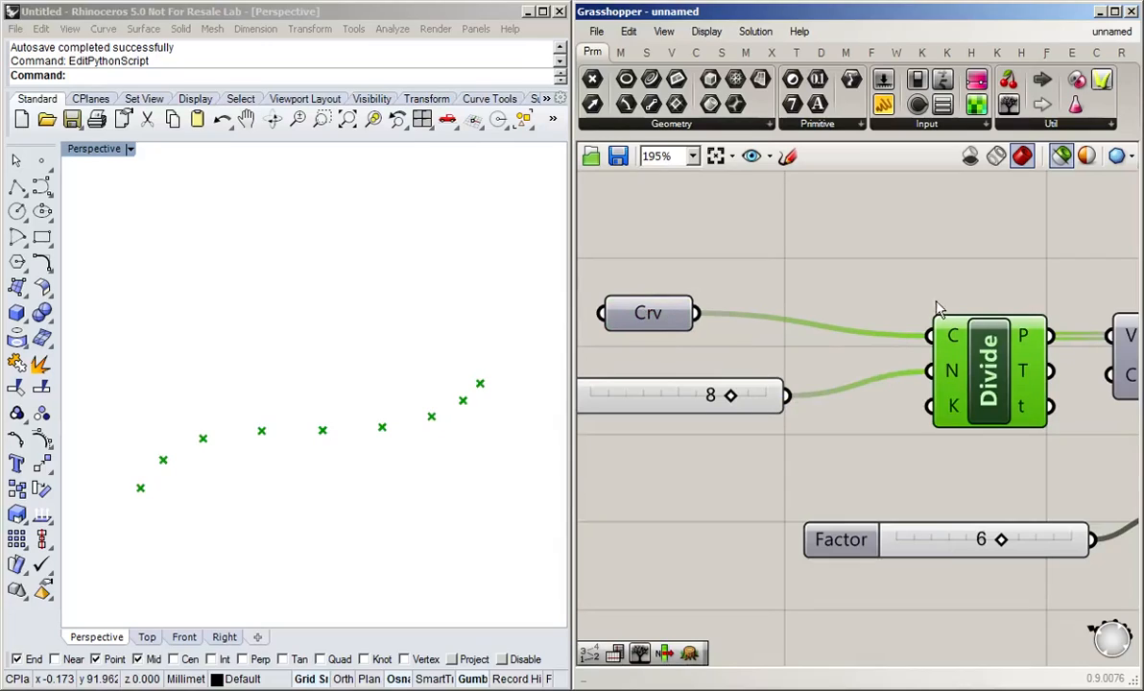
right_click_drag(1024, 243, 774, 344)
left_click(945, 375)
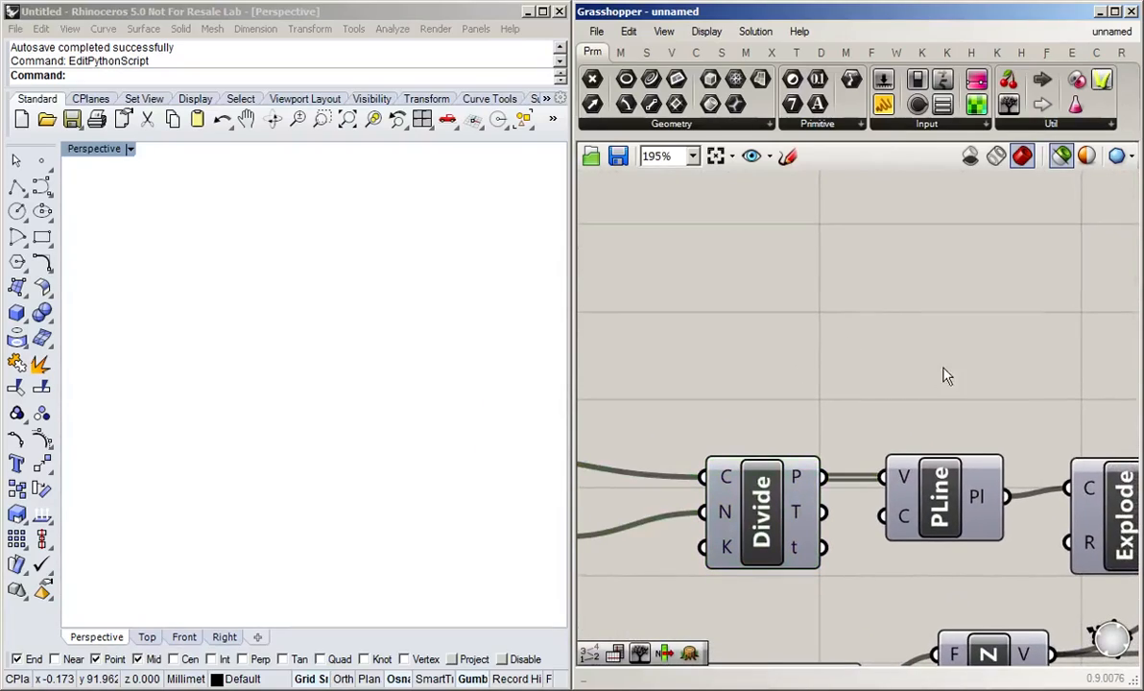
- Add a Panel above the Divide component, connect it to the points output, and enlarge it to show the whole point list
double_click(885, 321)
type("panel")
key("Return")
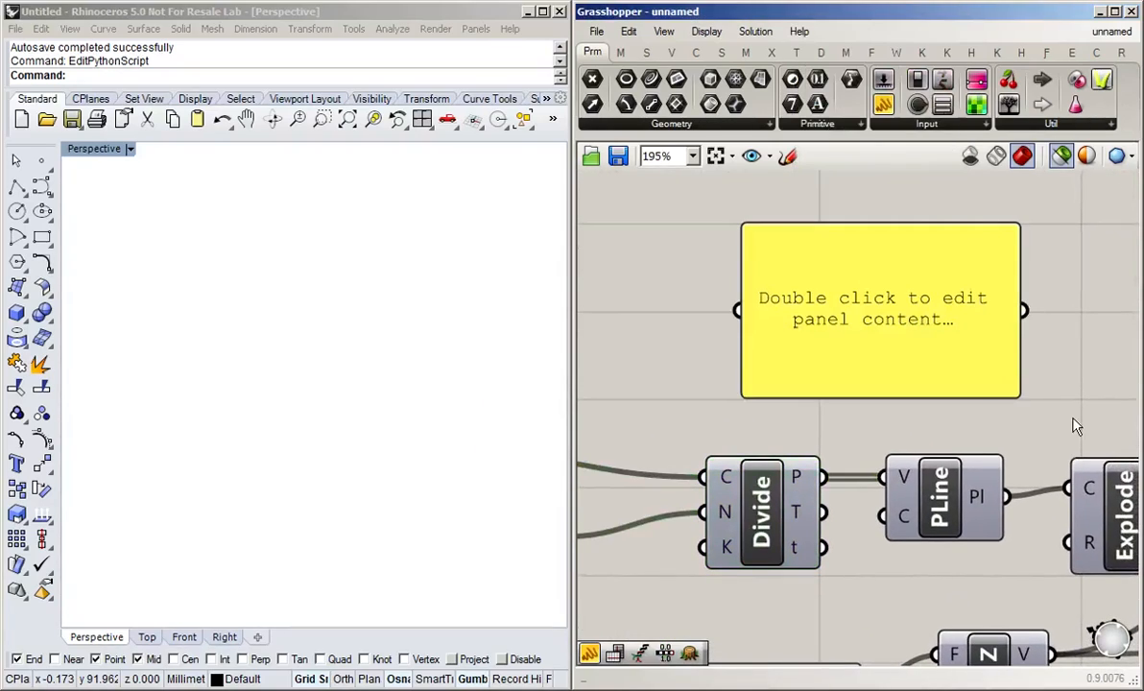
left_click_drag(826, 479, 738, 312)
left_click_drag(935, 347, 1014, 307)
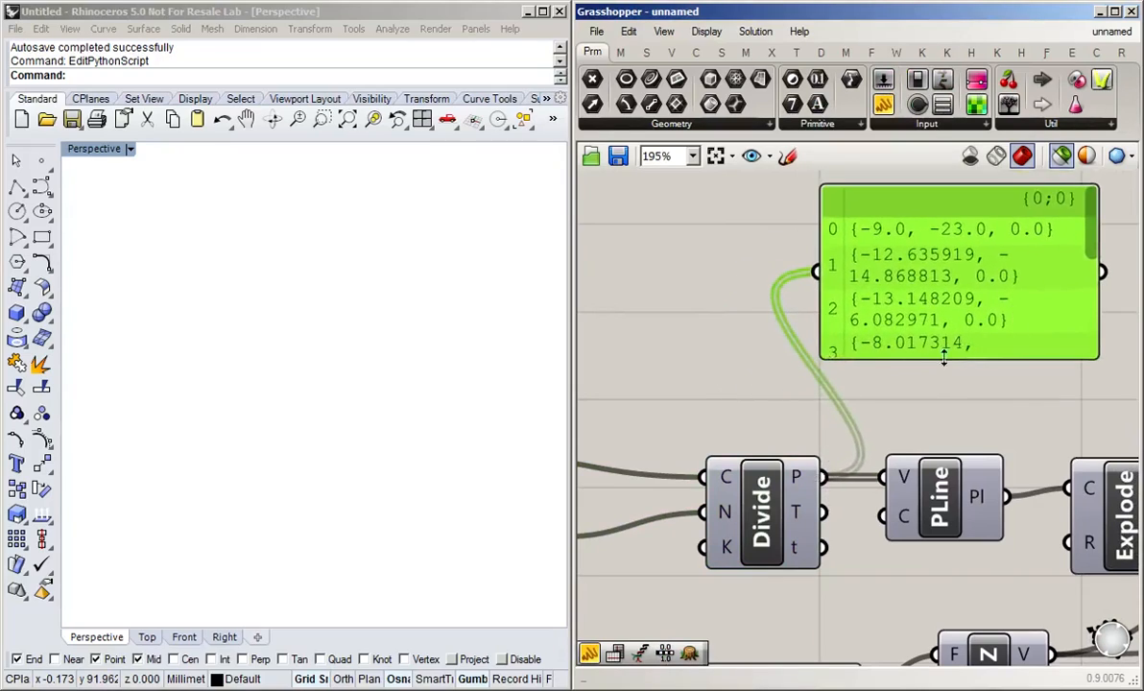
scroll(945, 358, "down", 3)
right_click_drag(748, 326, 798, 321)
left_click_drag(950, 357, 958, 532)
left_click_drag(989, 449, 1033, 395)
left_click(805, 345)
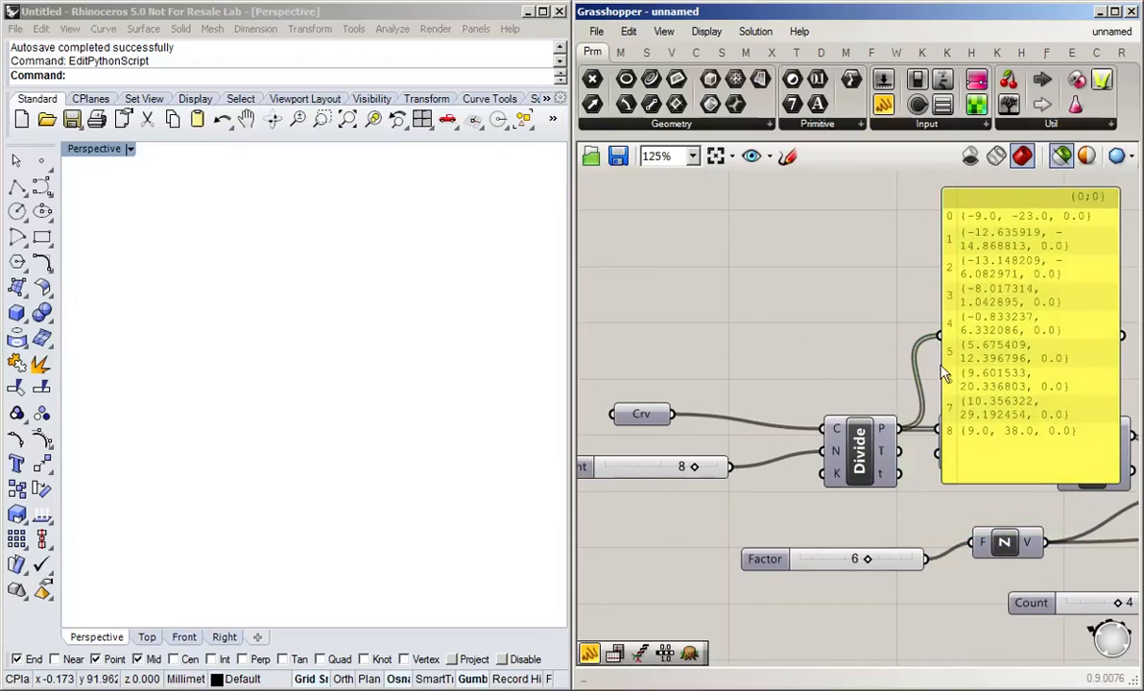
- Preview the Divide component's points and the source curve to compare them with the panel's list
left_click(862, 446)
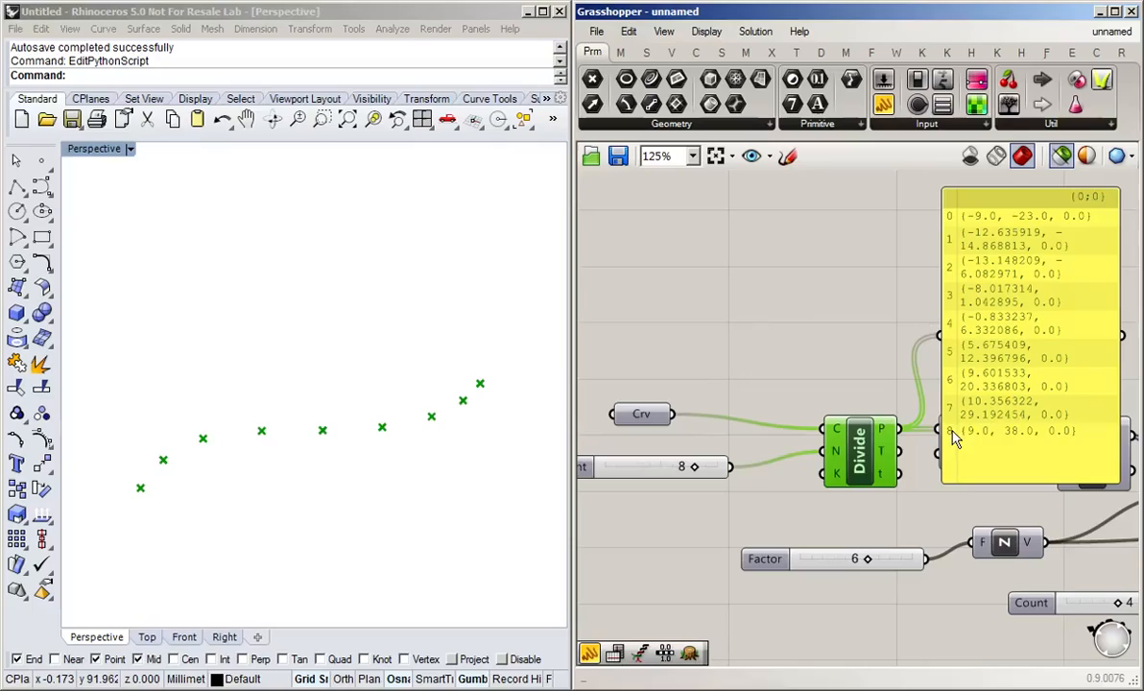
left_click(828, 329)
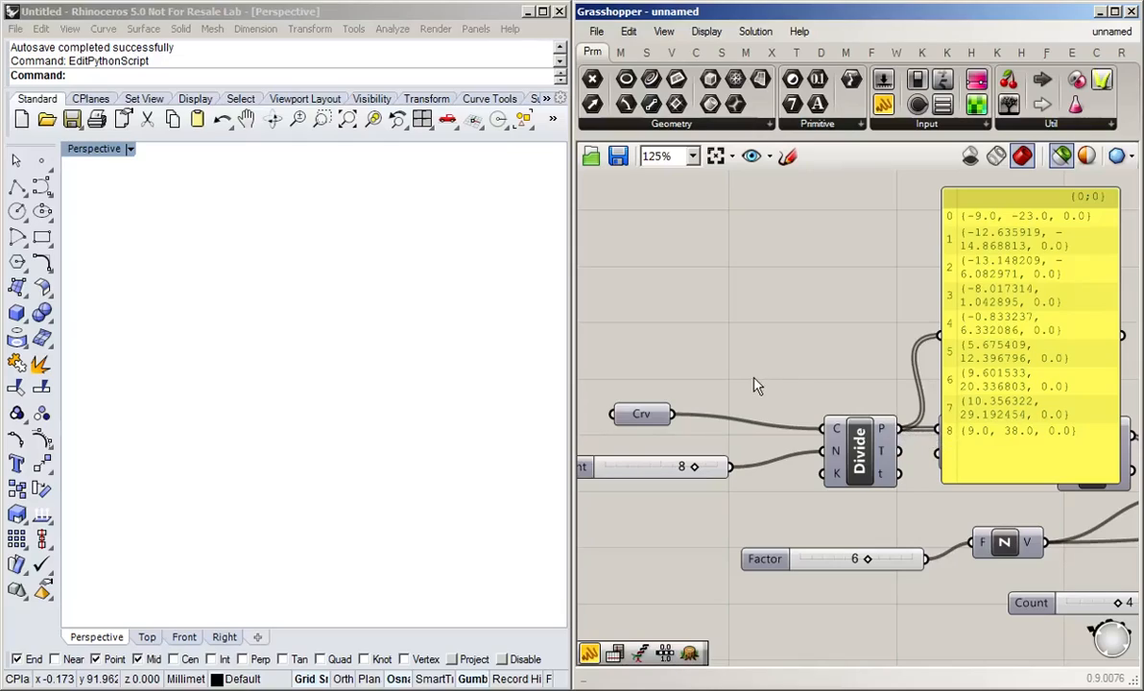
left_click(636, 413)
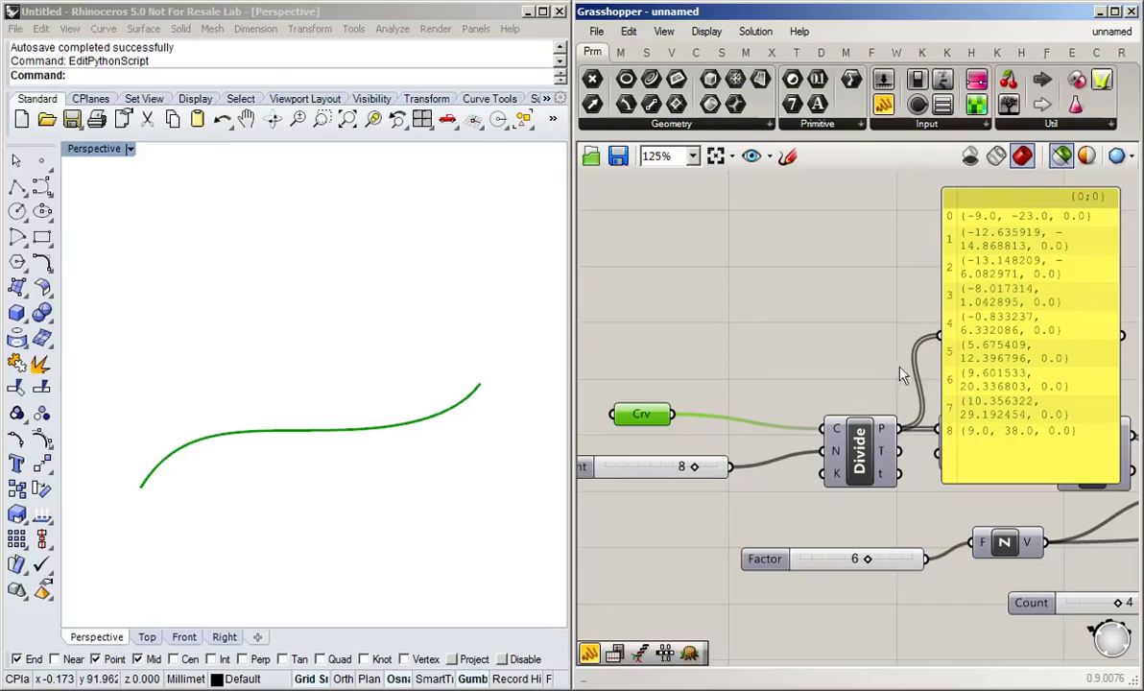
- Move the point list panel up so it clears the PLine and Explode components
right_click_drag(835, 322, 653, 342)
left_click_drag(860, 404, 871, 328)
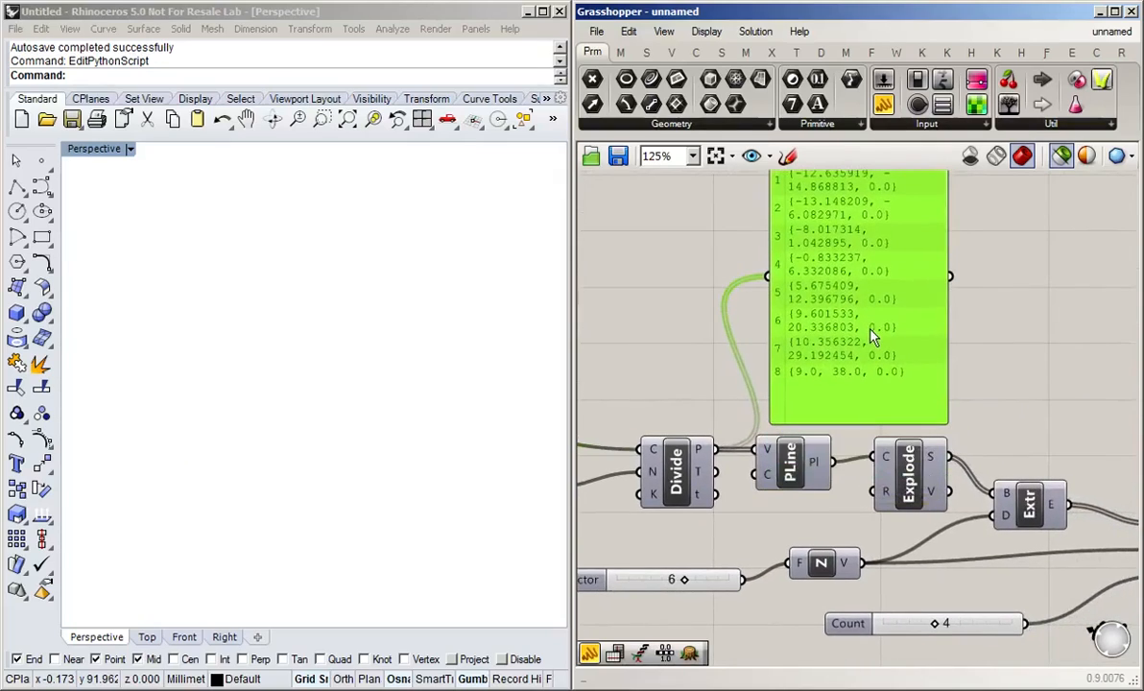
left_click(1034, 419)
right_click_drag(1036, 426, 1092, 403)
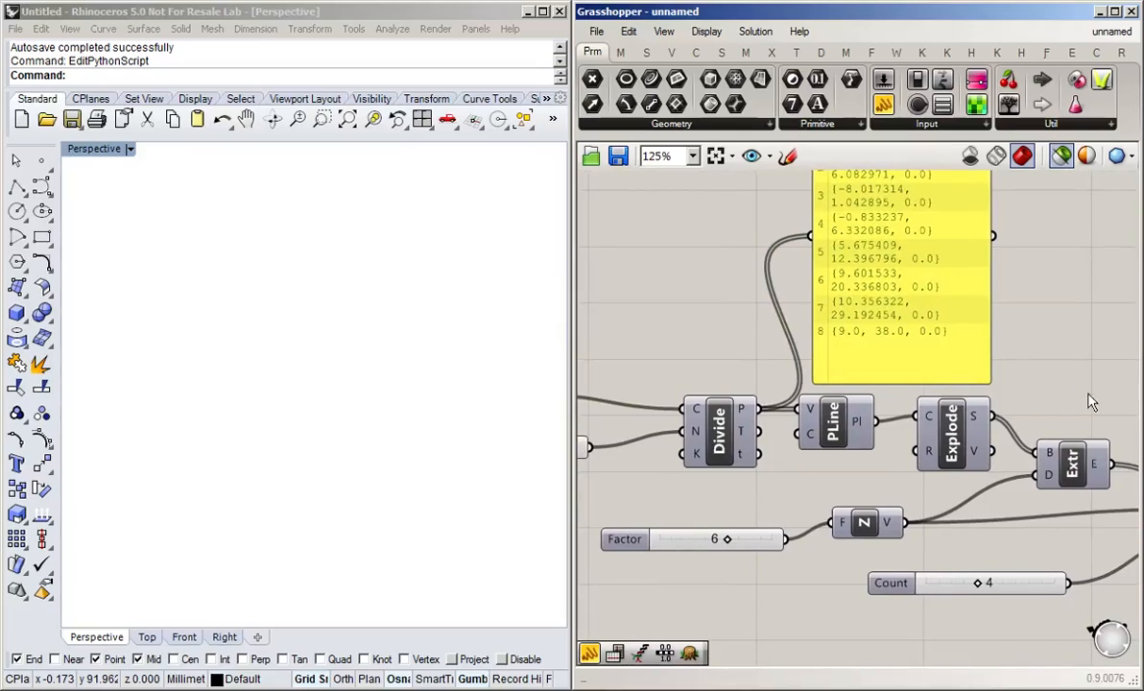
- Preview the PLine component, rewire the panel to its polyline output, and shorten the panel
left_click(836, 417)
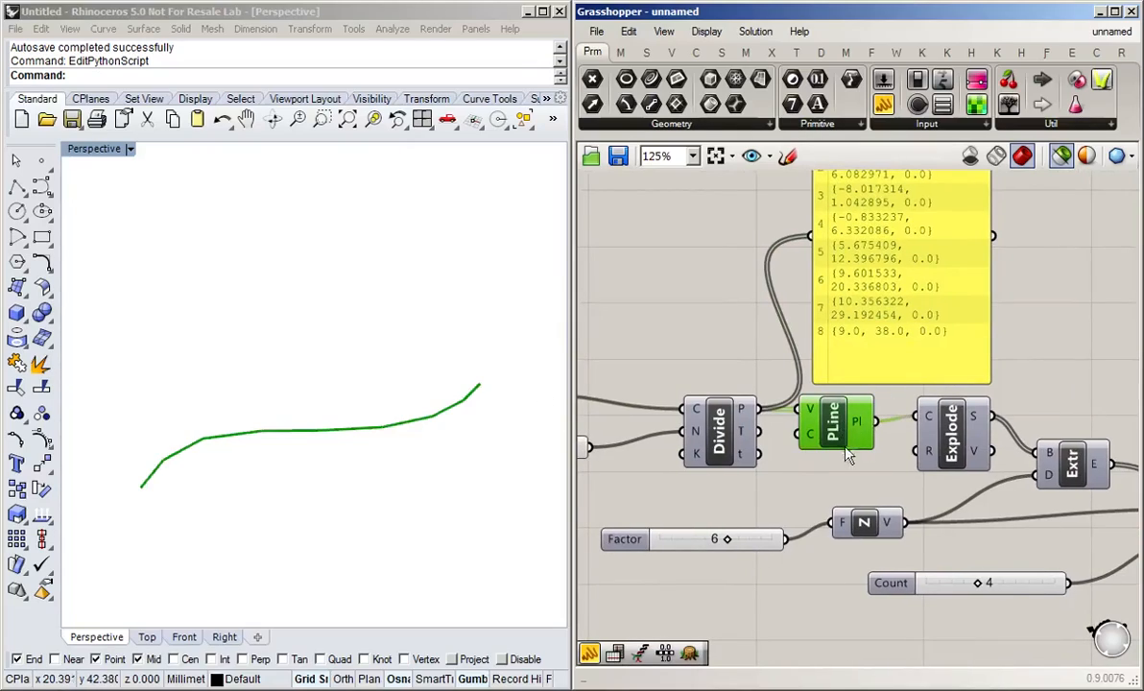
left_click_drag(848, 436, 857, 450)
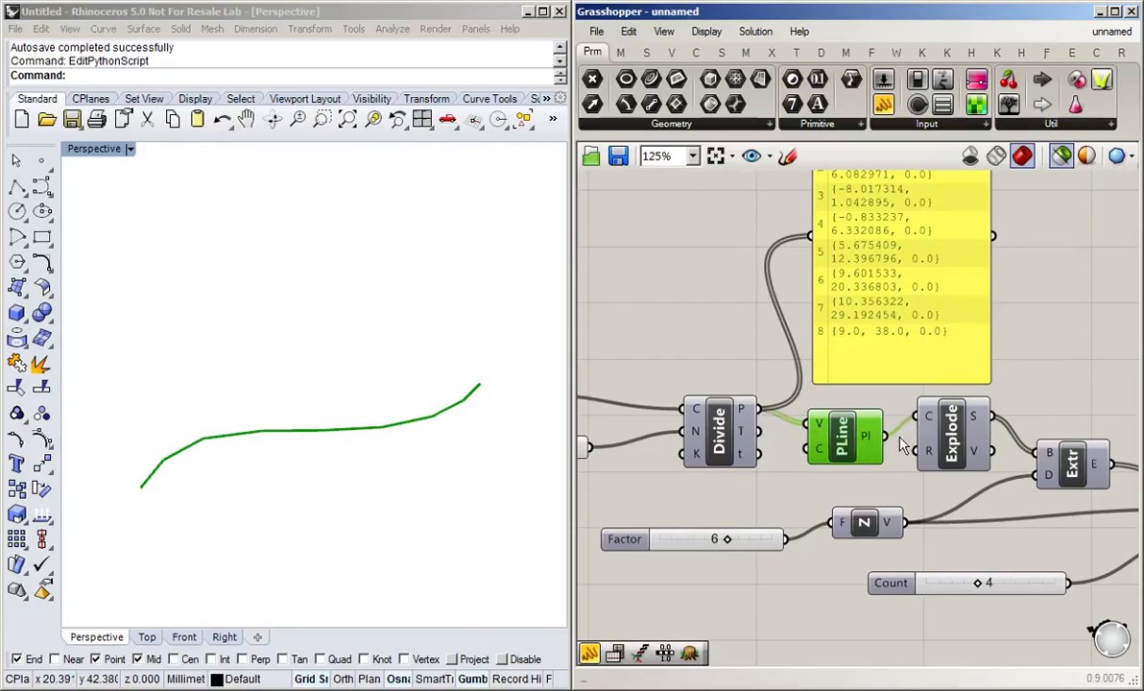
left_click_drag(883, 436, 812, 236)
scroll(1075, 302, "down", 1)
right_click_drag(1075, 302, 1060, 407)
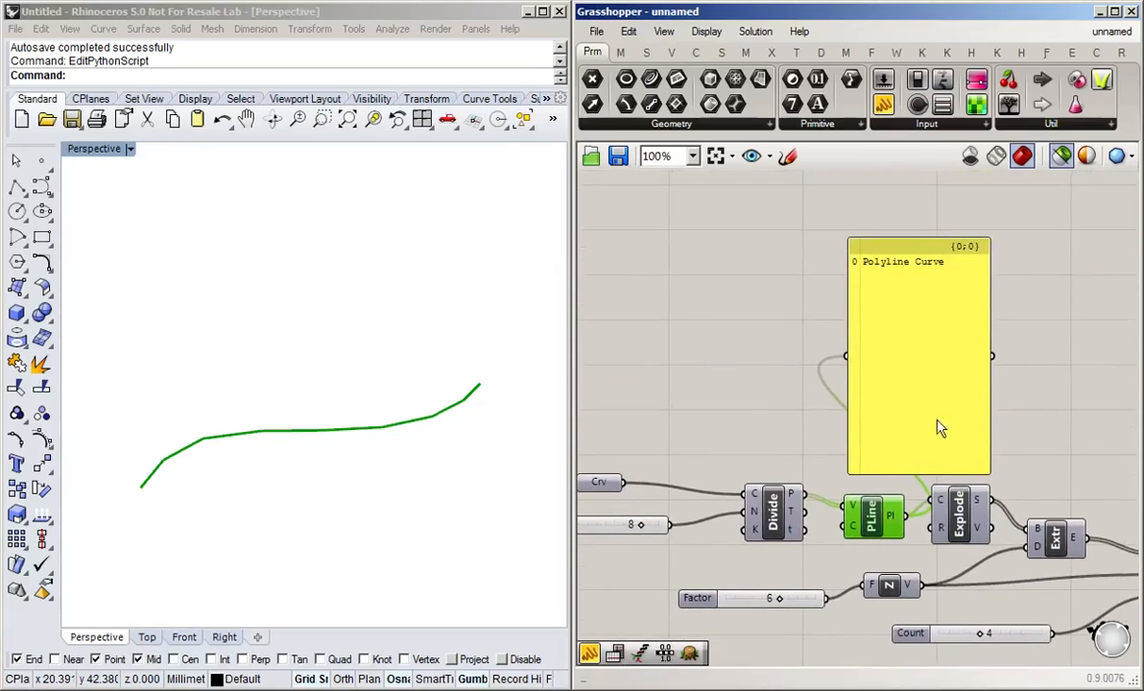
left_click_drag(942, 473, 949, 344)
right_click_drag(1027, 388, 892, 356)
right_click_drag(901, 445, 897, 401)
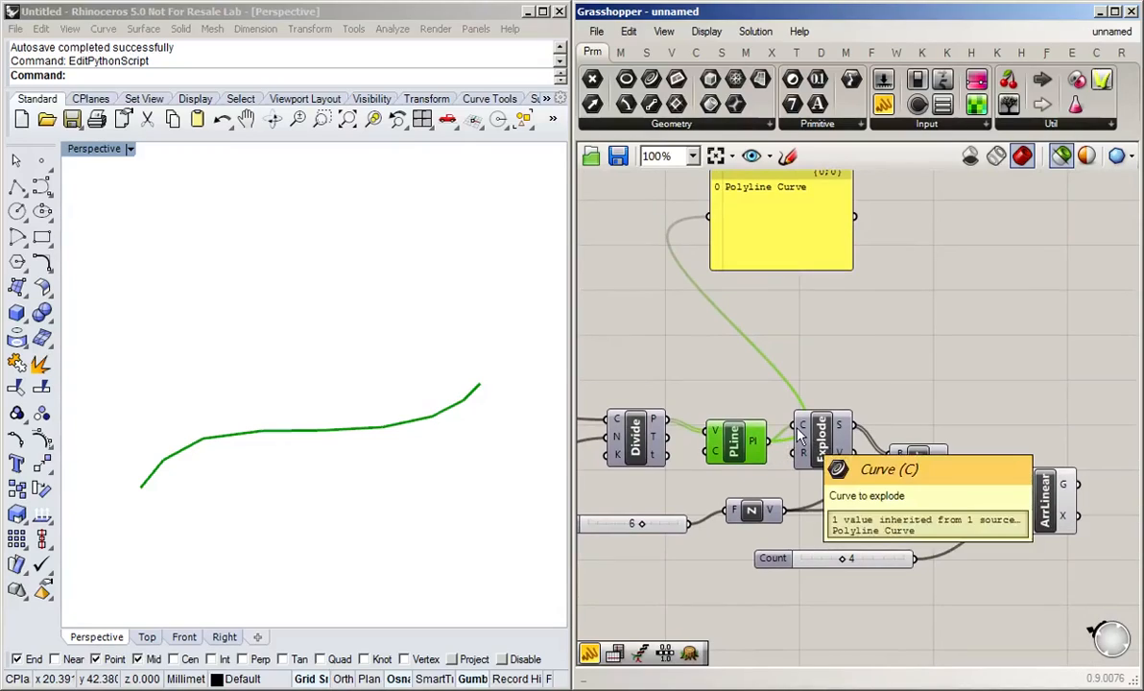
- Rewire the panel to the Explode component's segments output to read it, and then to the Extrude component's output
left_click_drag(852, 425, 909, 278)
left_click_drag(952, 333, 951, 371)
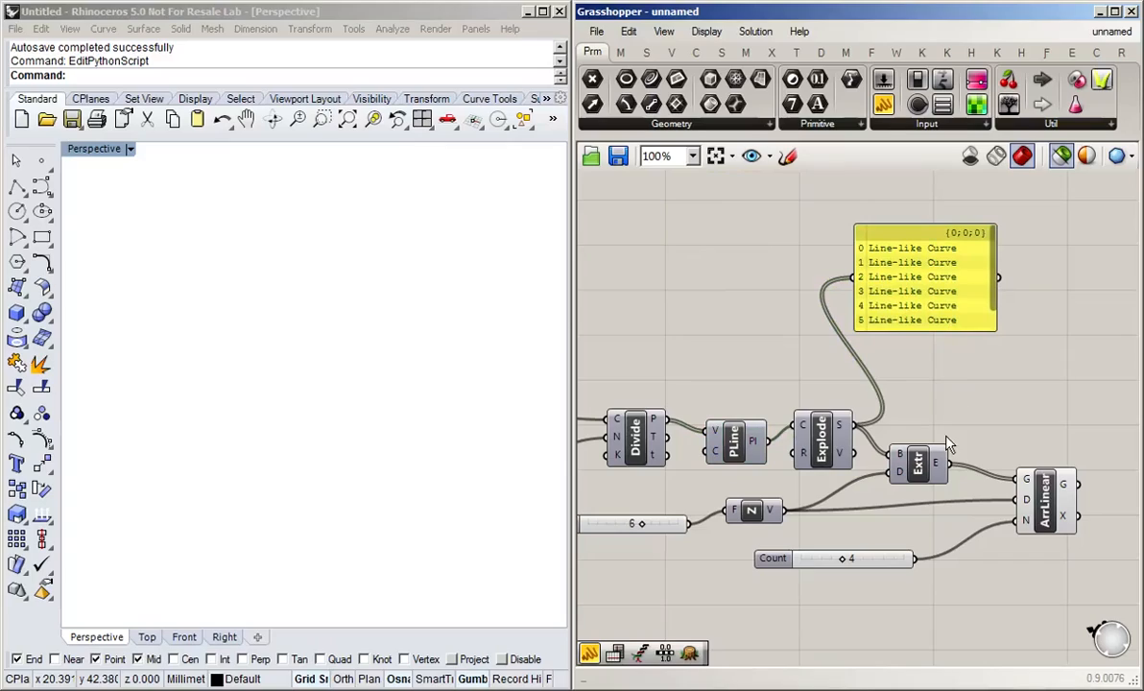
left_click(919, 467)
left_click_drag(937, 464, 853, 281)
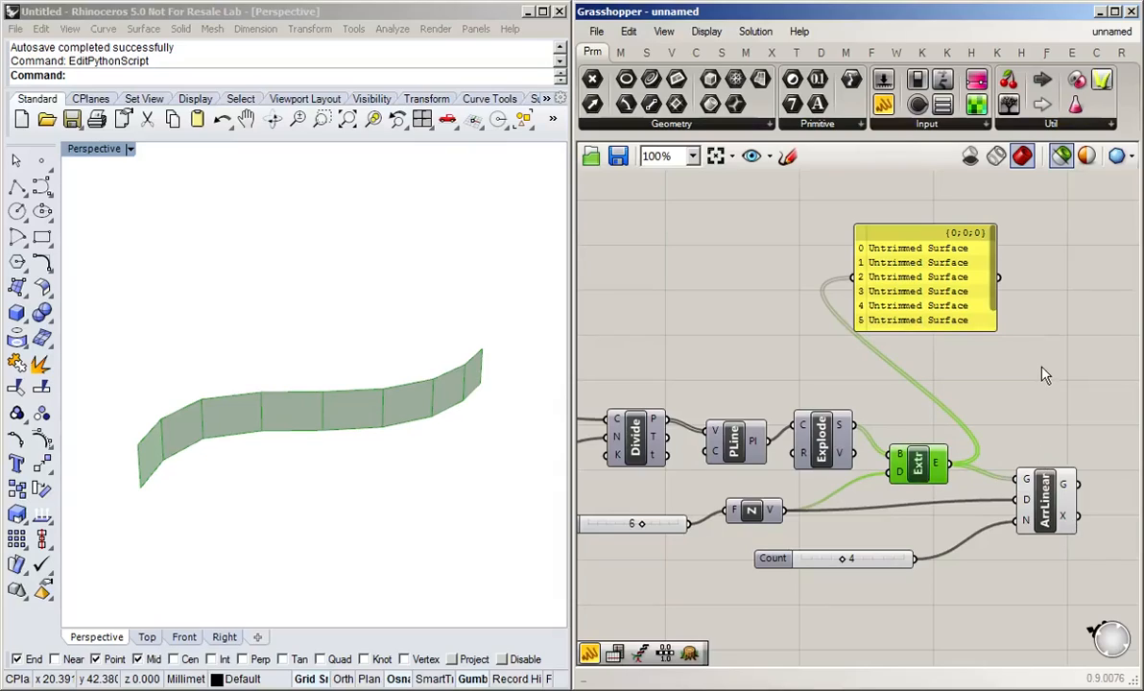
- Add a second Panel beside the linear array, connect it to the geometry output, and enlarge it to show several branches
right_click_drag(1037, 398, 909, 399)
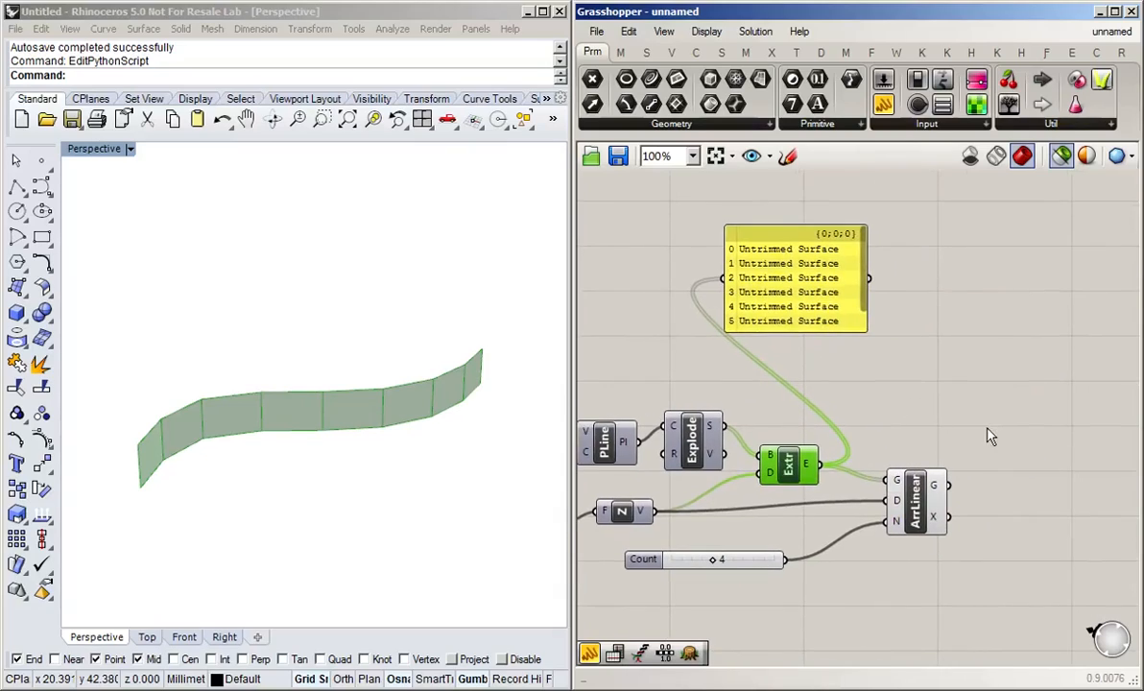
double_click(988, 427)
type("pan")
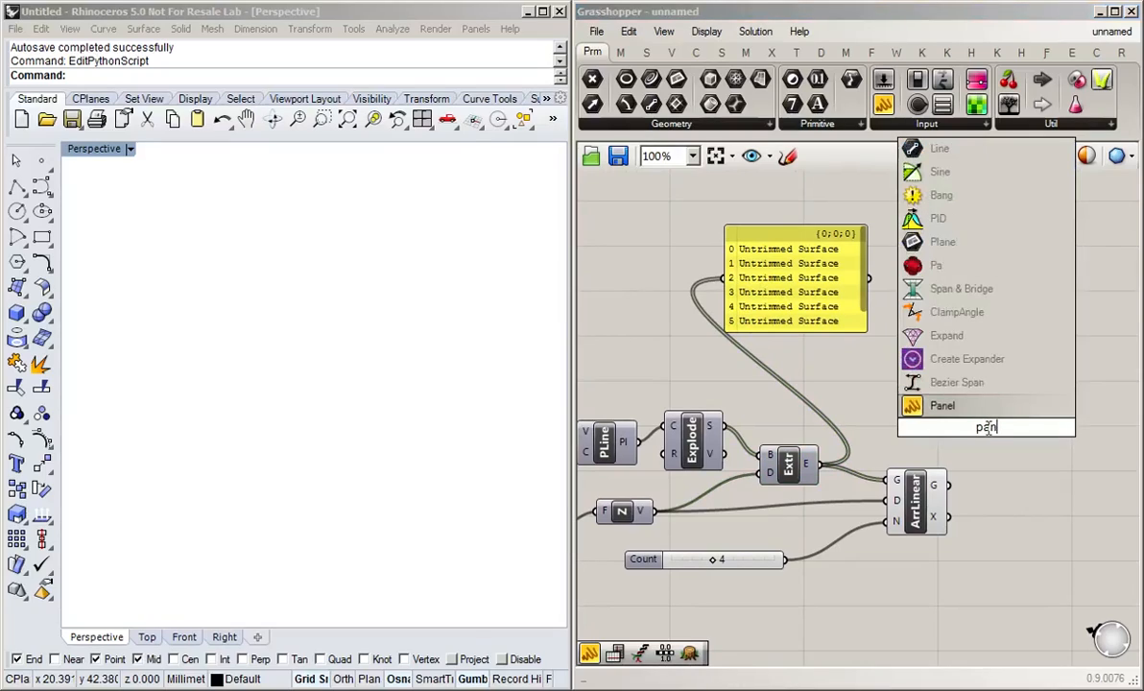
key("Return")
left_click_drag(953, 488, 915, 428)
left_click_drag(1002, 449, 1056, 616)
left_click_drag(1037, 468, 1067, 459)
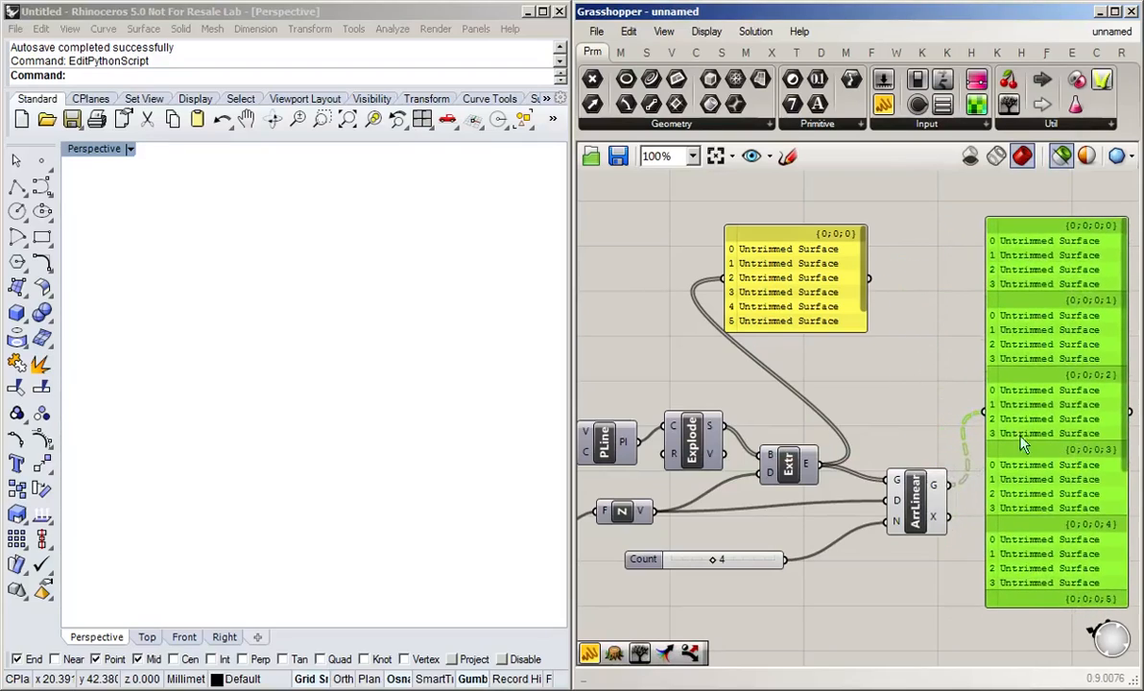
- Enlarge the Extrude output's panel to show its full list and place it beside the array's panel
left_click(917, 376)
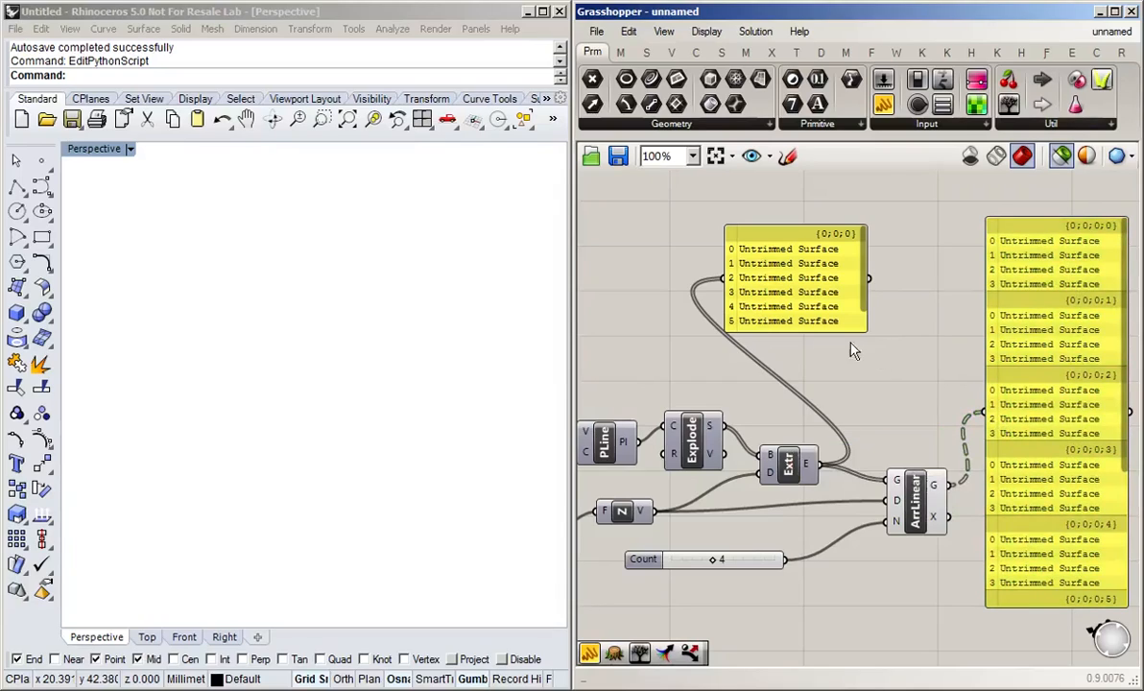
left_click_drag(799, 303, 864, 403)
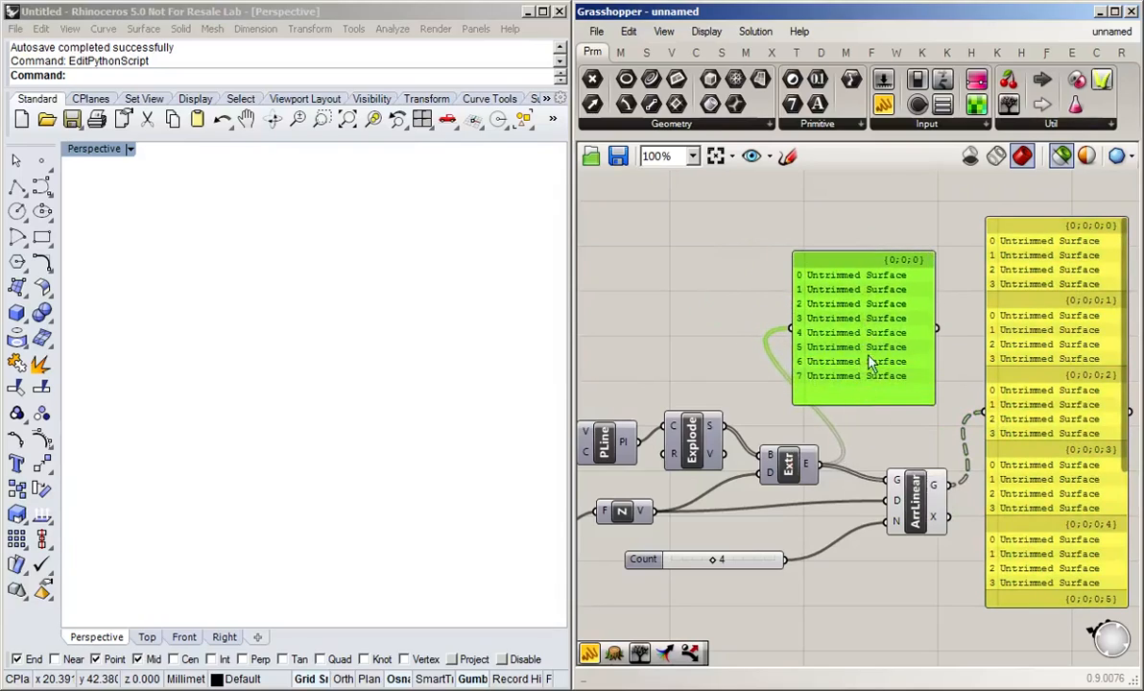
left_click_drag(868, 356, 880, 343)
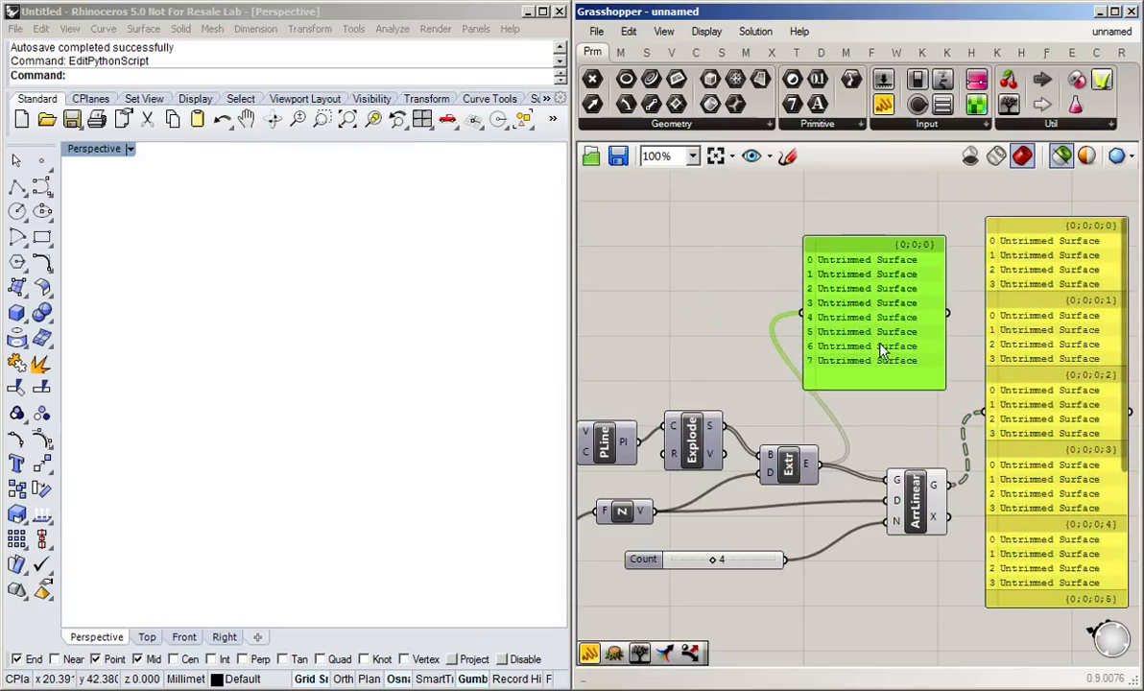
- Preview the Extrude surfaces and the linear array's surfaces to compare them with their panel lists
left_click(787, 464)
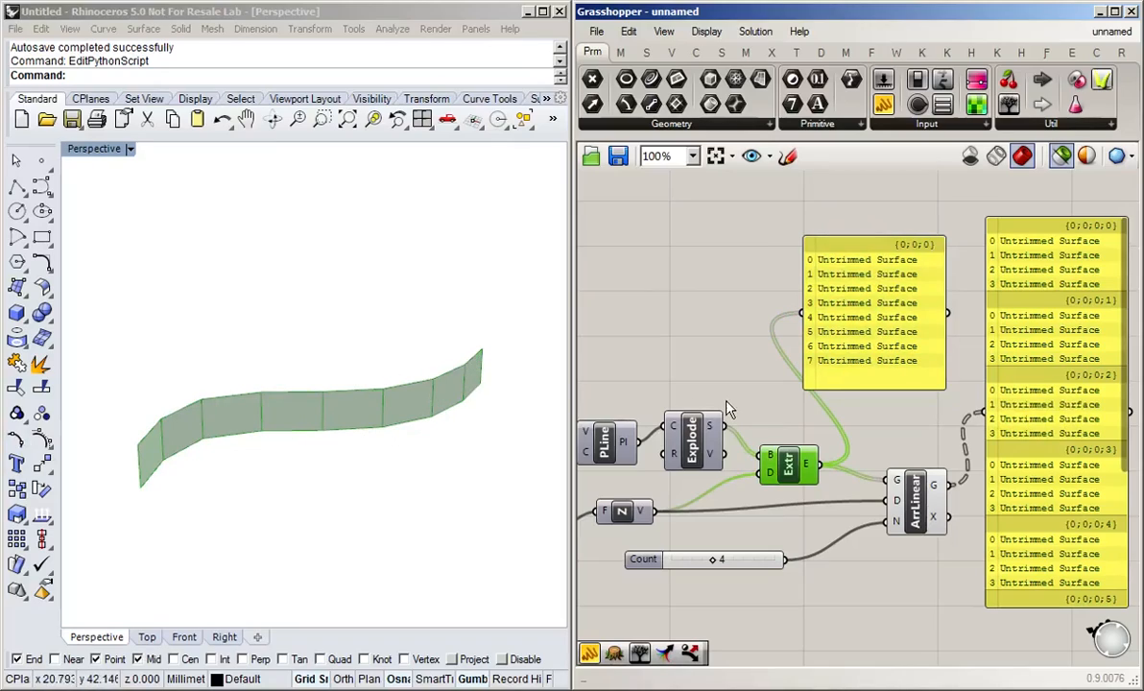
left_click(913, 500)
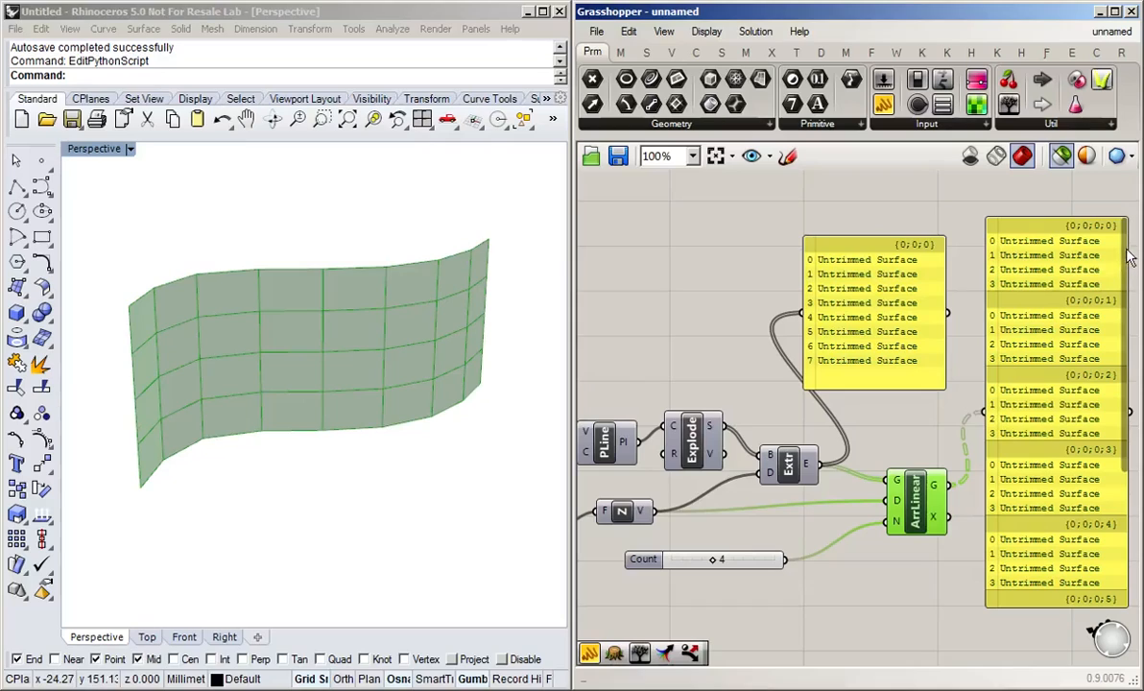
mouse_move(1128, 257)
left_mouse_down()
mouse_move(1128, 412)
mouse_move(1125, 242)
left_mouse_up()
left_click(944, 192)
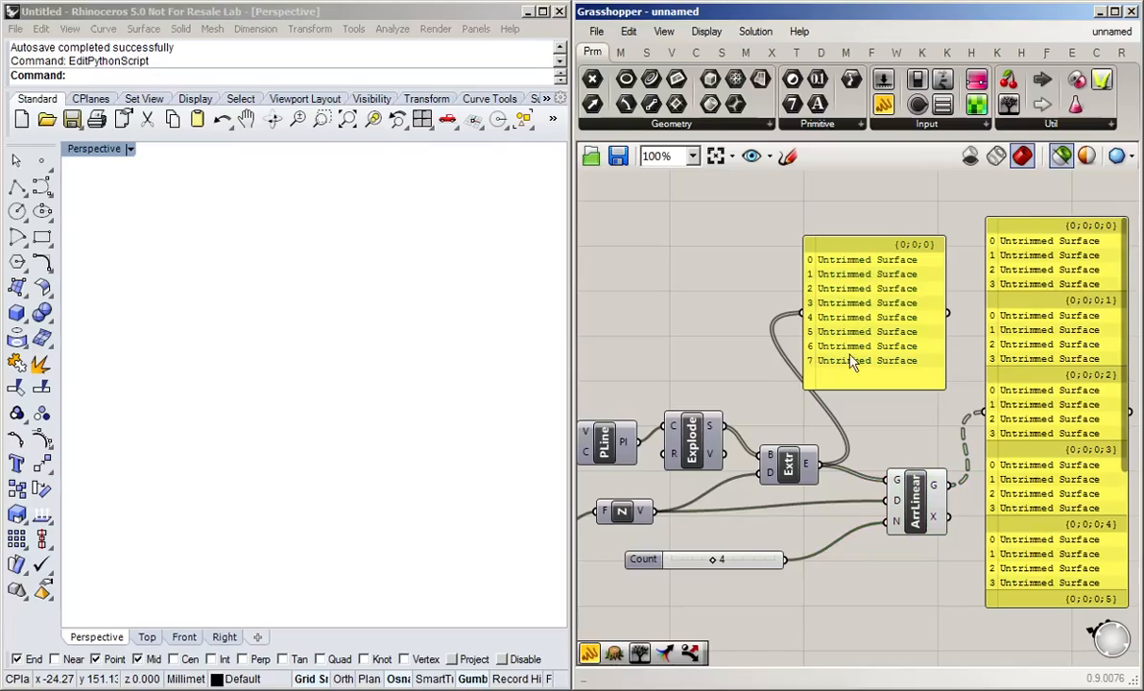
- Place a Param Viewer next to the linear array and connect it to the array's geometry output
left_click(1008, 106)
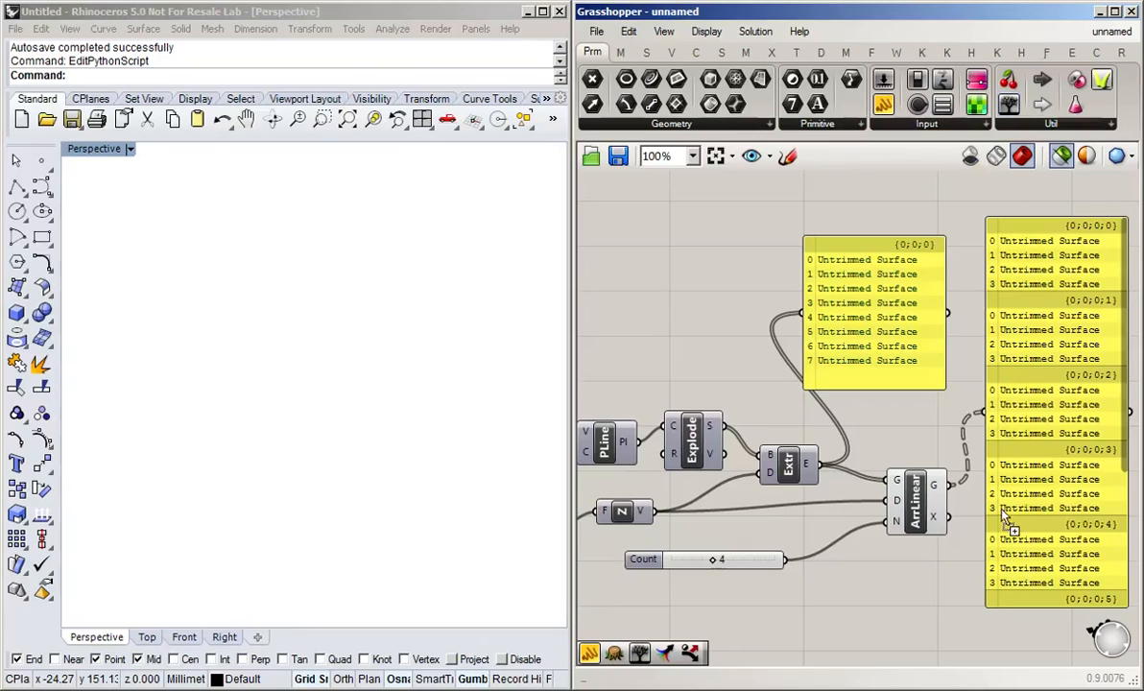
left_click(1059, 499)
right_click_drag(892, 435, 772, 341)
left_click_drag(915, 406, 893, 456)
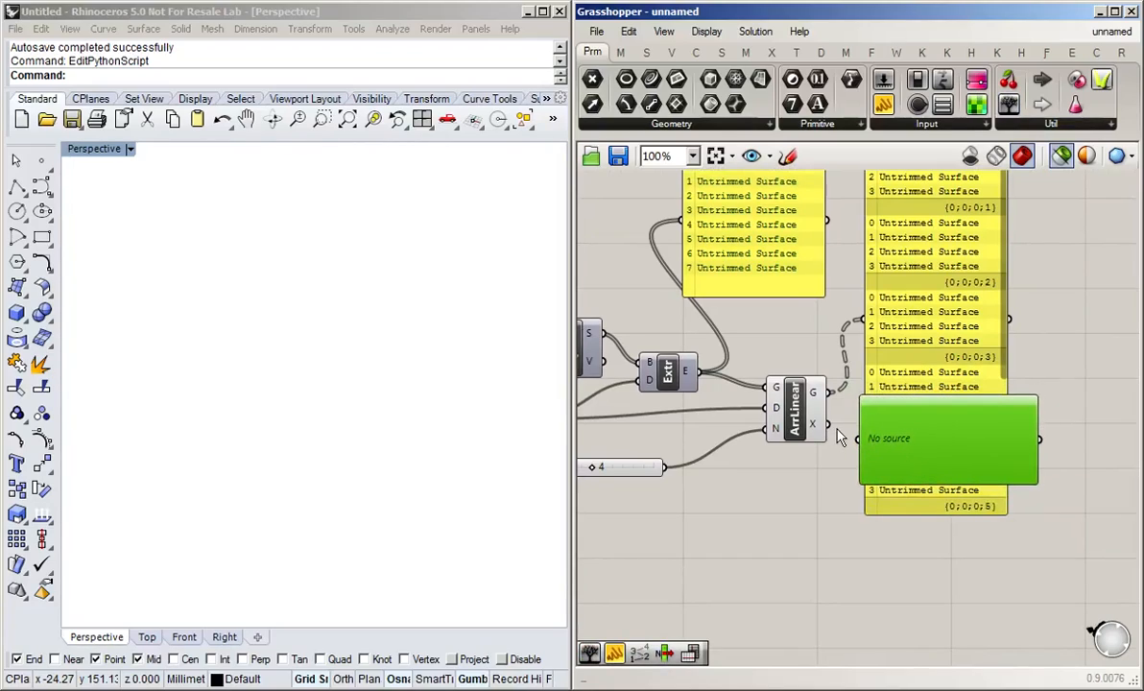
left_click_drag(827, 423, 859, 439)
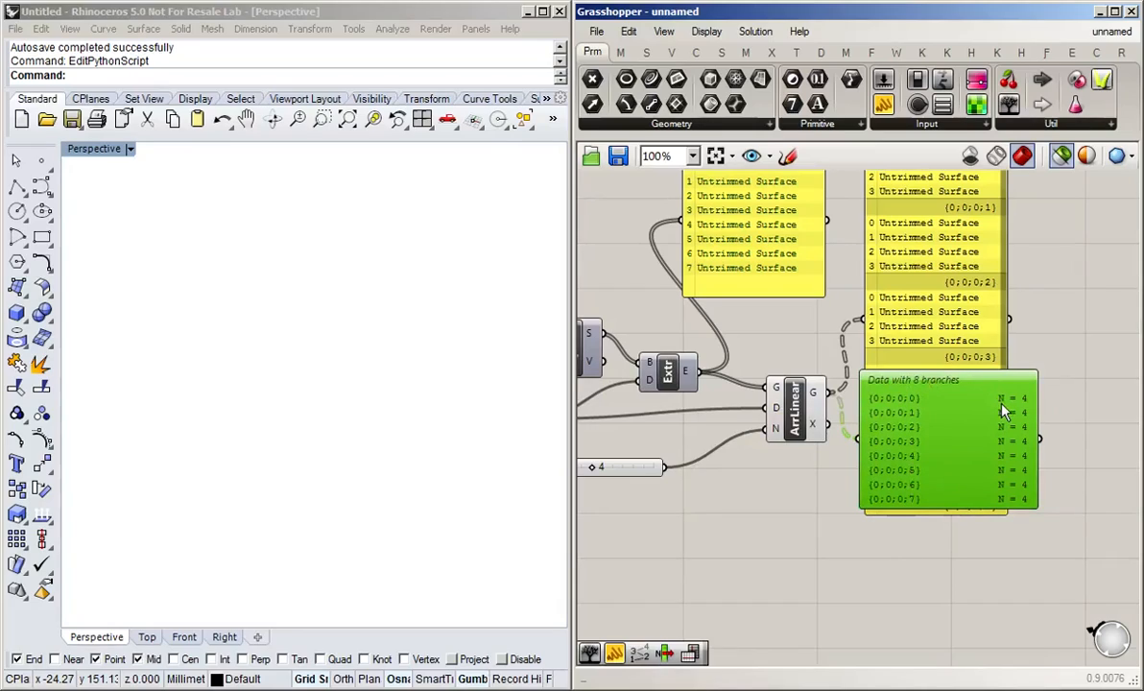
left_click(1024, 520)
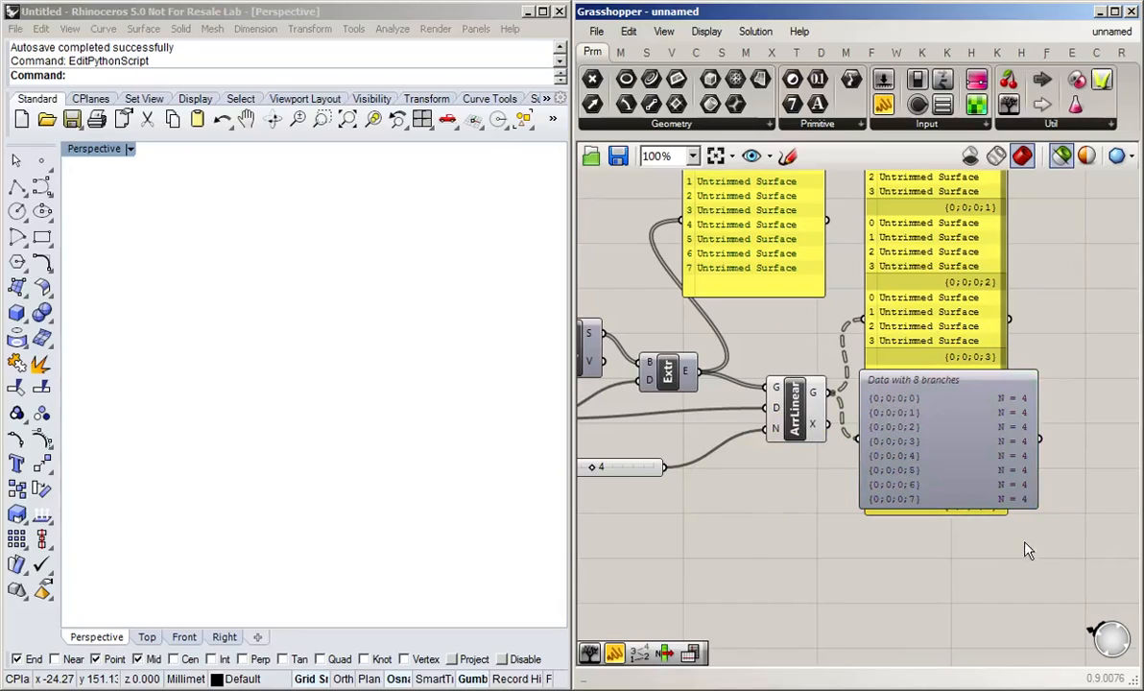
- Switch the Param Viewer to Draw Tree to display the array's data structure as a diagram
right_click(956, 464)
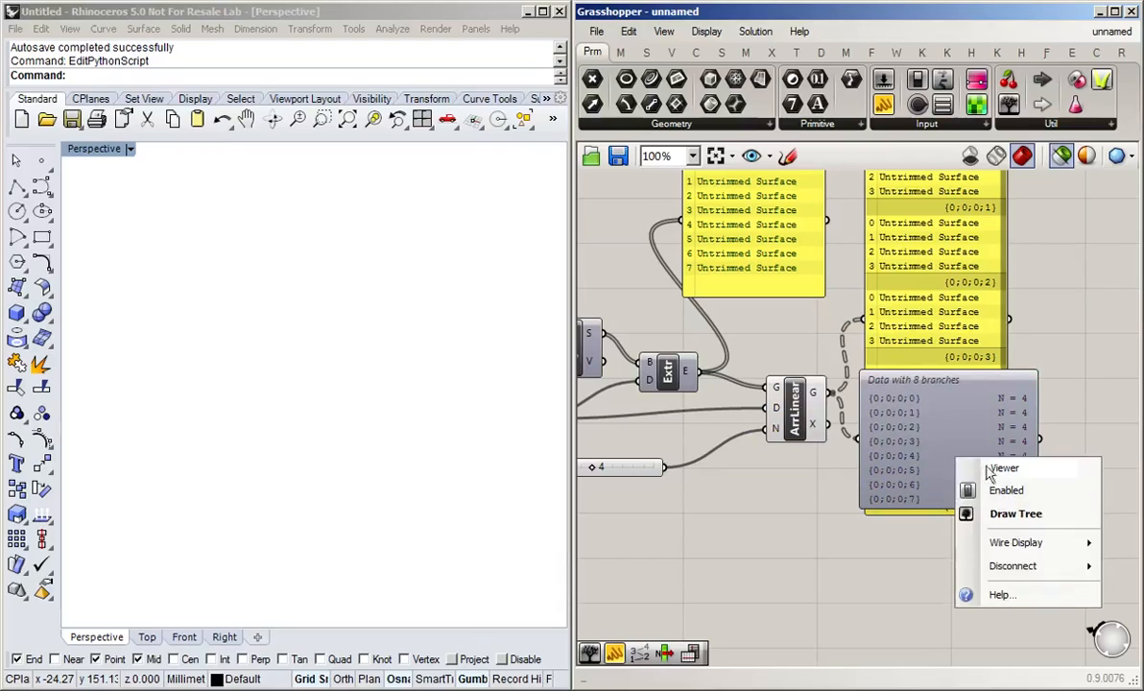
left_click(986, 511)
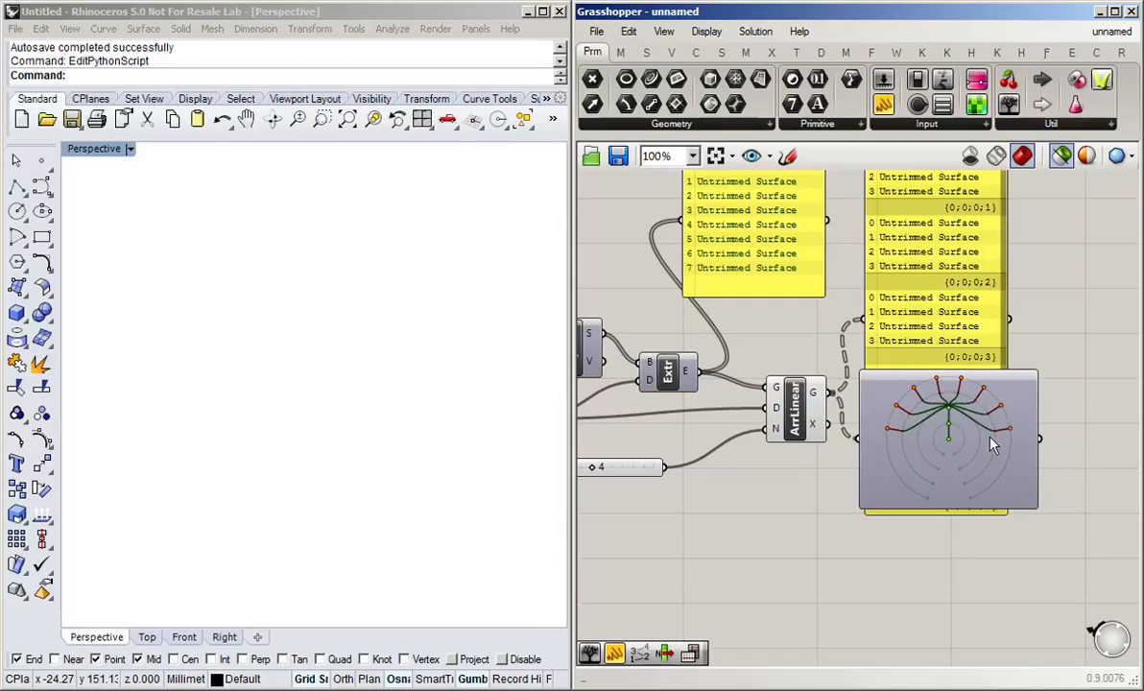
left_click(993, 474)
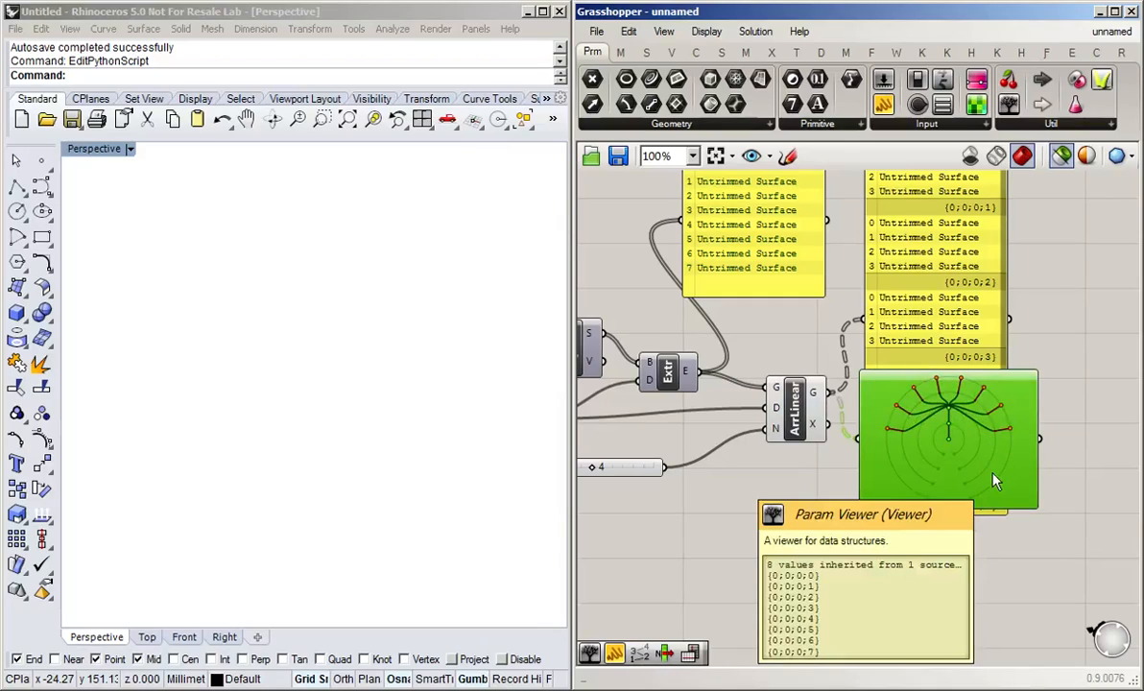
- Remove the Param Viewer and the linear array's panel from the canvas, keeping the Extrude output's panel
key("Delete")
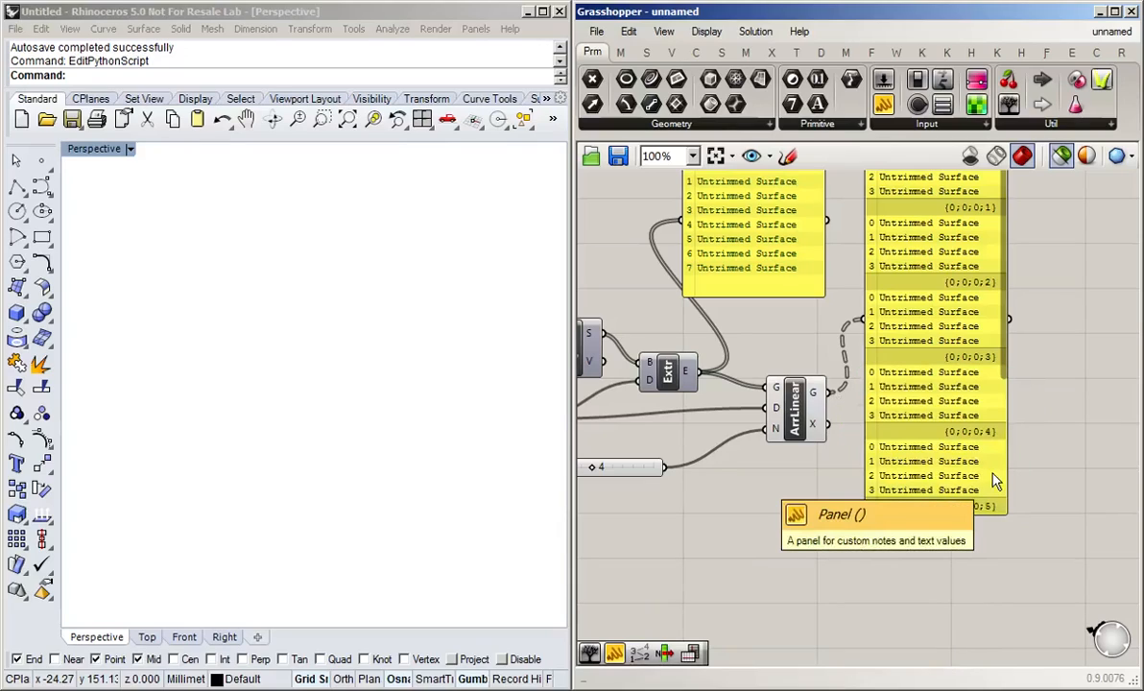
right_click_drag(1035, 416, 1103, 466)
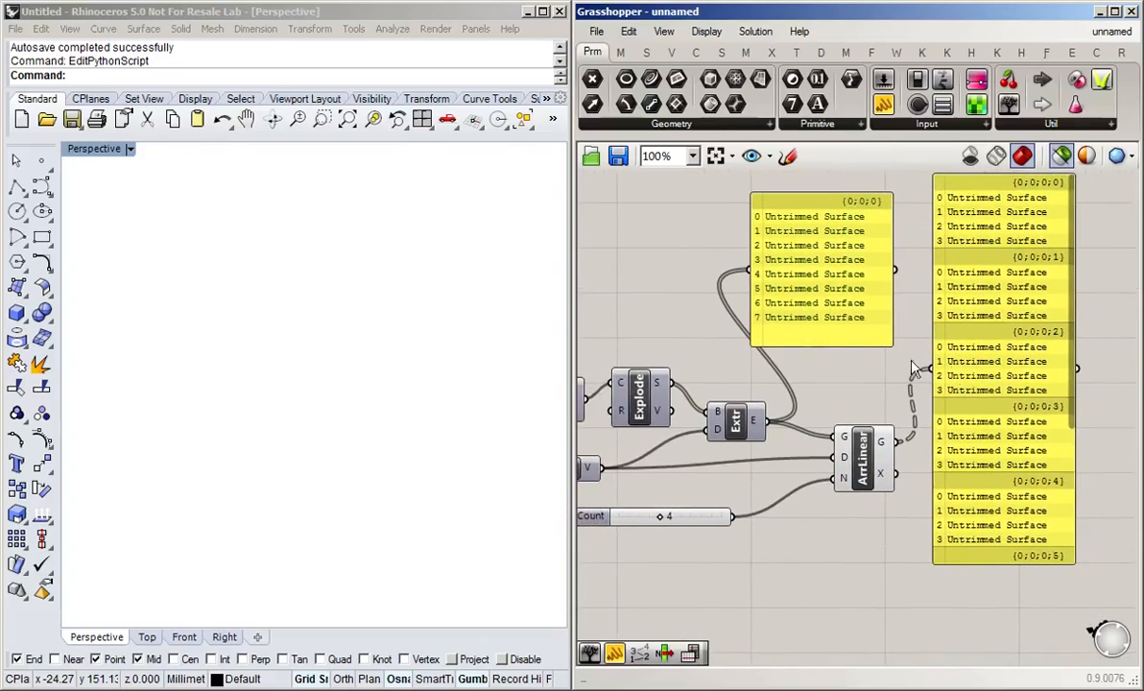
left_click_drag(842, 291, 823, 292)
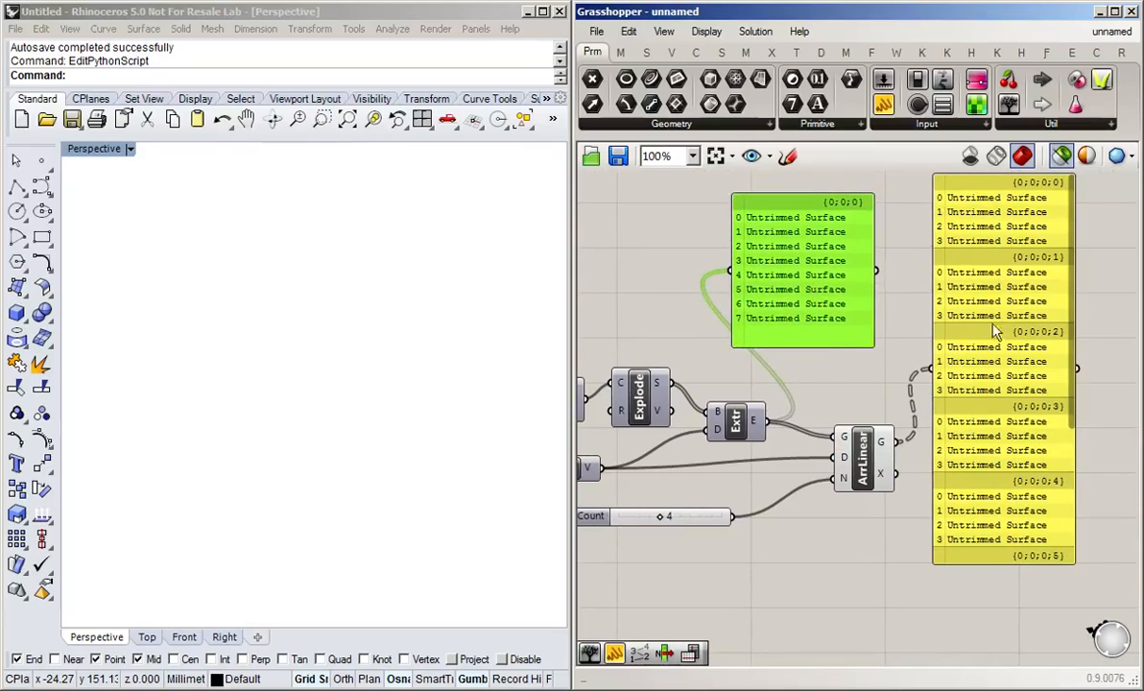
left_click(644, 243)
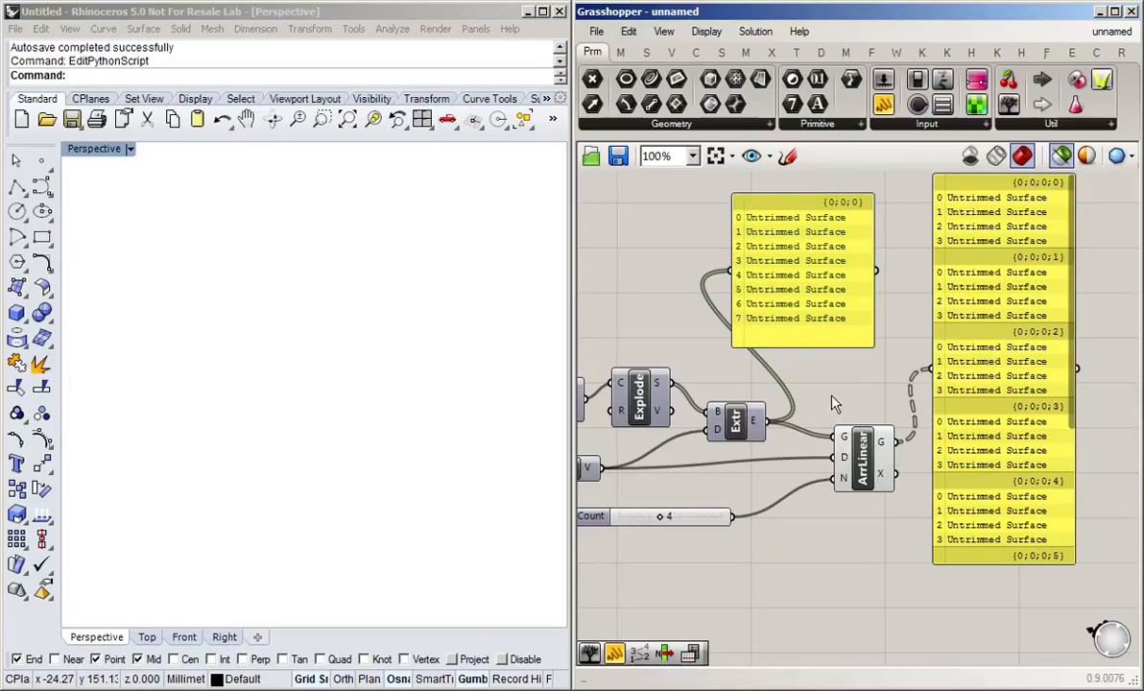
left_click(979, 449)
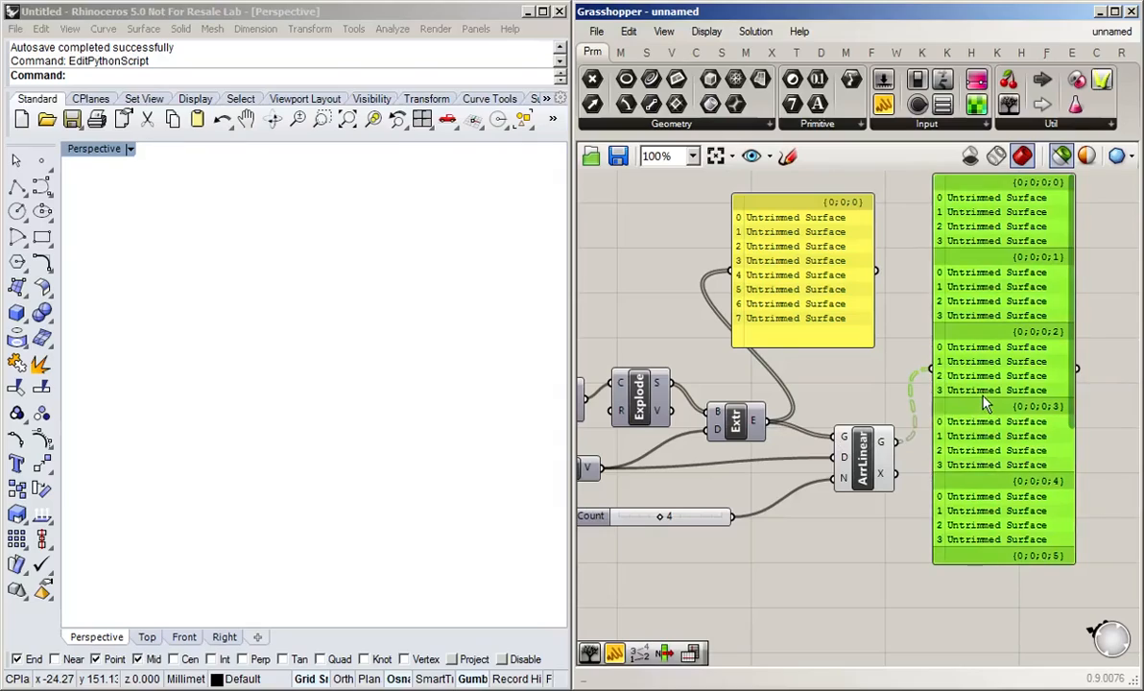
key("Delete")
right_click_drag(808, 590, 964, 569)
scroll(964, 570, "down", 1)
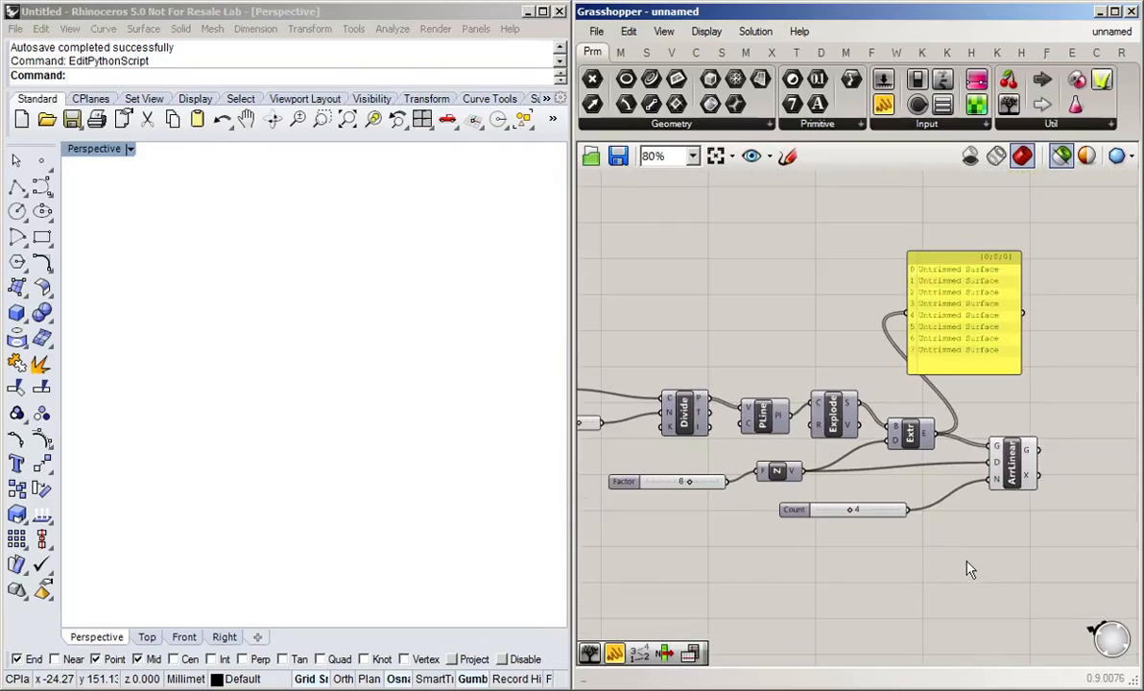
- Turn off the selected-only preview so that the whole definition's geometry is displayed
left_click(1063, 157)
right_click(1056, 344)
left_click(785, 286)
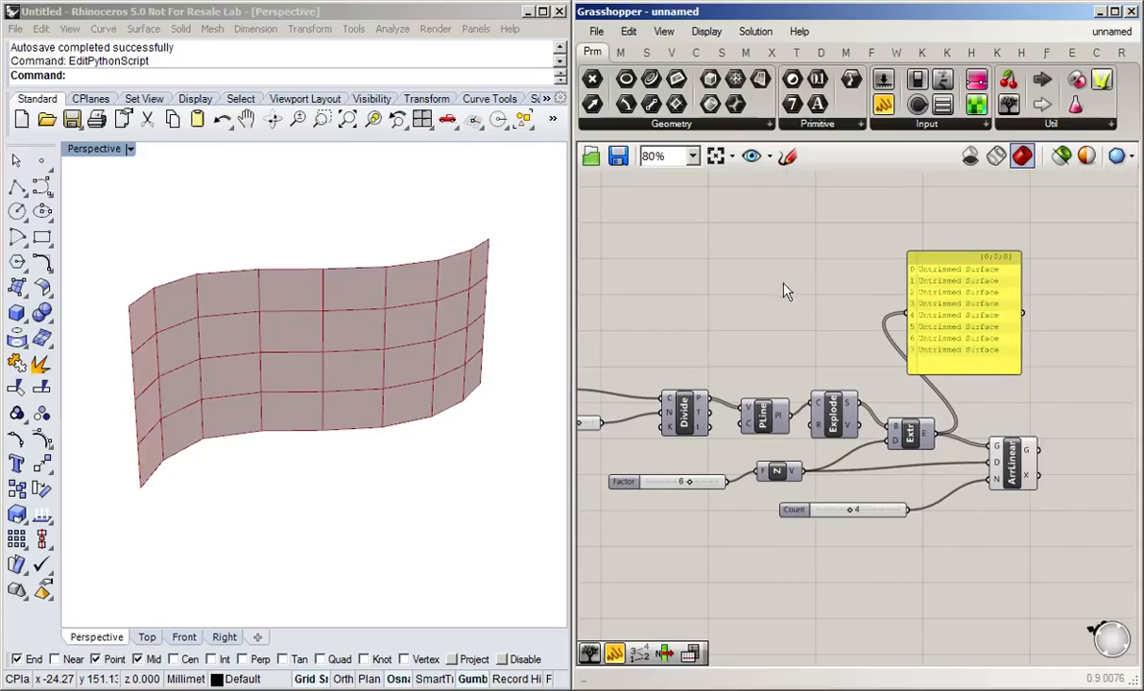
right_click_drag(785, 286, 883, 241)
scroll(855, 252, "down", 1)
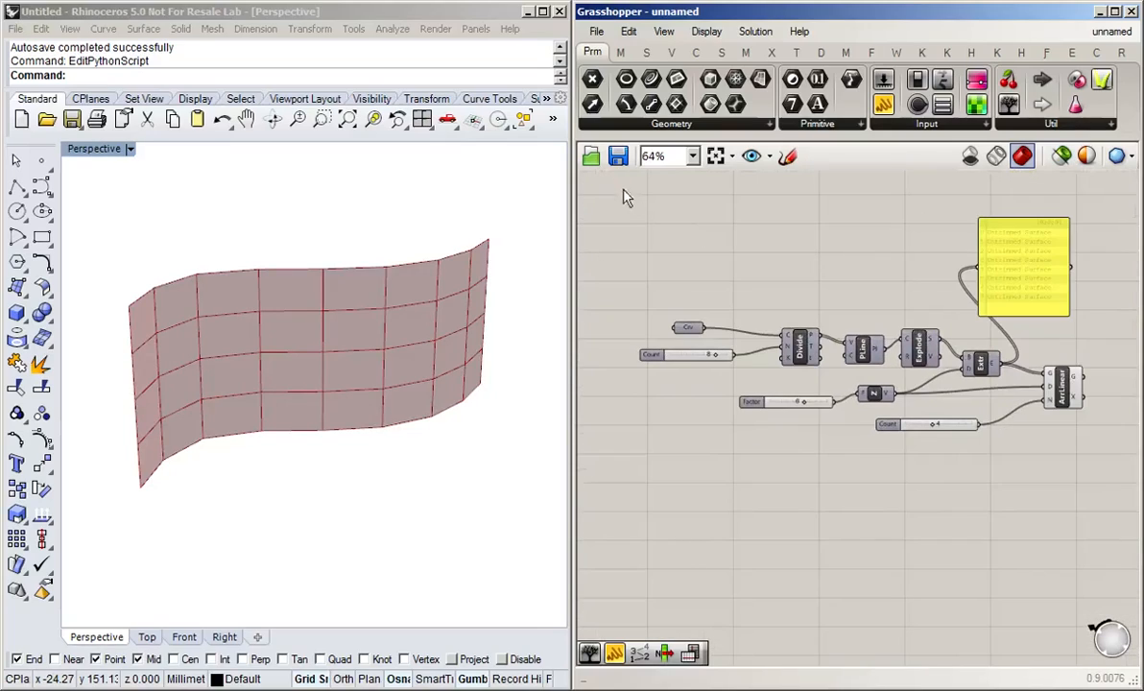
- Disable the preview of all components in the surface array definition
left_click_drag(619, 183, 1117, 537)
middle_click(1121, 545)
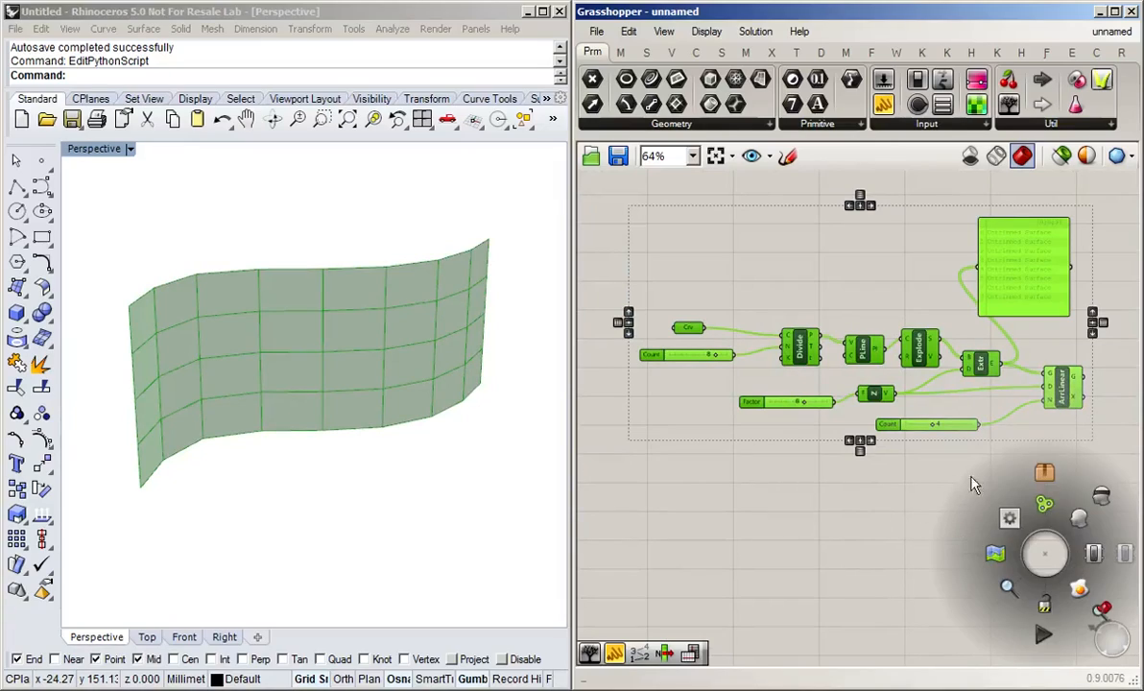
left_click(936, 492)
right_click_drag(929, 576, 860, 238)
scroll(753, 322, "up", 2)
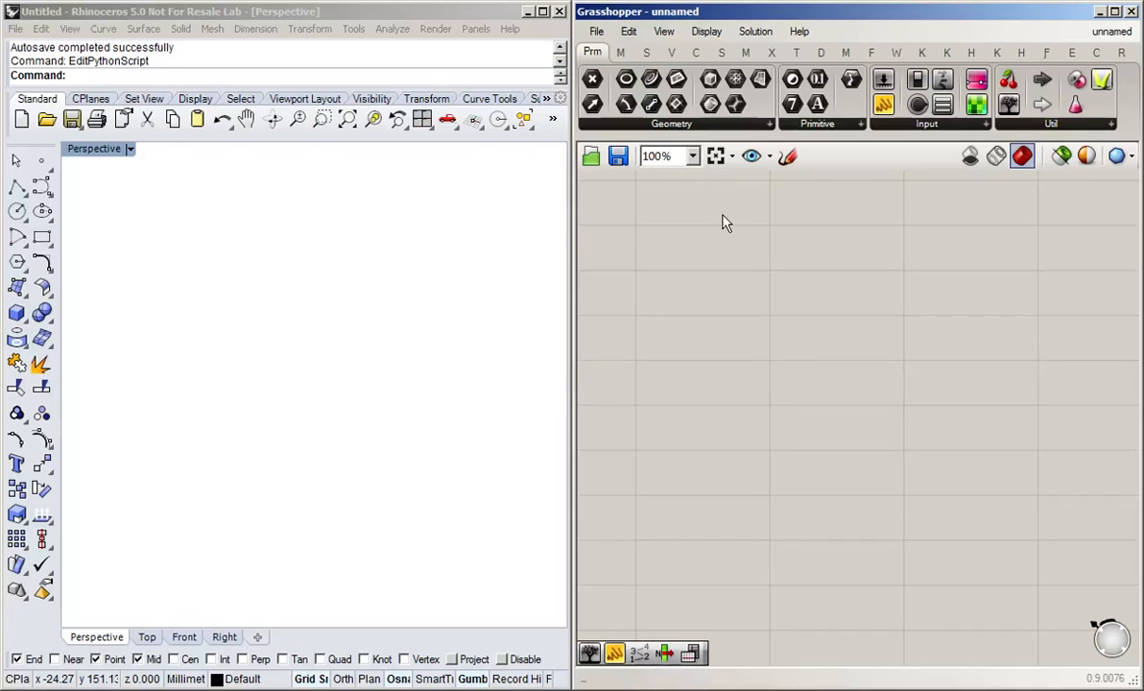
- Place a Range component on an empty area of the canvas and check its domain and steps inputs
left_click(646, 51)
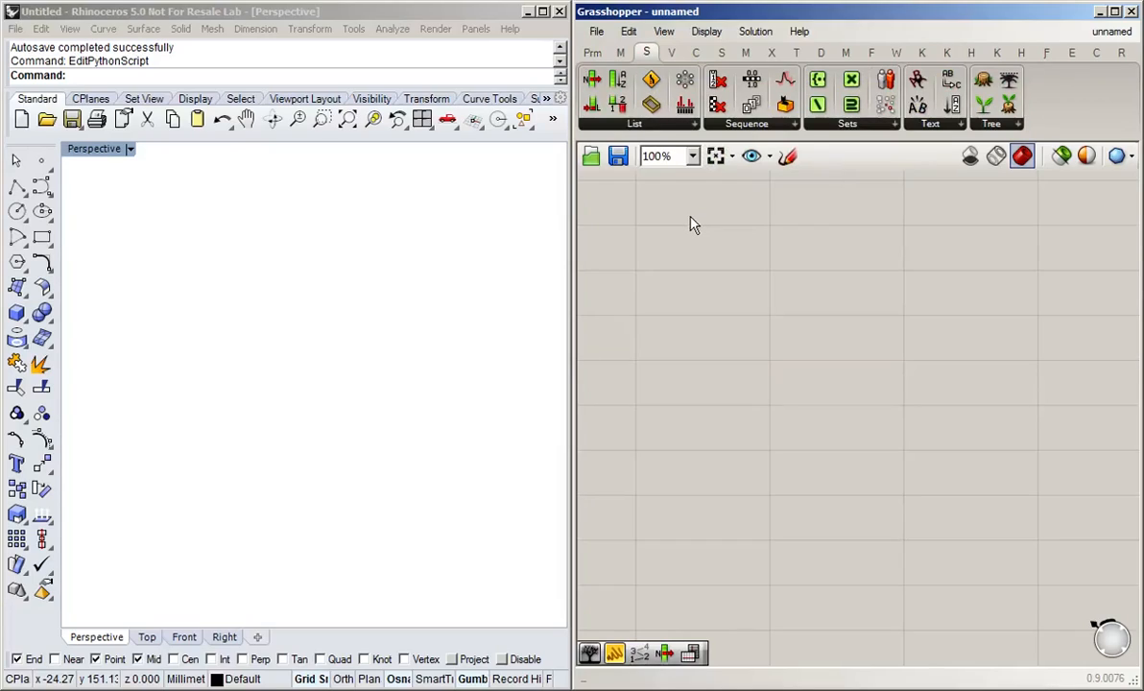
left_click(794, 126)
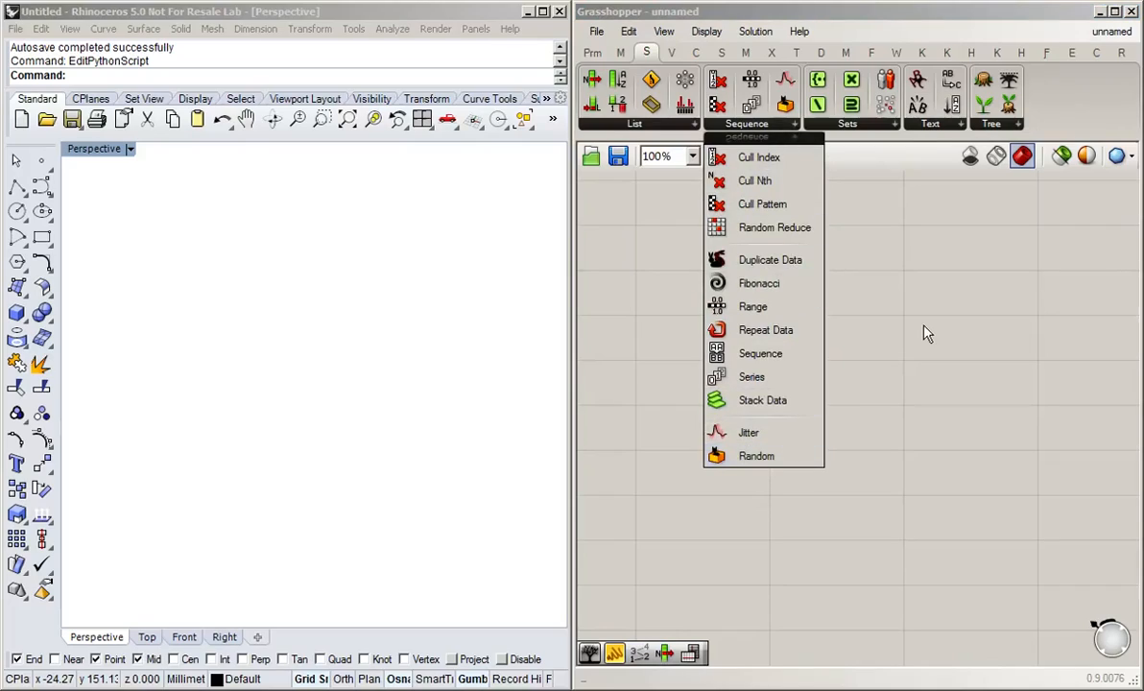
left_click(781, 311)
left_click(697, 327)
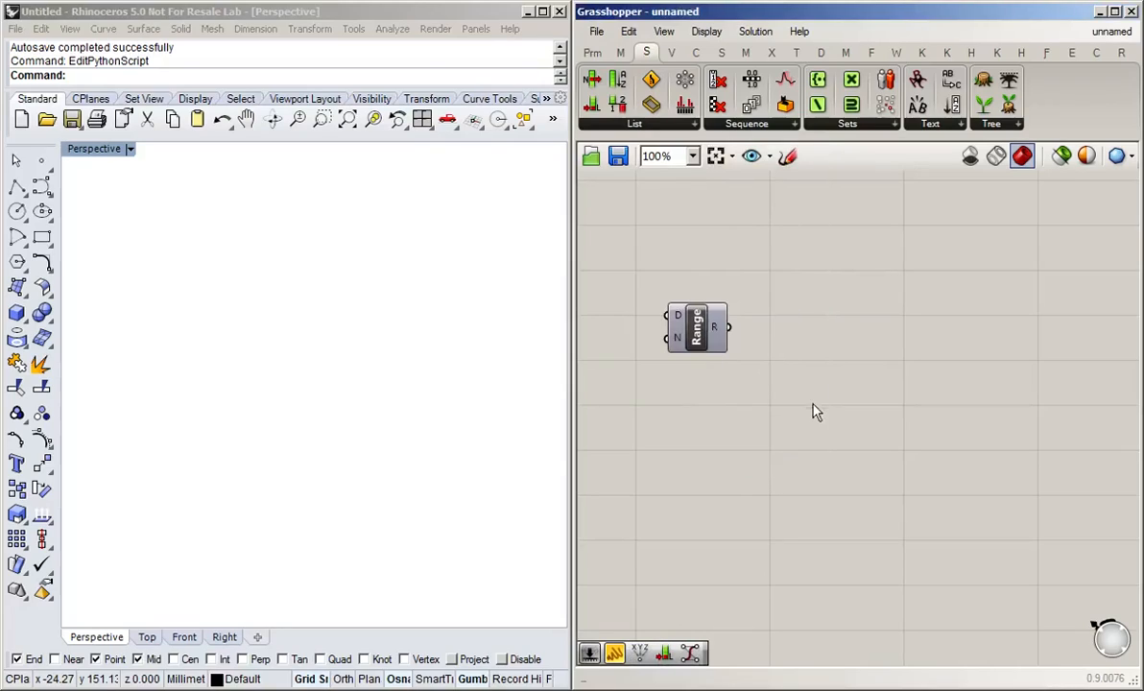
left_click(784, 433)
left_click_drag(702, 332, 786, 368)
scroll(769, 379, "up", 2)
scroll(769, 380, "down", 1)
scroll(675, 355, "up", 1)
mouse_move(783, 357)
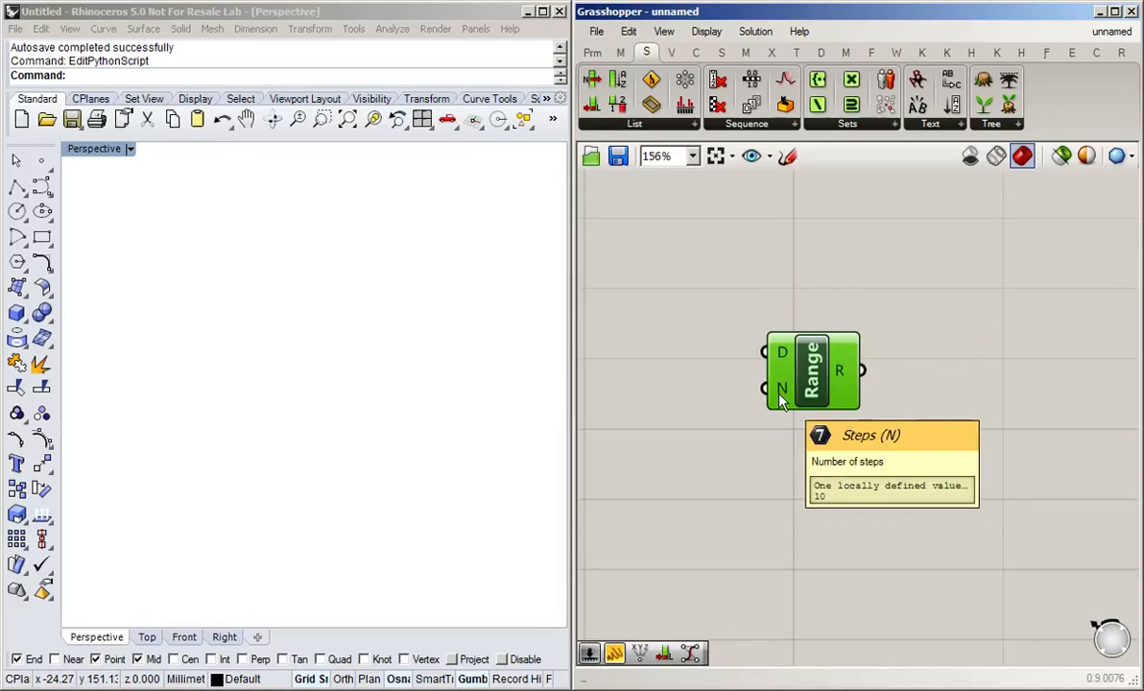
left_click_drag(815, 380, 828, 384)
- Add a panel beside Range, connect it to the R output and enlarge it to show the full list
double_click(942, 333)
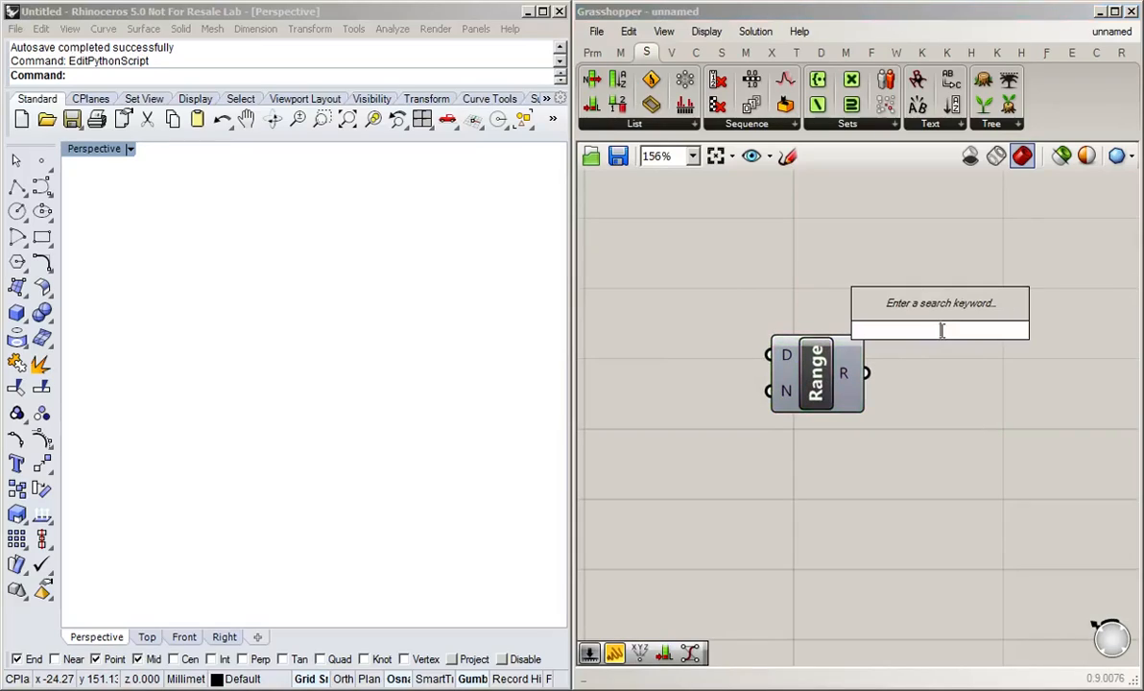
type("pan")
key("Return")
left_click_drag(942, 335, 1027, 347)
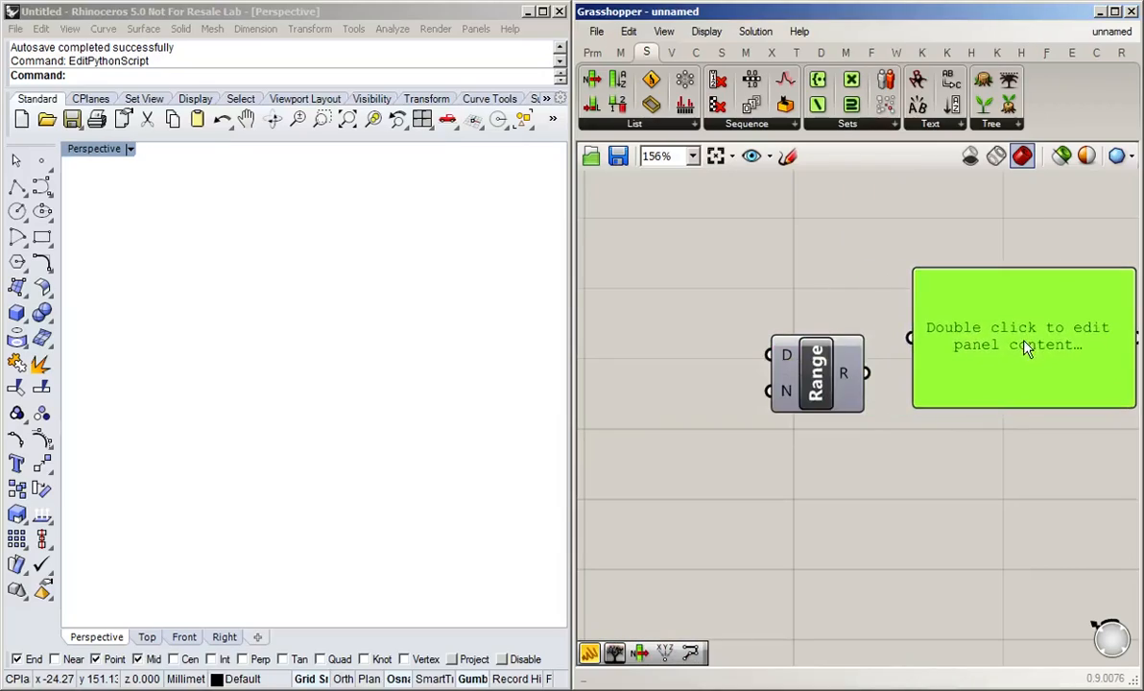
left_click_drag(867, 373, 910, 338)
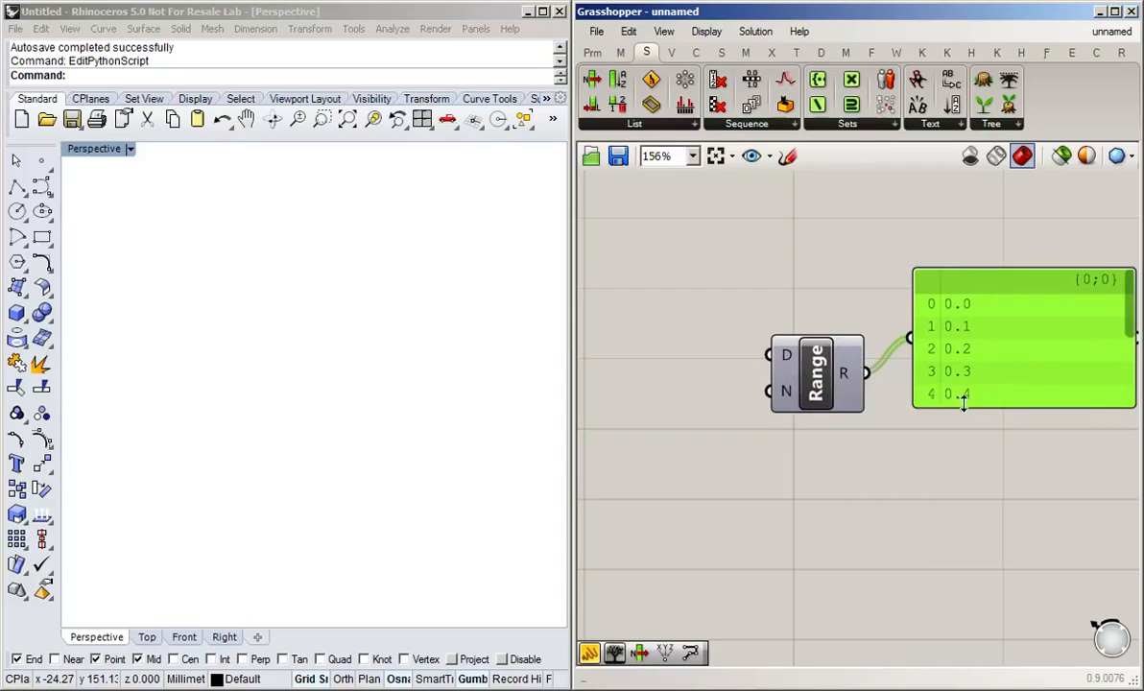
left_click_drag(963, 403, 954, 560)
left_click(820, 539)
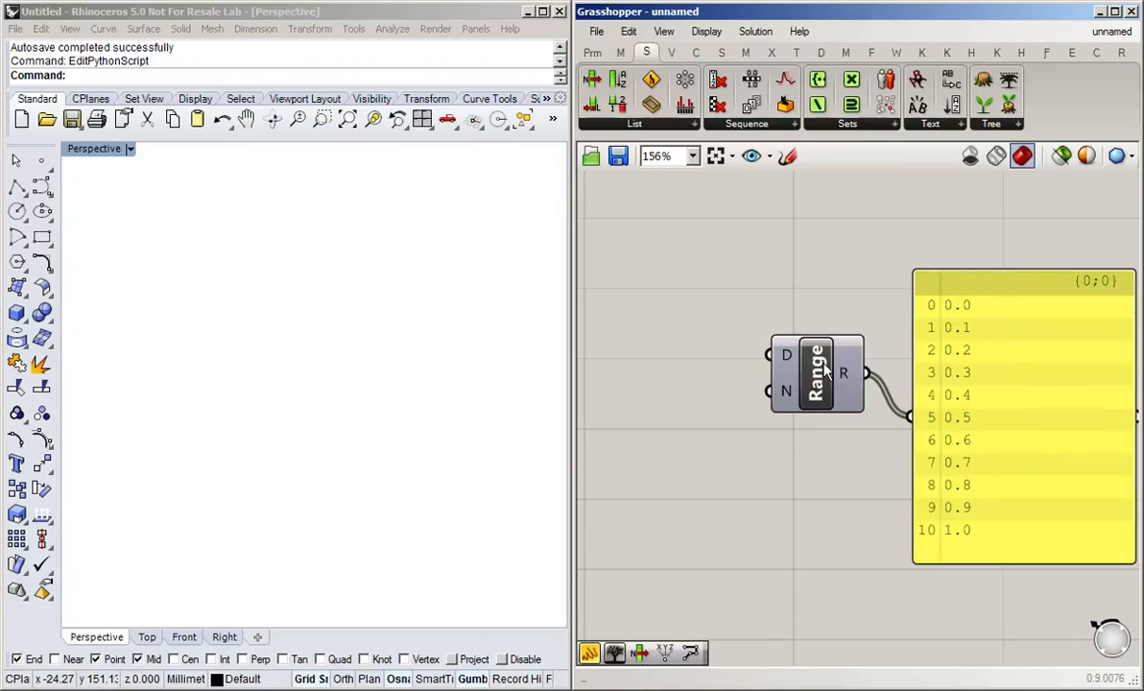
- Create a number slider with the value 5 and connect it to Range's steps input N
mouse_move(795, 393)
left_click_drag(828, 388, 821, 403)
left_click(793, 291)
double_click(681, 292)
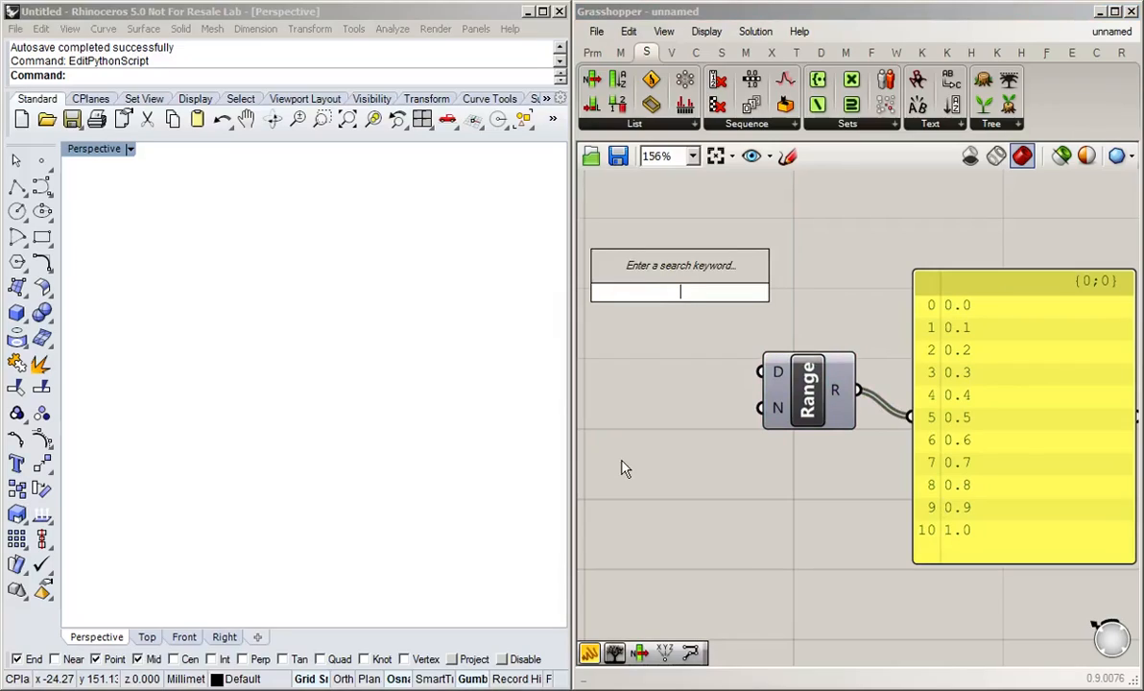
type("5")
key("Return")
scroll(730, 518, "down", 2)
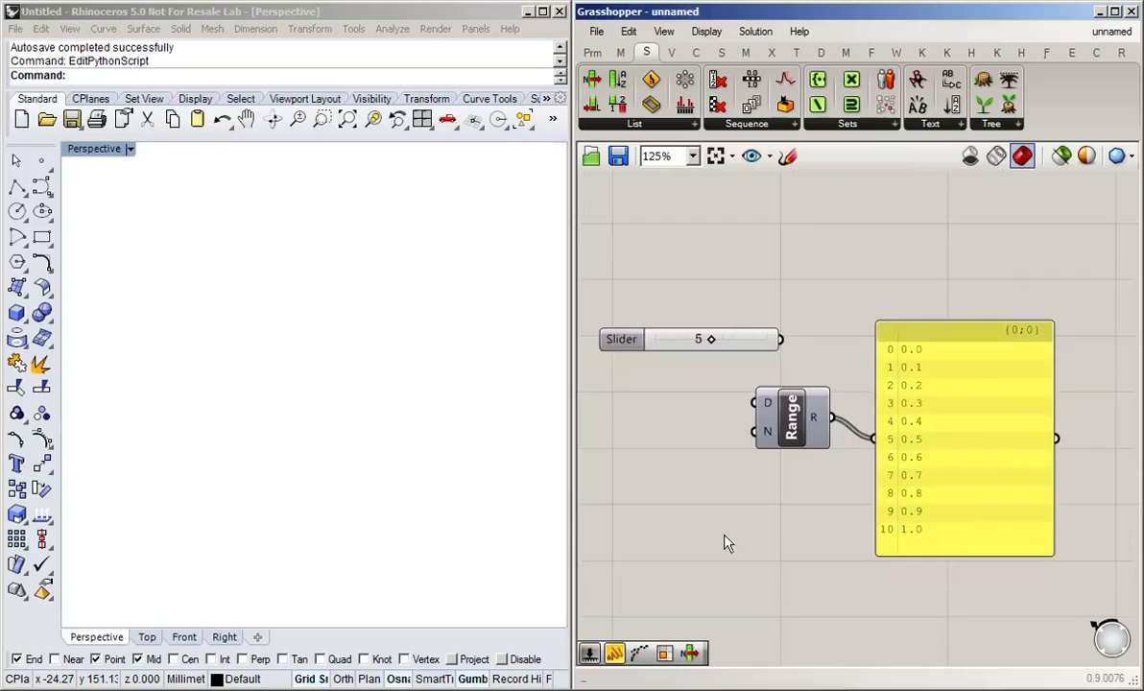
right_click_drag(727, 542, 777, 497)
left_click_drag(672, 293, 619, 387)
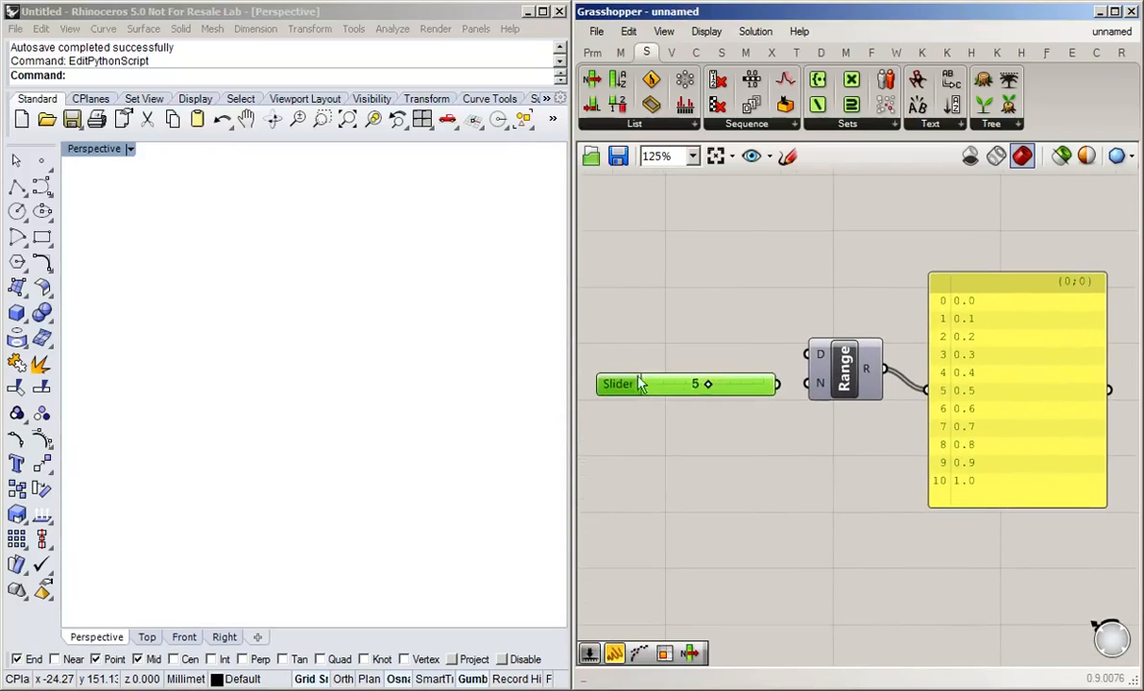
left_click_drag(813, 389, 808, 385)
left_click(829, 460)
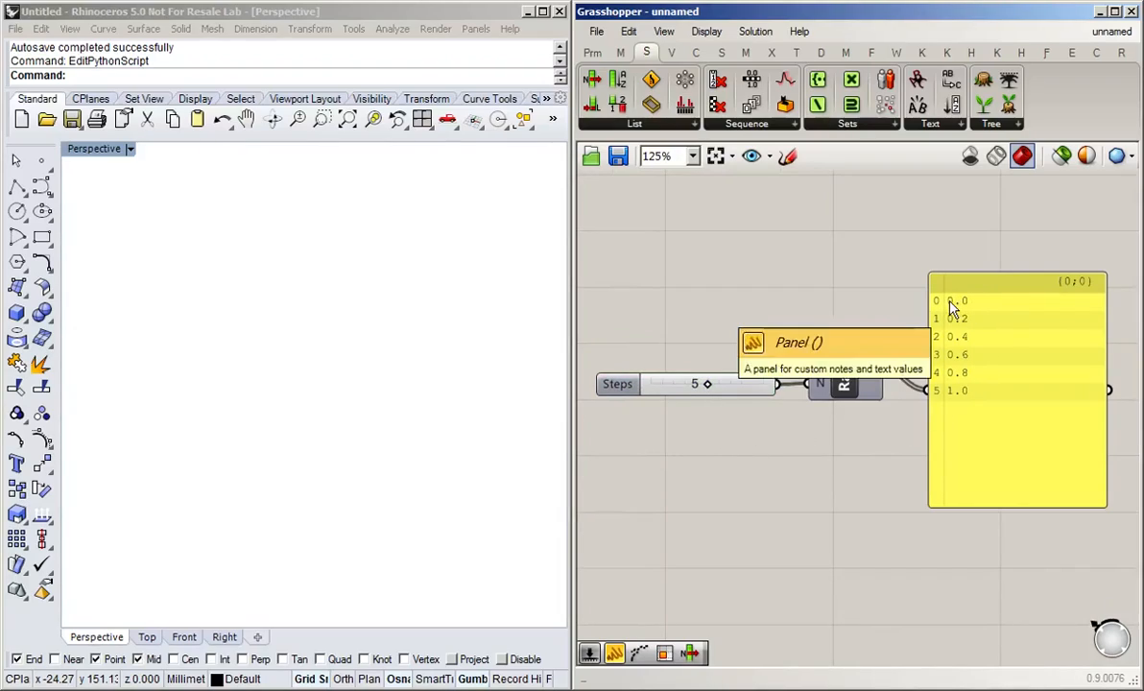
- Test the Range output with the Steps slider at 1, and return the slider to 5
left_click_drag(703, 386, 672, 387)
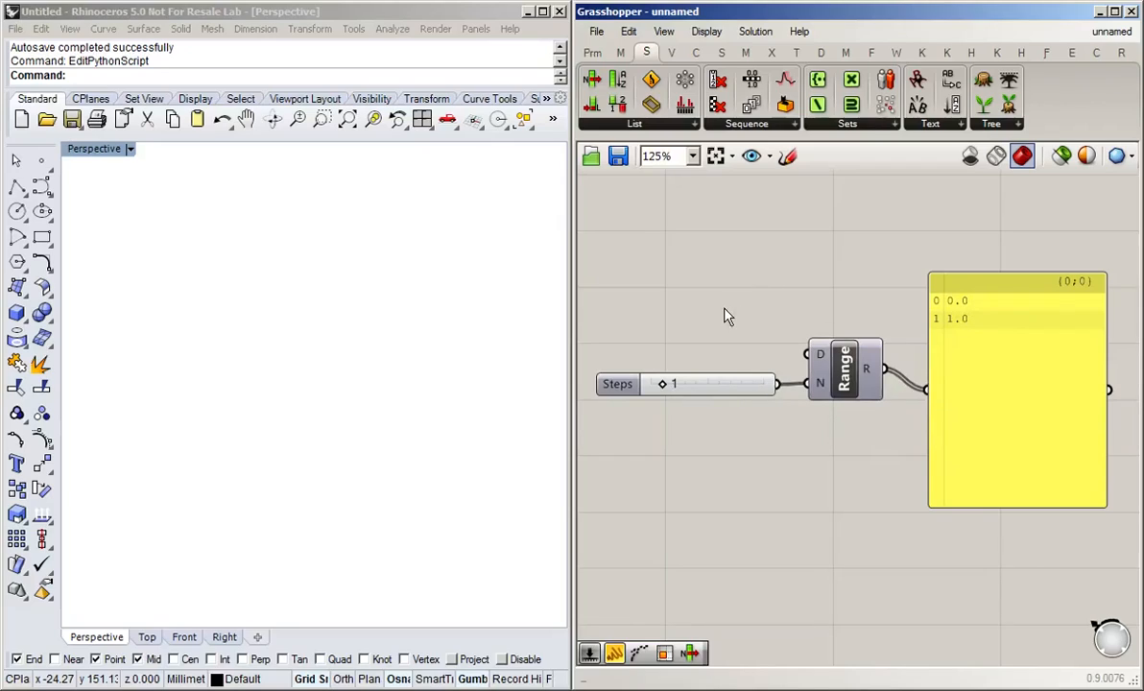
right_click_drag(700, 300, 708, 294)
left_click_drag(672, 378, 727, 382)
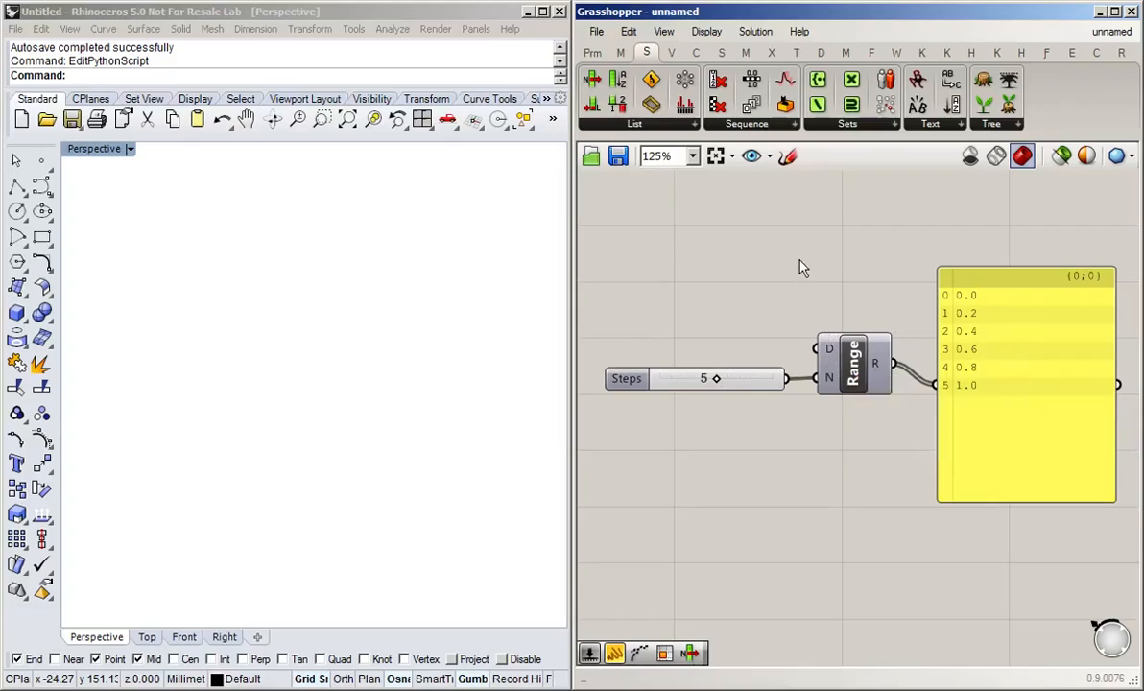
- Place a Construct Domain component above the Steps slider, near Range
left_click(620, 52)
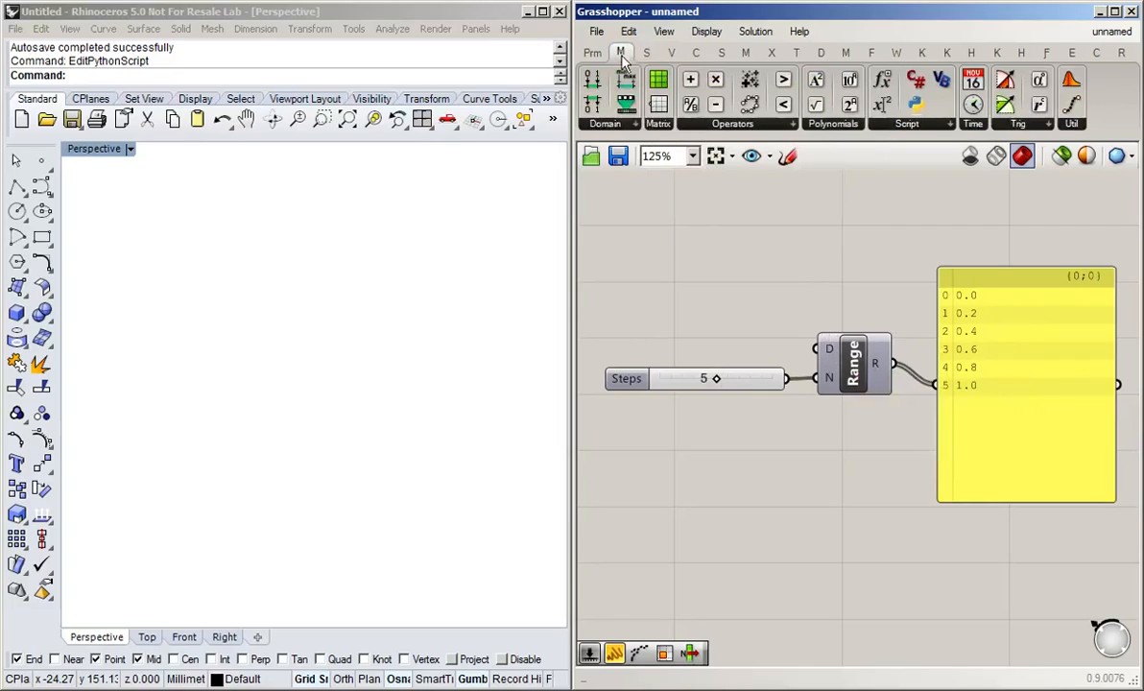
left_click(634, 125)
left_click(703, 284)
left_click_drag(704, 285, 722, 305)
left_click(786, 276)
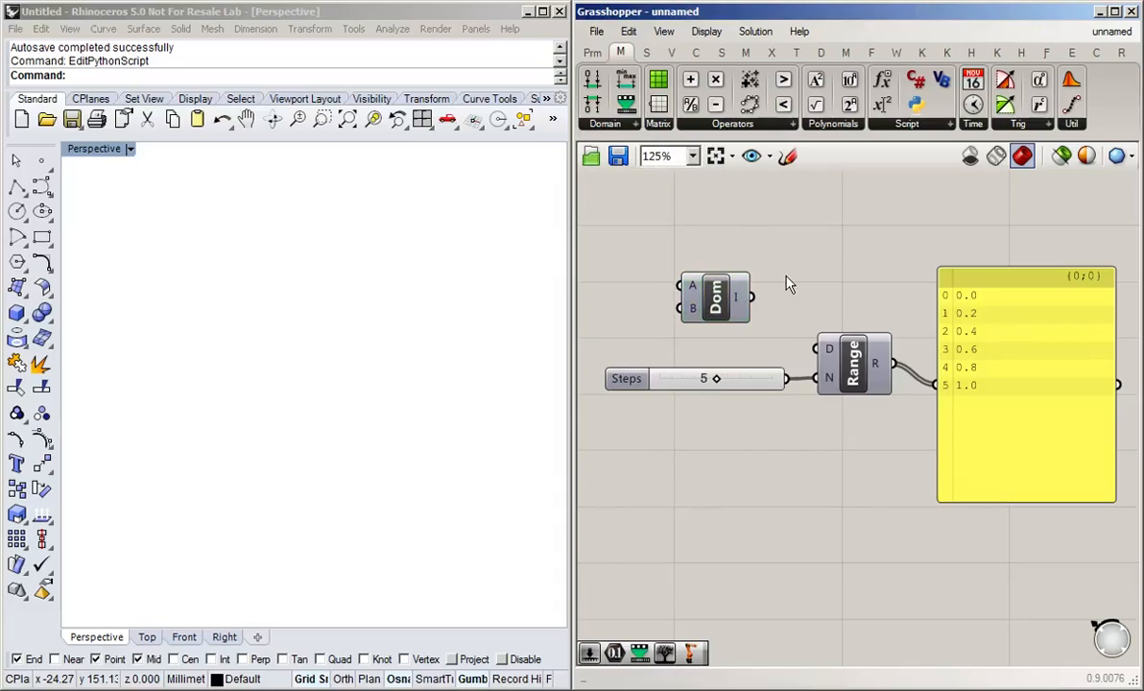
mouse_move(697, 293)
left_click_drag(721, 299, 763, 305)
- Create two number sliders with the values 2 and 4 near the Construct Domain component
double_click(664, 240)
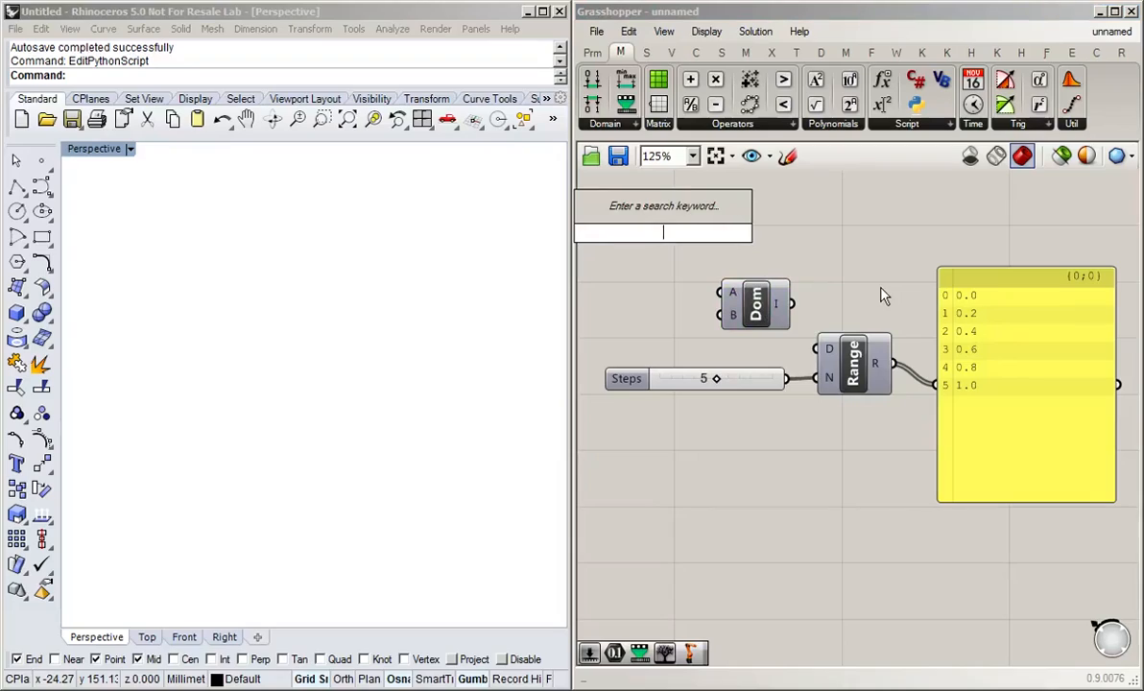
type("2")
key("Return")
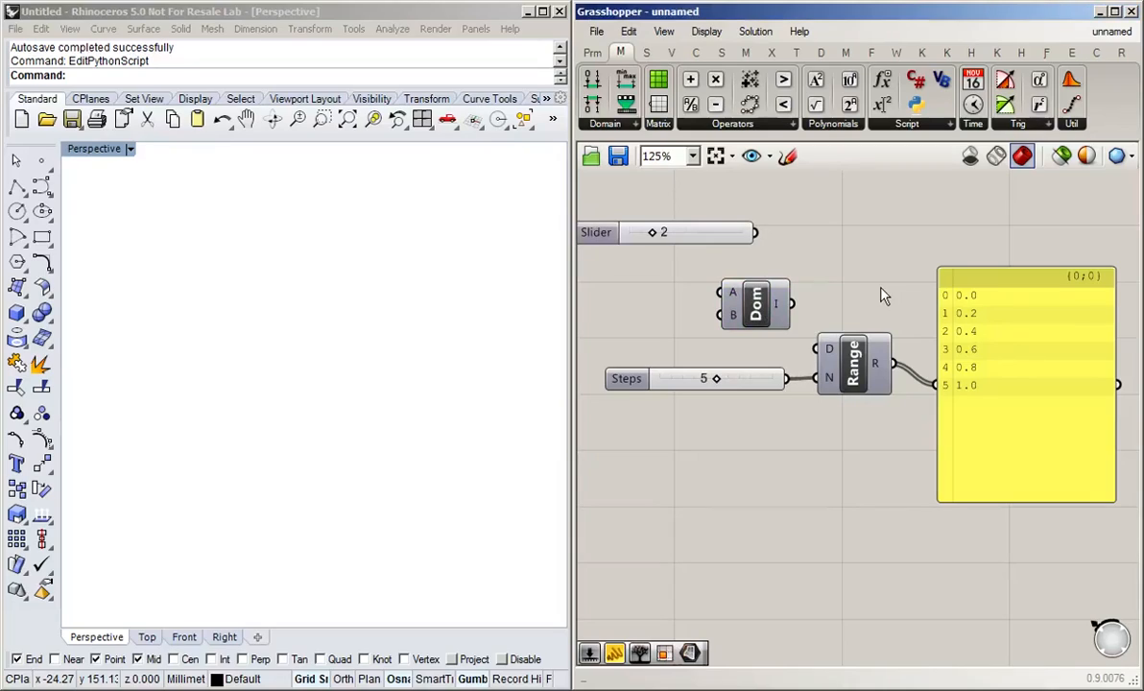
double_click(629, 281)
type("4")
key("Return")
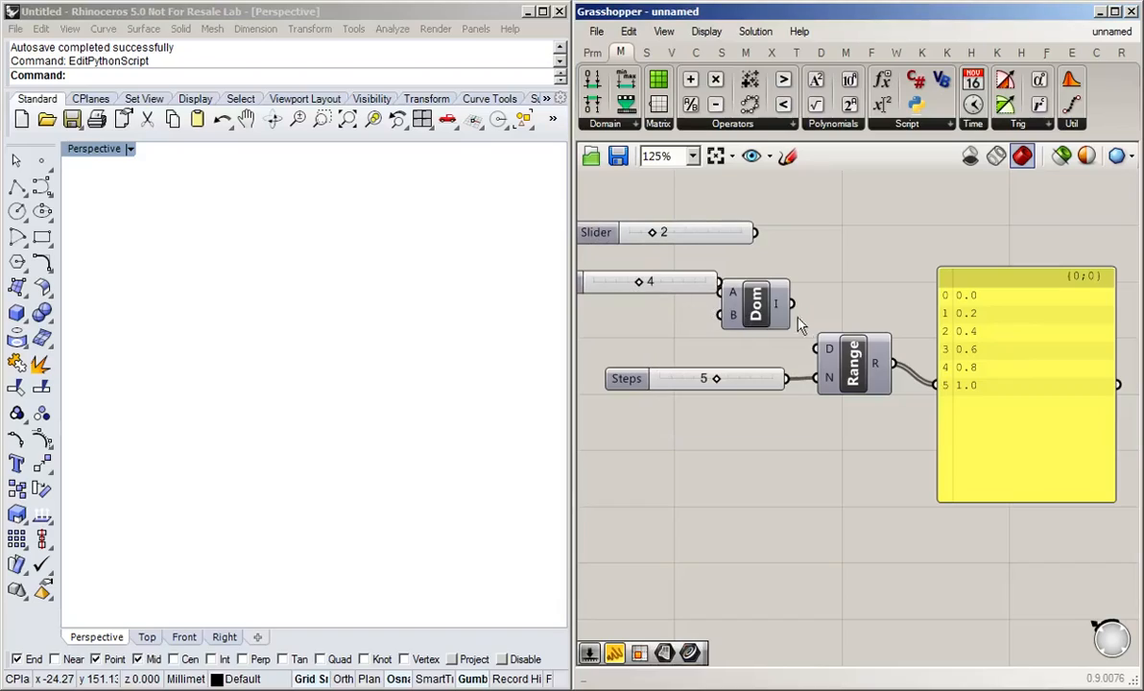
- Connect the 2 and 4 sliders to the domain's A and B inputs and feed the domain into Range's D input
left_click_drag(769, 312, 825, 293)
left_click_drag(701, 283, 863, 268)
left_click_drag(754, 274, 819, 267)
right_click_drag(887, 237, 845, 229)
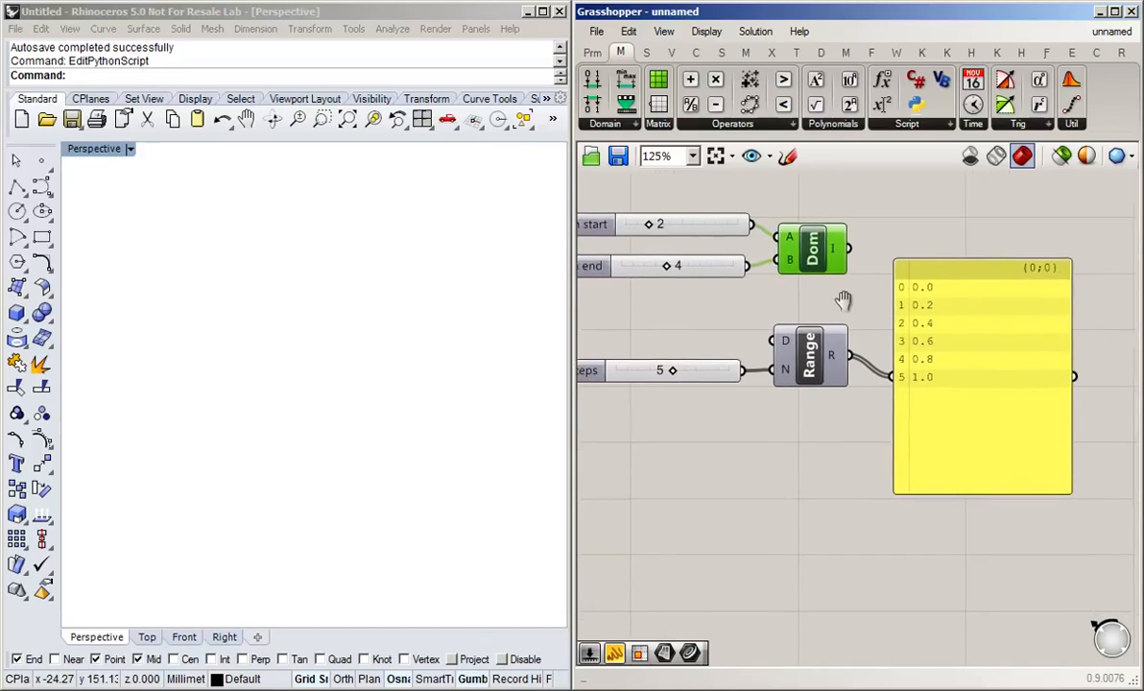
left_click_drag(850, 251, 774, 340)
right_click_drag(682, 332, 733, 340)
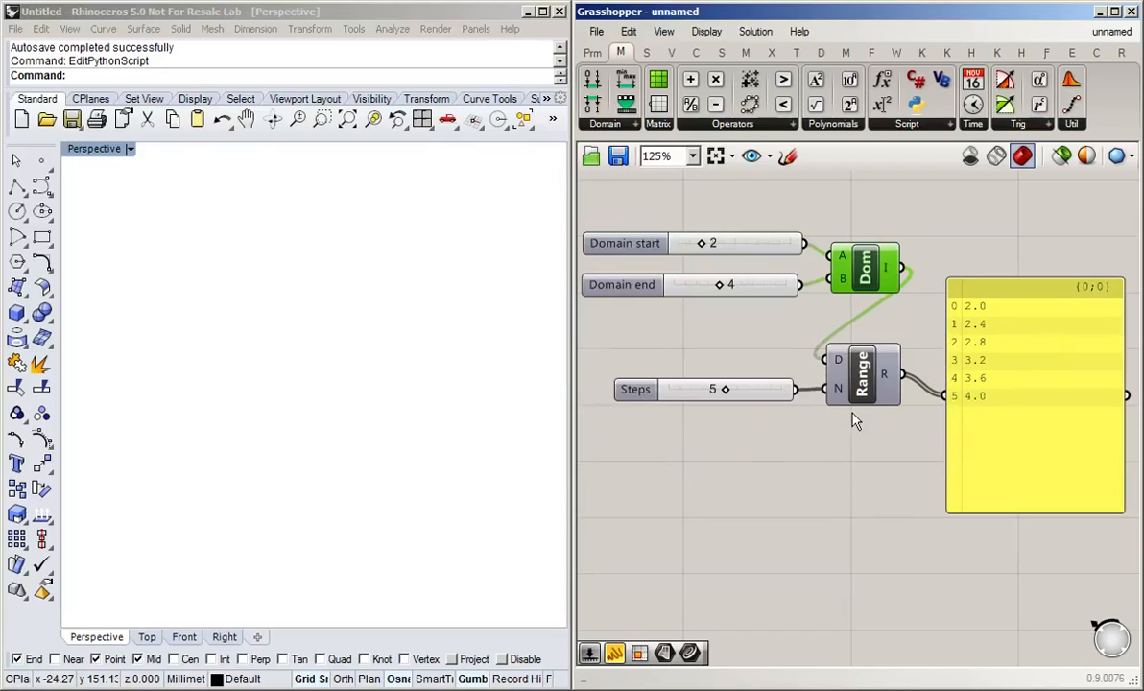
- Reverse the domain by setting Domain end to 1 and Domain start to 9
left_click_drag(720, 286, 683, 286)
left_click_drag(702, 243, 779, 243)
left_click(816, 513)
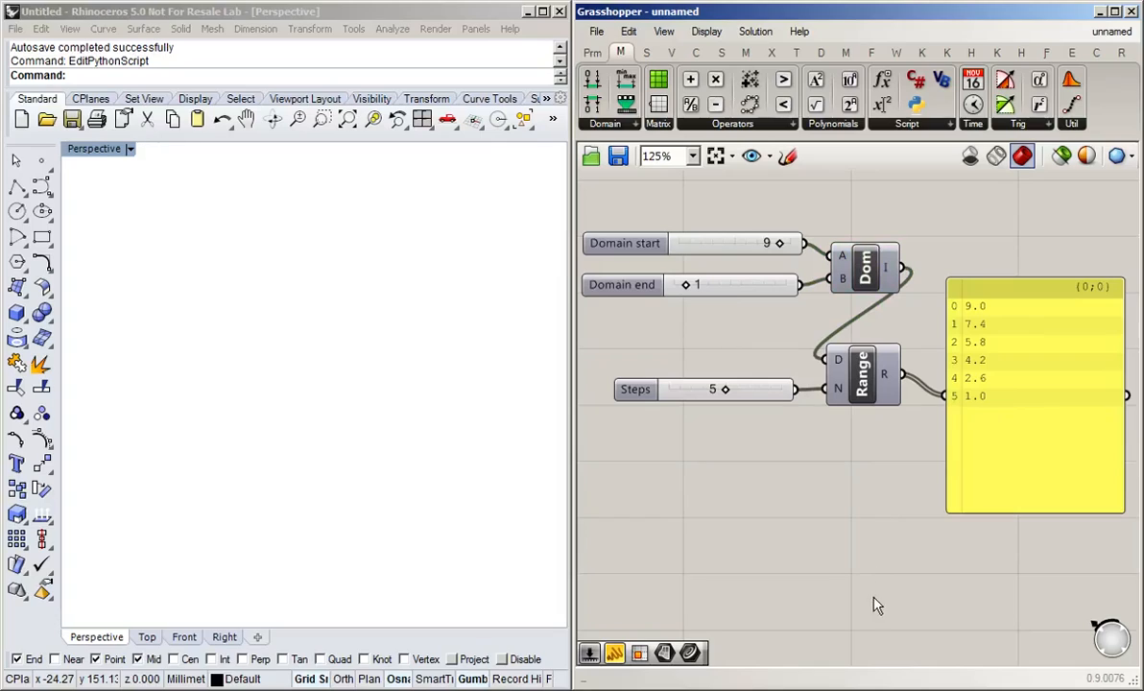
- Maximize the Grasshopper window with the Range definition in view
right_click_drag(876, 605, 871, 259)
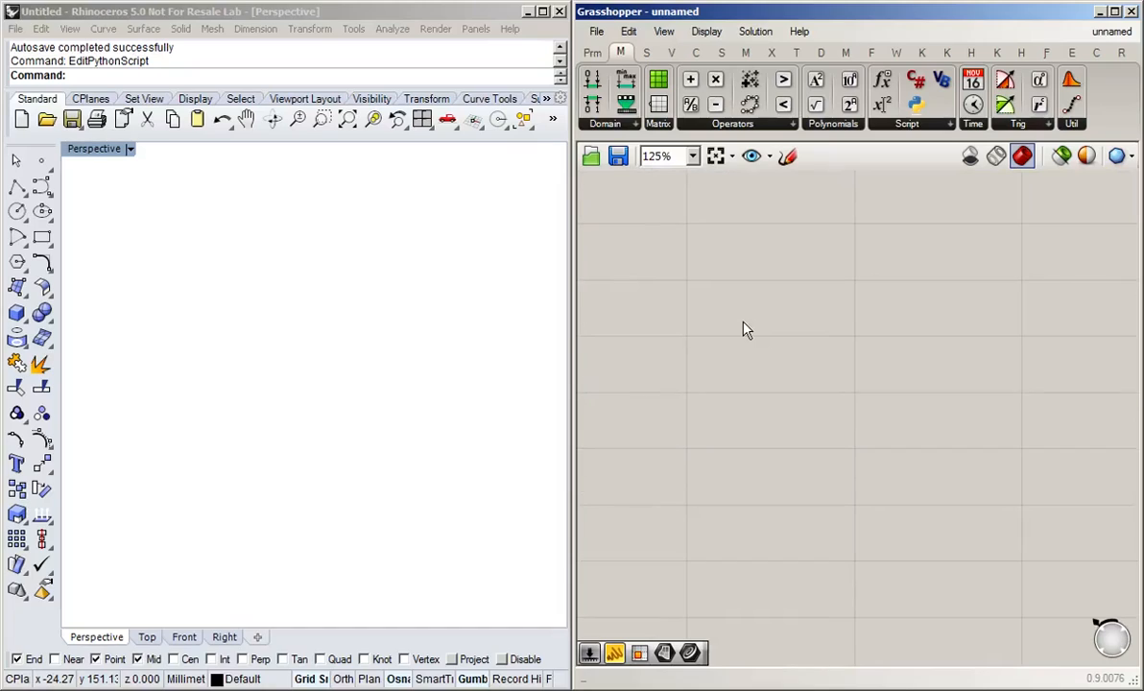
key("super+Up")
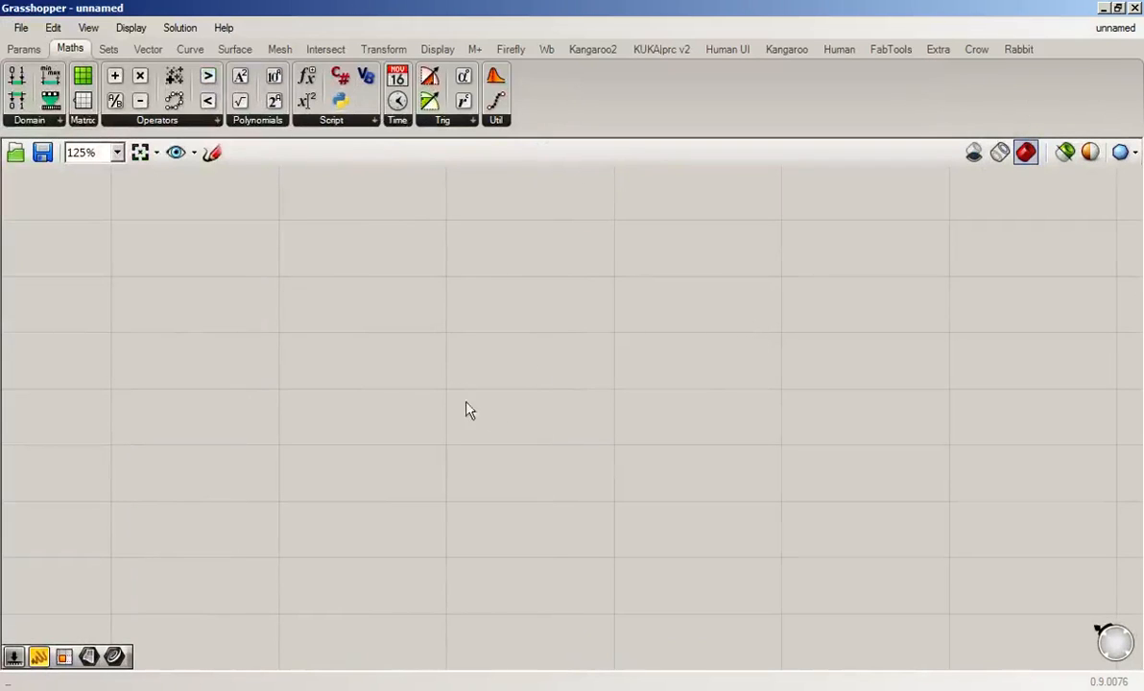
right_click_drag(467, 411, 641, 651)
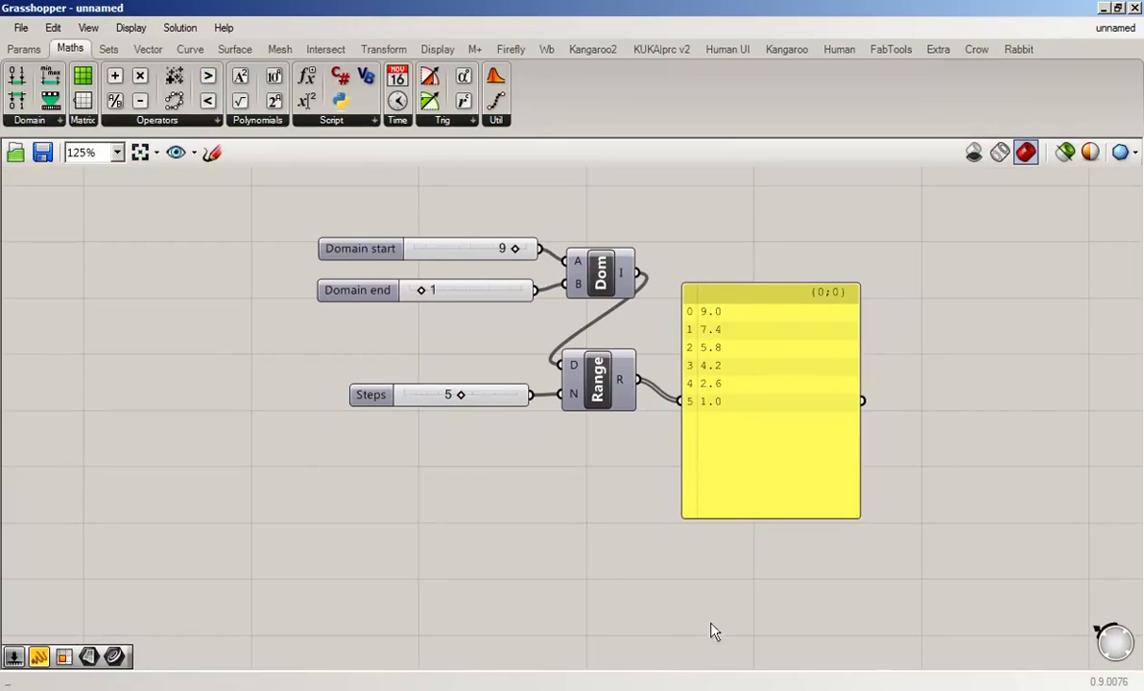
- Add a Series component and place it below the Range component
right_click_drag(714, 630, 665, 251)
double_click(518, 307)
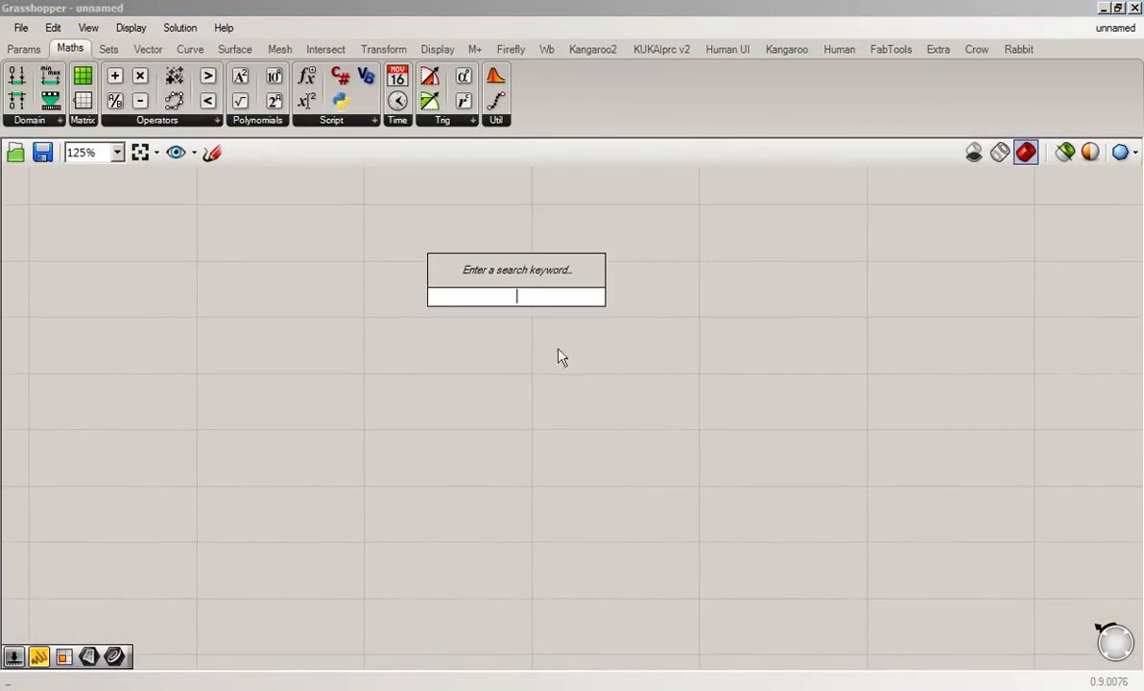
type("se")
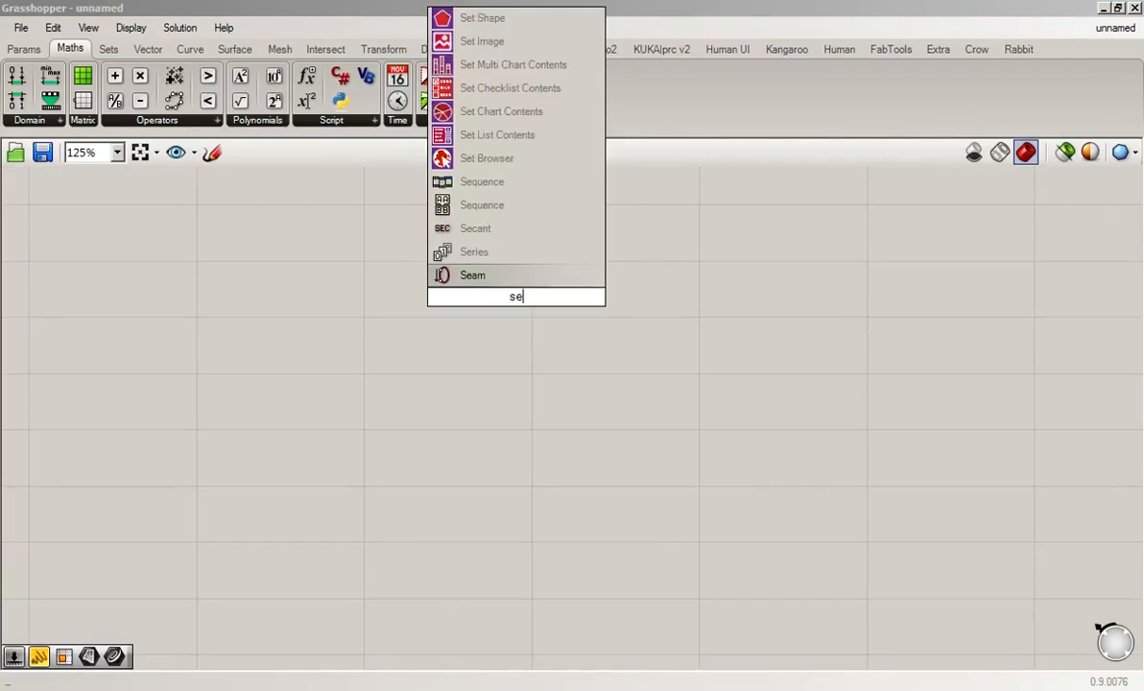
type("r")
key("Return")
left_click(495, 300)
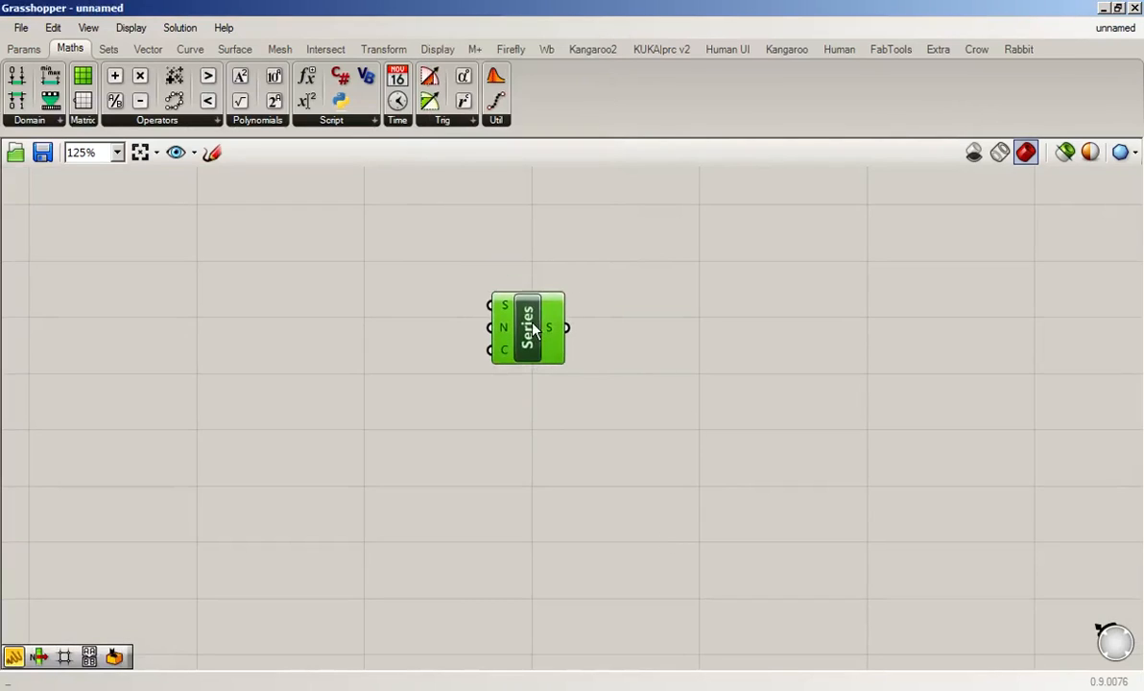
right_click_drag(614, 245, 569, 455)
left_click_drag(554, 606, 590, 542)
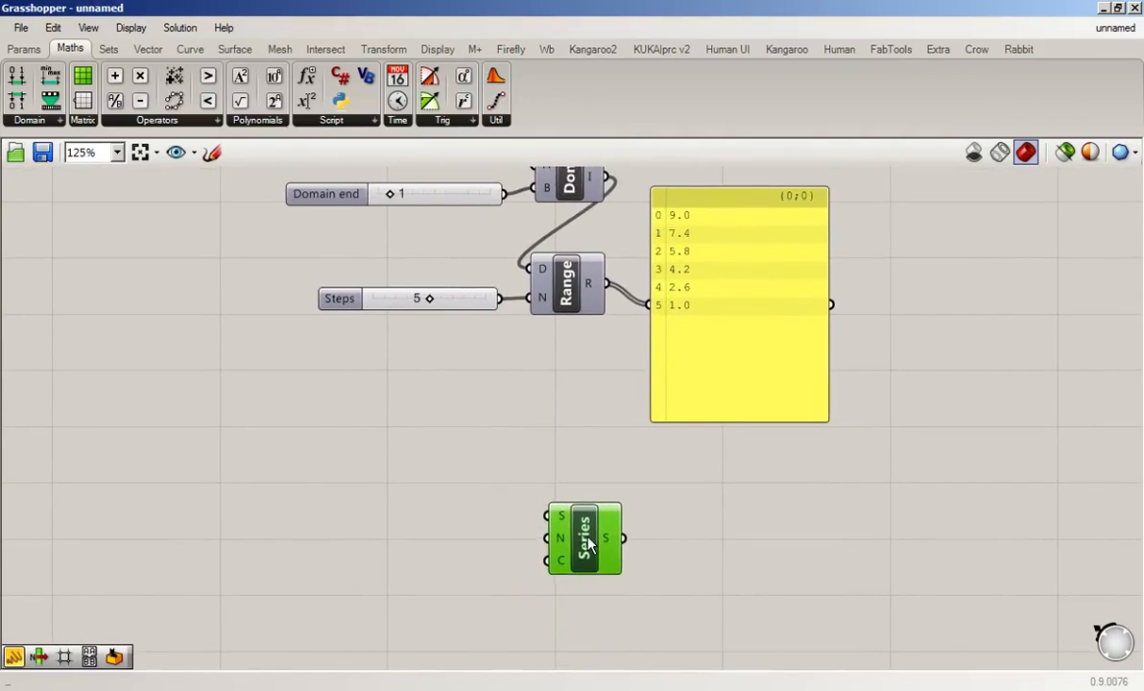
left_click(670, 540)
double_click(759, 531)
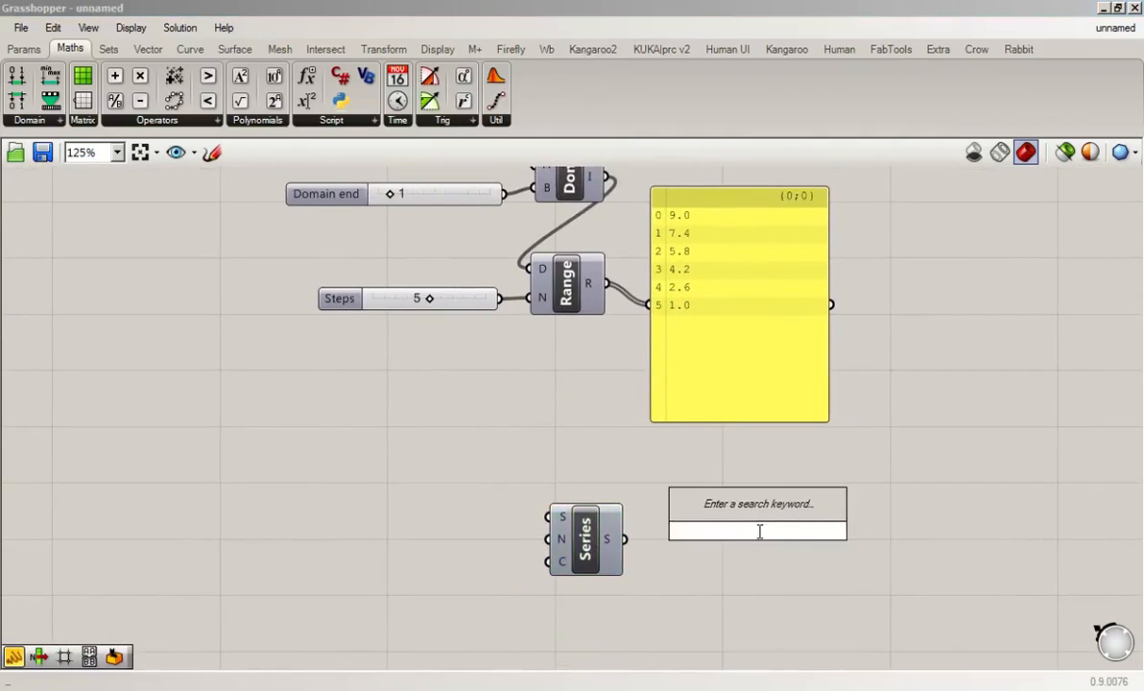
left_click(846, 562)
- Create a number slider with the value 0 and connect it to the Series component's Start input
mouse_move(566, 523)
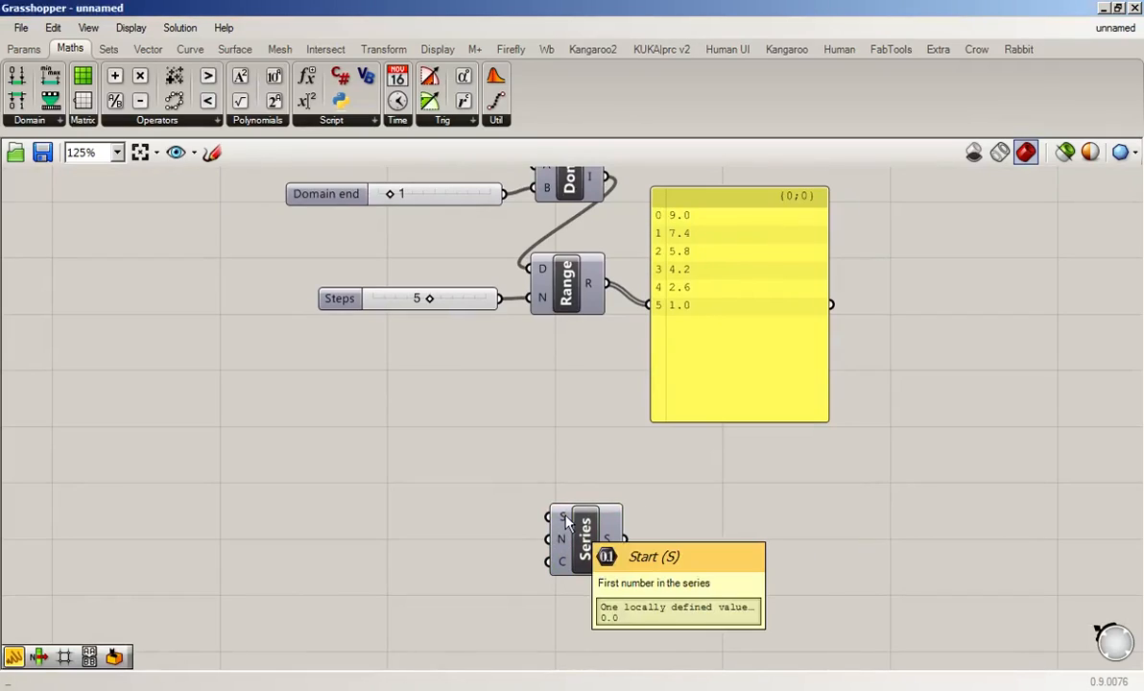
mouse_move(564, 544)
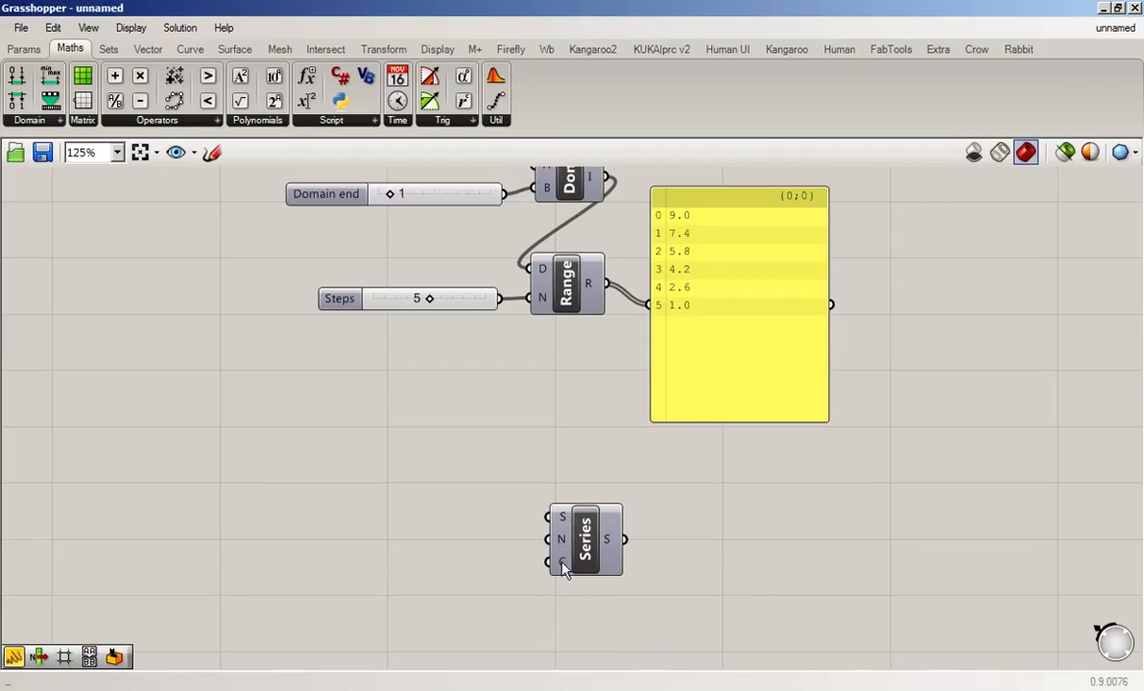
mouse_move(564, 570)
double_click(376, 471)
type("2")
key("Return")
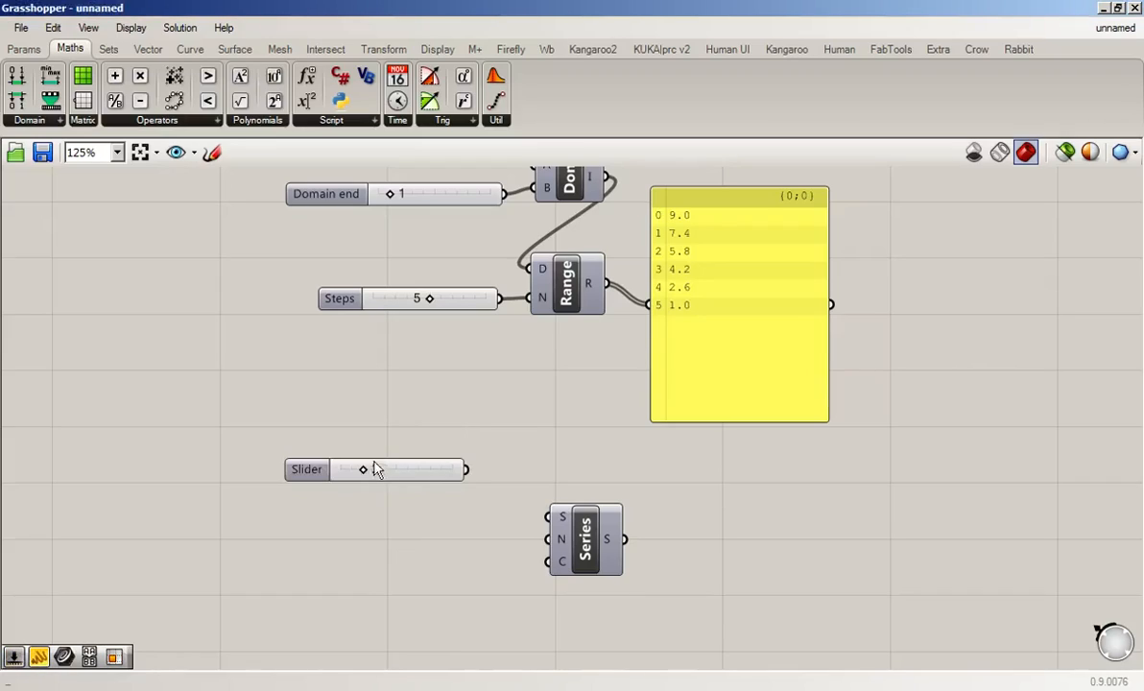
left_click_drag(304, 471, 324, 490)
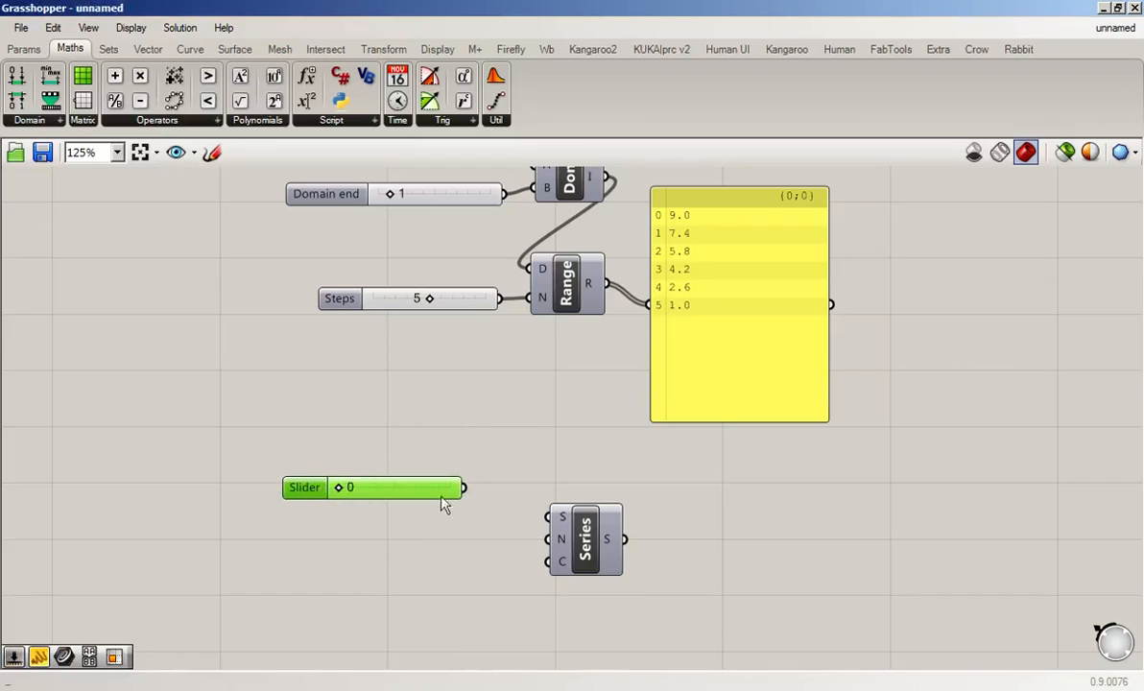
left_click_drag(464, 488, 548, 517)
left_click_drag(299, 497, 328, 498)
- Create a number slider with the value 3 below the Start slider and connect it to the Series component's N input
double_click(375, 555)
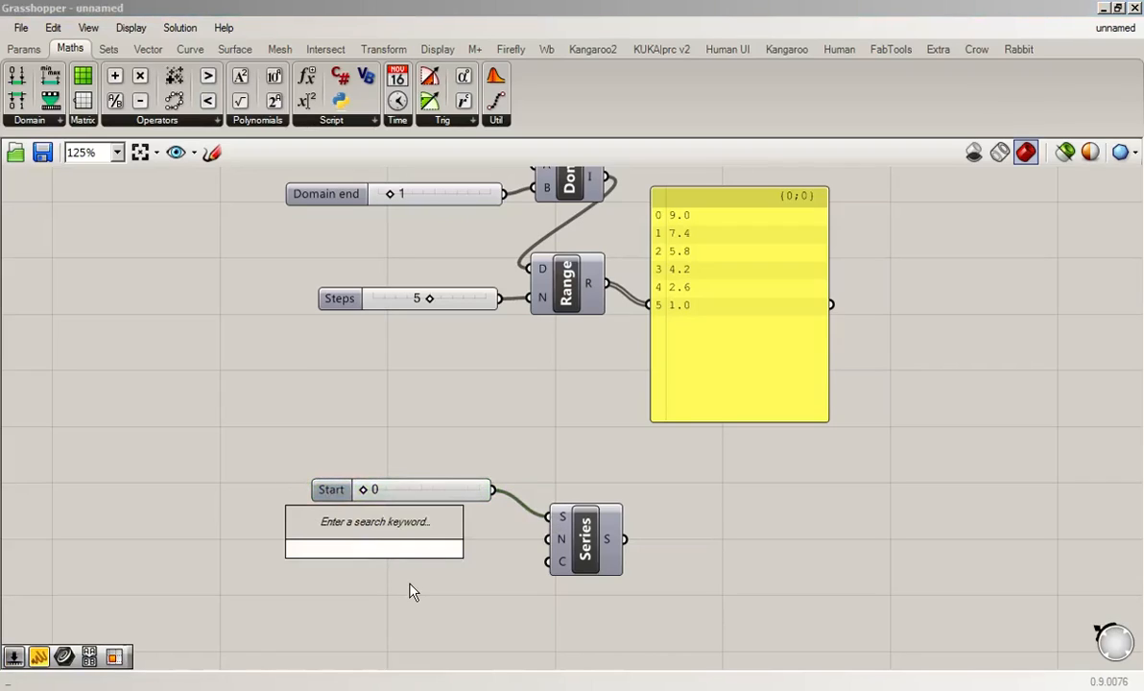
type("3")
key("Return")
left_click_drag(465, 548, 549, 538)
left_click_drag(306, 547, 328, 530)
left_click(437, 587)
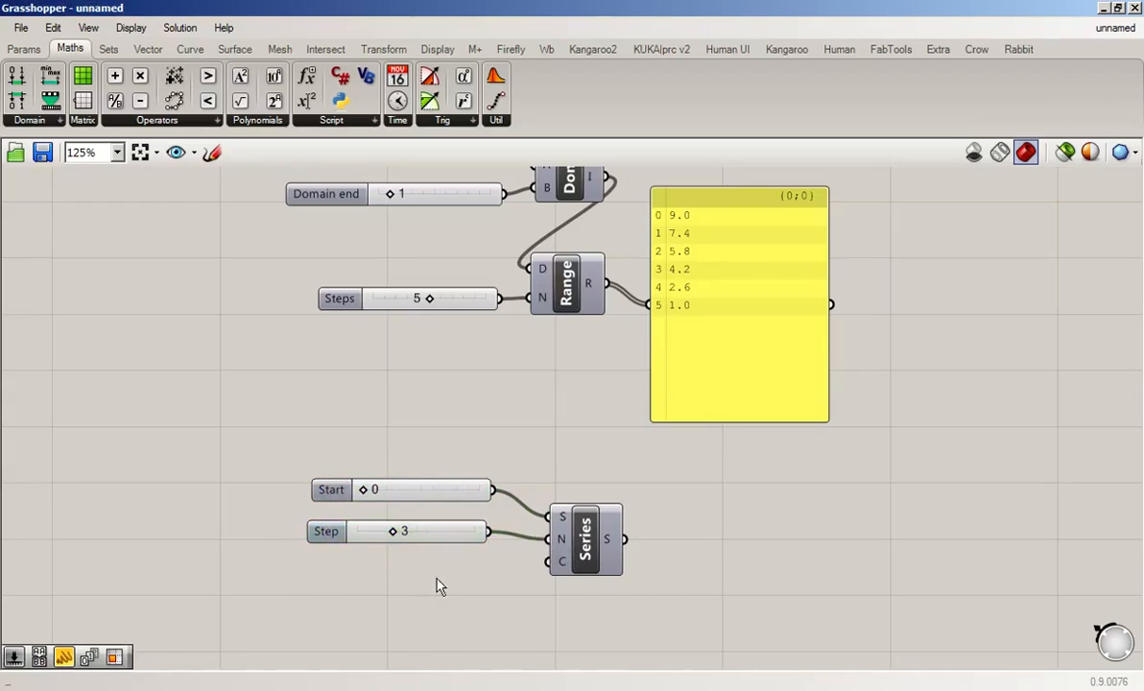
- Create a number slider with the value 5 below the Step slider and connect it to the Series component's C input
double_click(382, 593)
type("5")
key("Return")
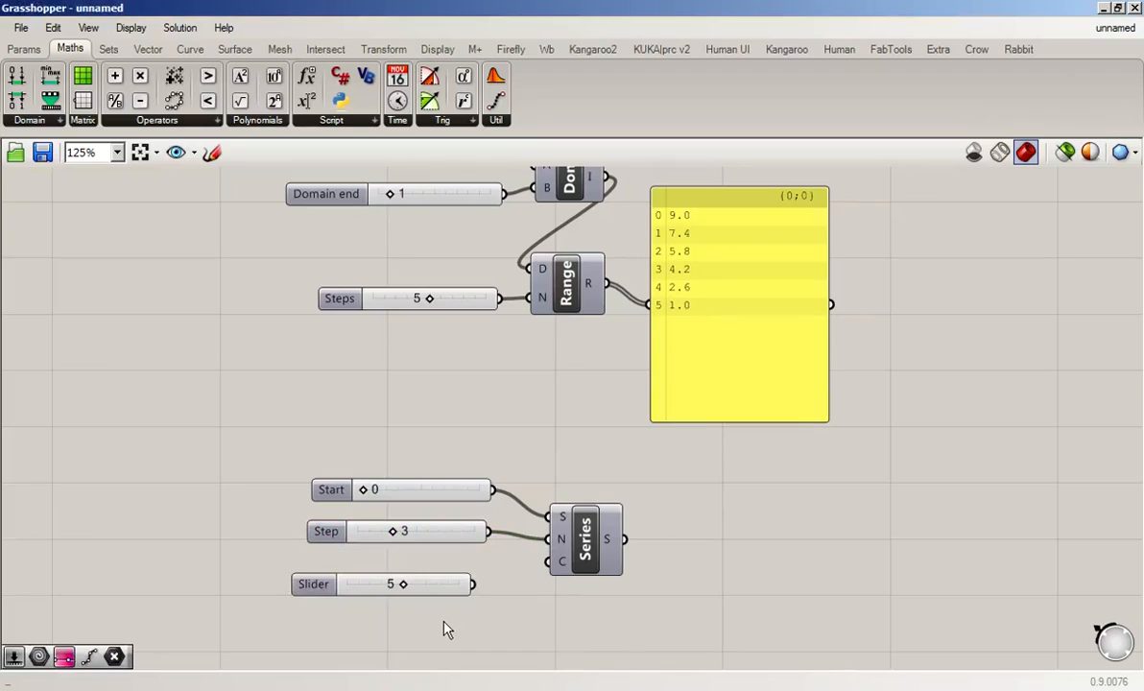
left_click_drag(473, 584, 549, 561)
- Add a panel beside the Series component, connect the Series output to it and make it taller
double_click(765, 511)
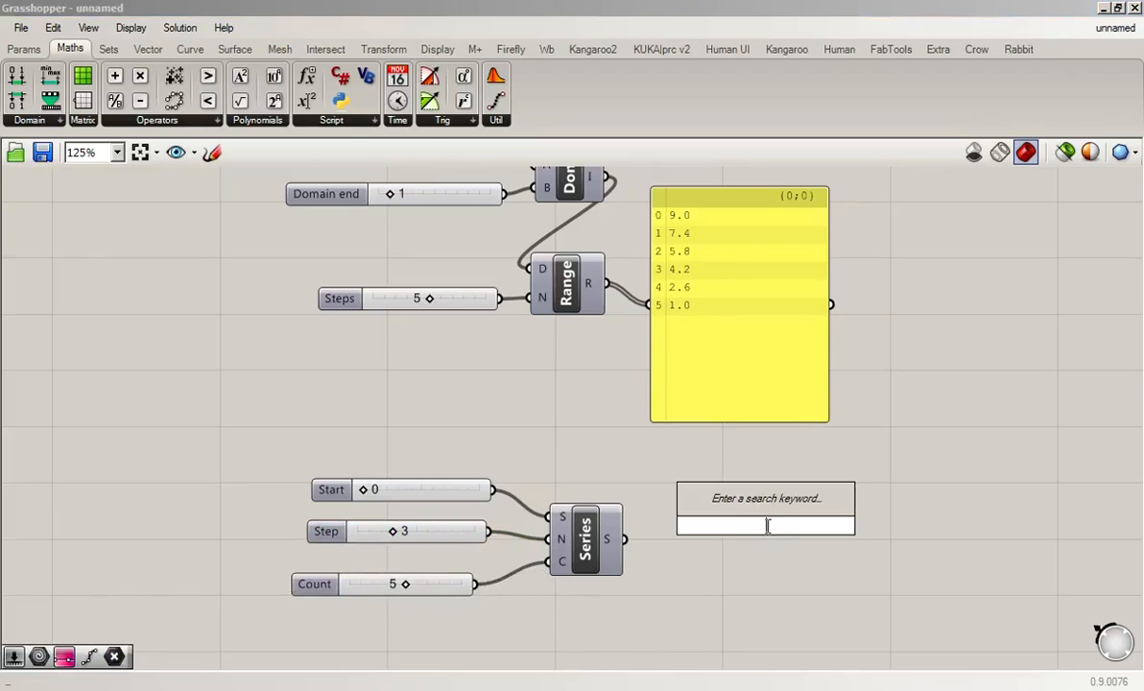
type("pan")
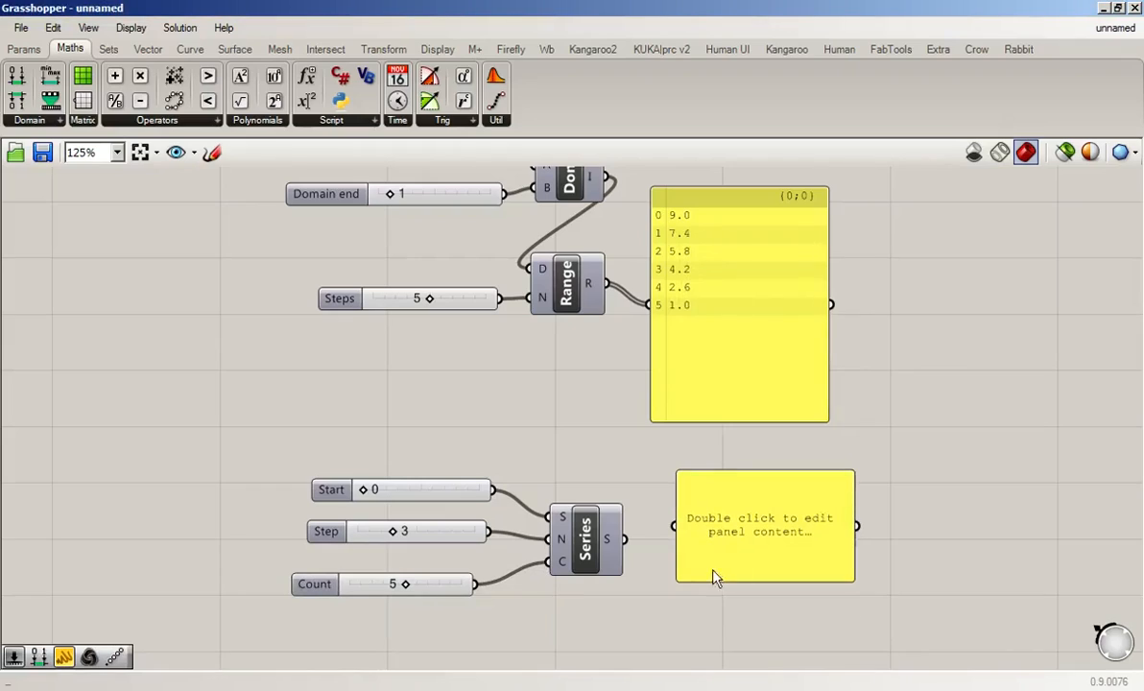
left_click_drag(625, 539, 757, 630)
mouse_move(782, 594)
left_mouse_down()
mouse_move(772, 611)
mouse_move(789, 599)
left_mouse_up()
left_click(650, 547)
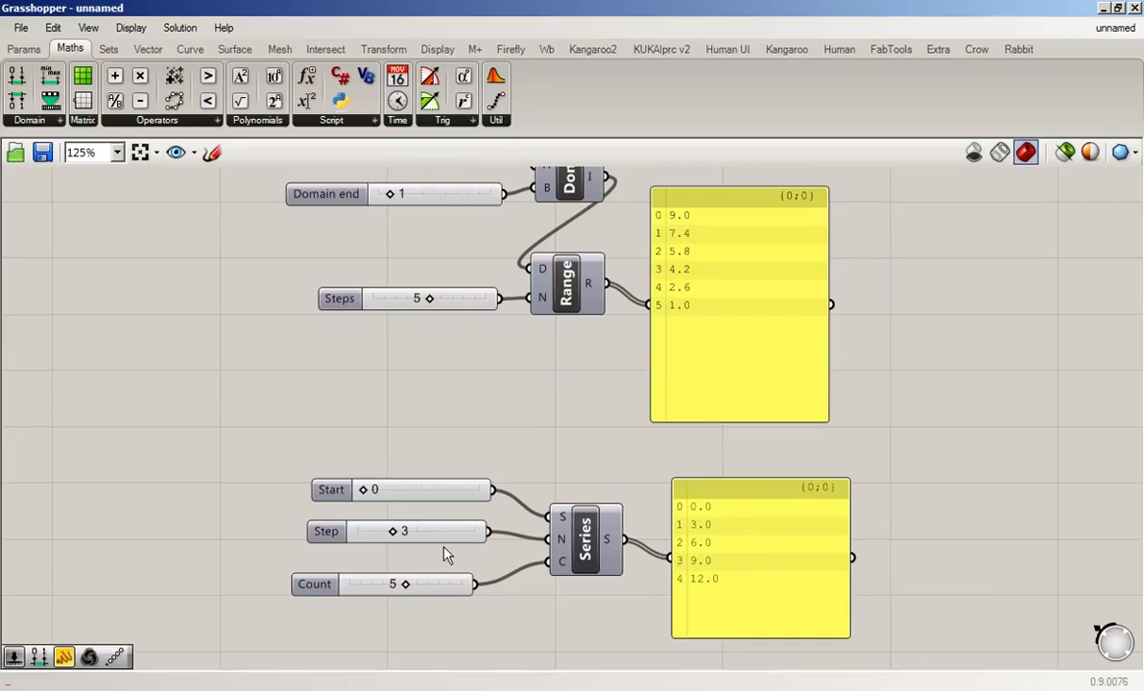
- Set the Step slider to 6 and align the Series panel beneath the Range panel
left_click_drag(392, 531, 428, 533)
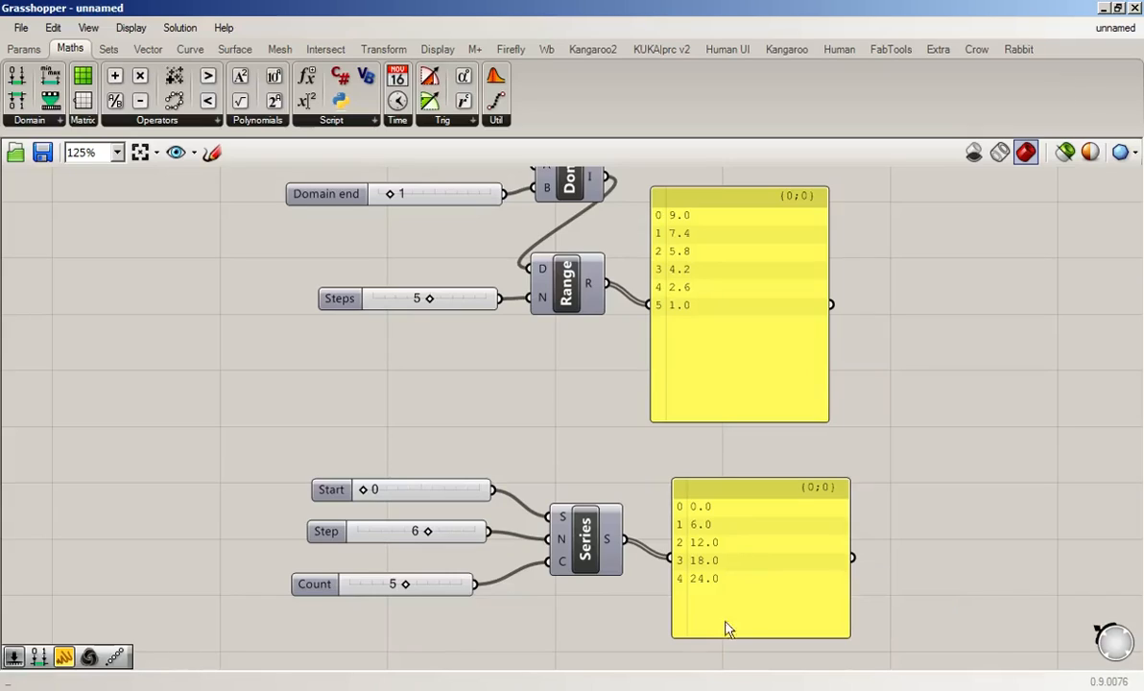
left_click_drag(767, 498, 746, 470)
left_click(871, 482)
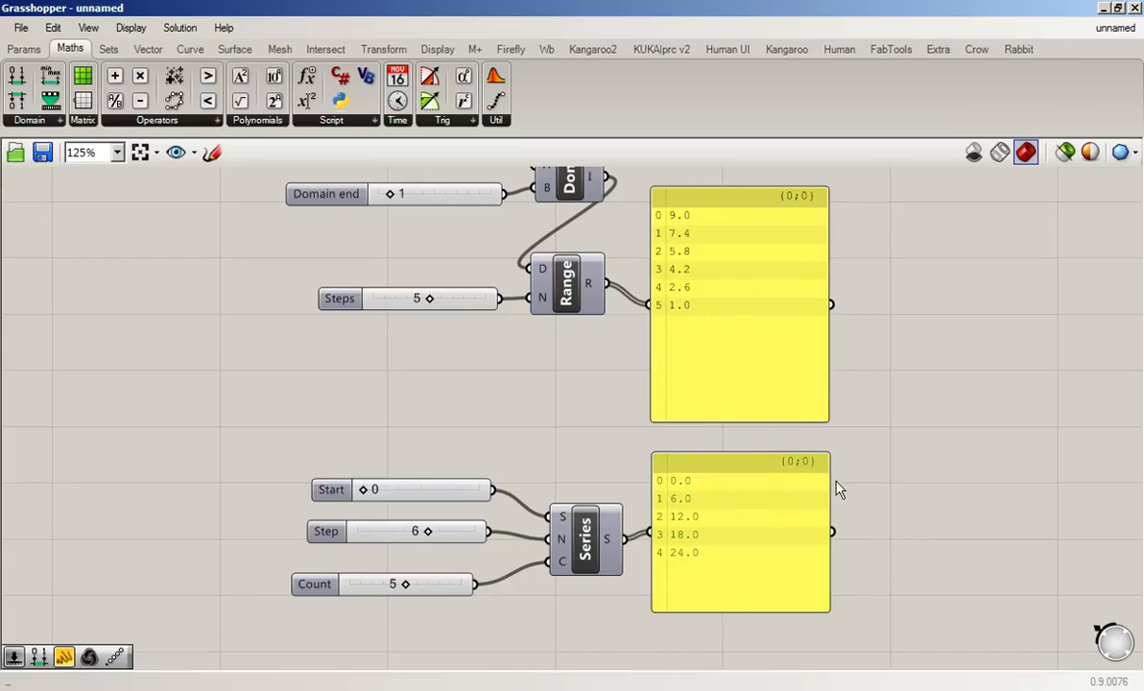
- Add an empty panel in the free canvas area beside the Range panel
right_click_drag(938, 447, 621, 443)
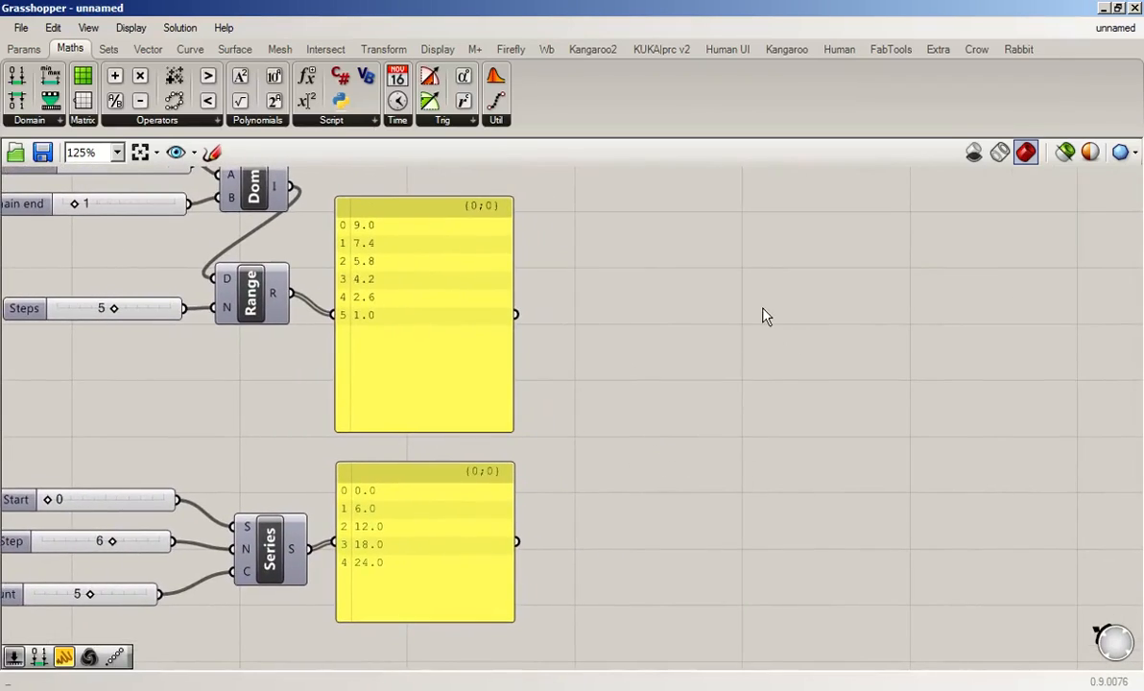
right_click(737, 320)
left_click(684, 270)
double_click(684, 270)
type("P")
left_click(636, 242)
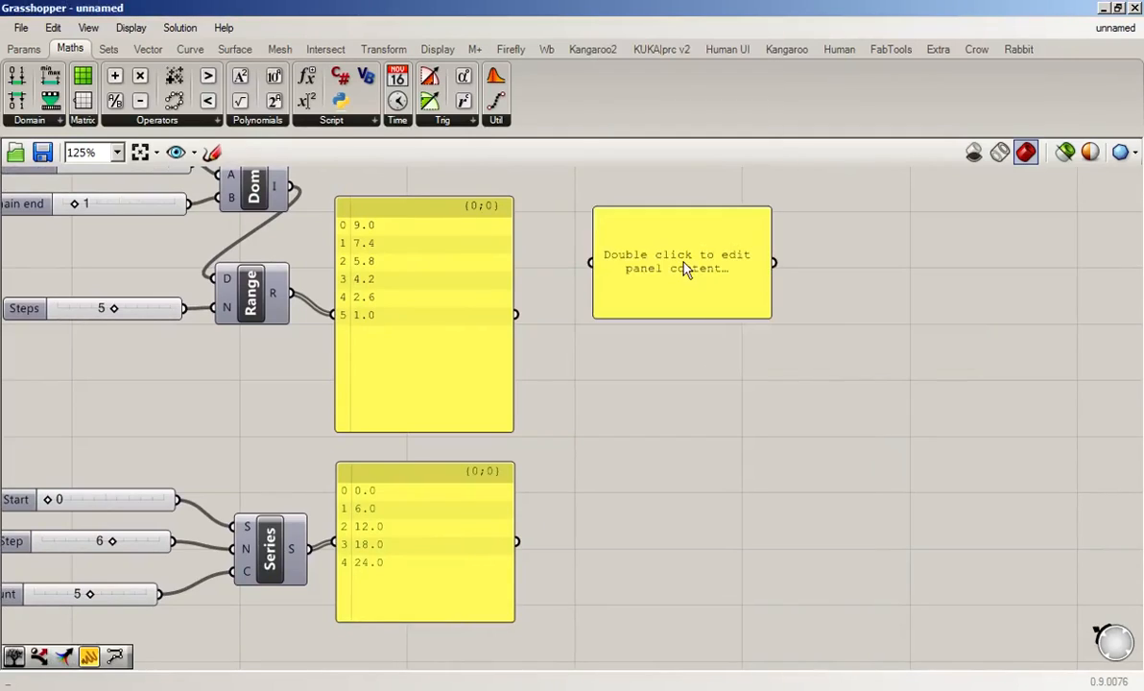
left_click_drag(636, 243, 794, 332)
- Enter 2, 35, 7.8 and 42 on separate lines in the empty panel and move it closer to the Range panel
double_click(785, 305)
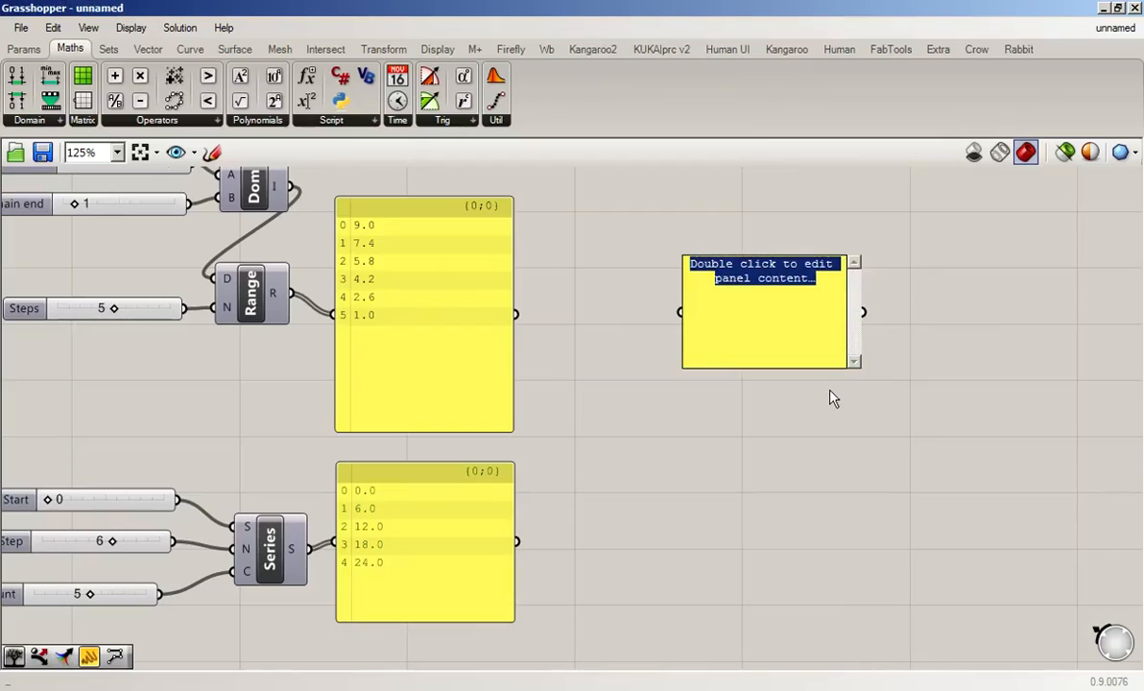
type("2")
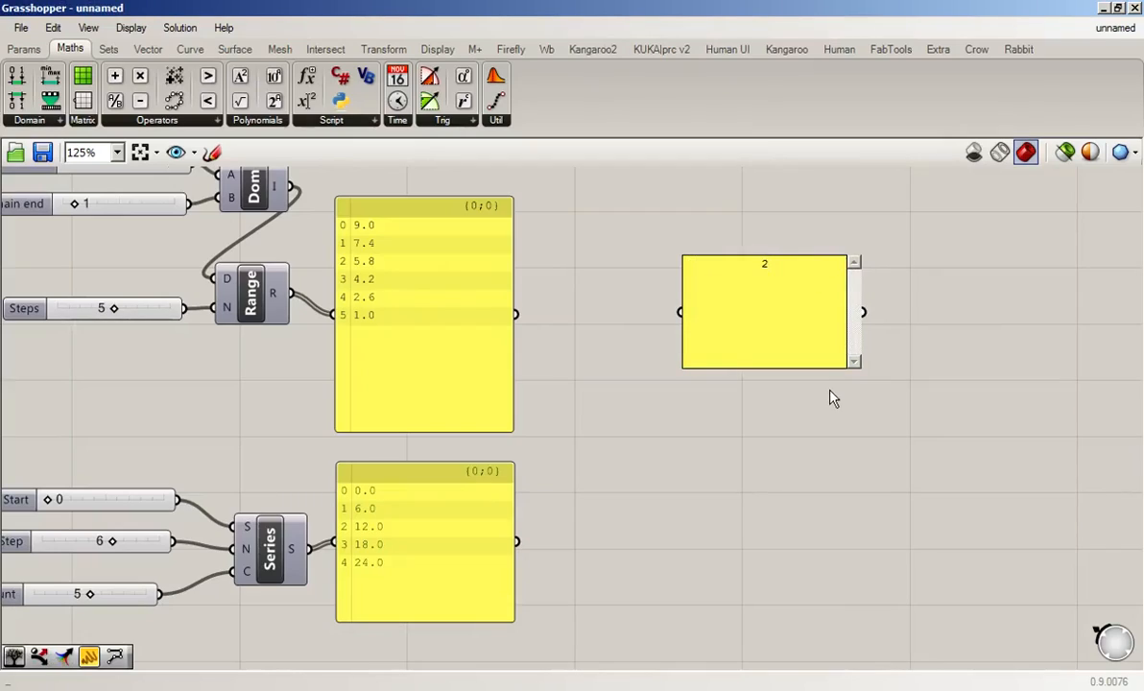
key("Return")
type("35")
key("Return")
type("7.8")
key("Return")
type("42")
left_click(939, 343)
left_click_drag(856, 365, 797, 335)
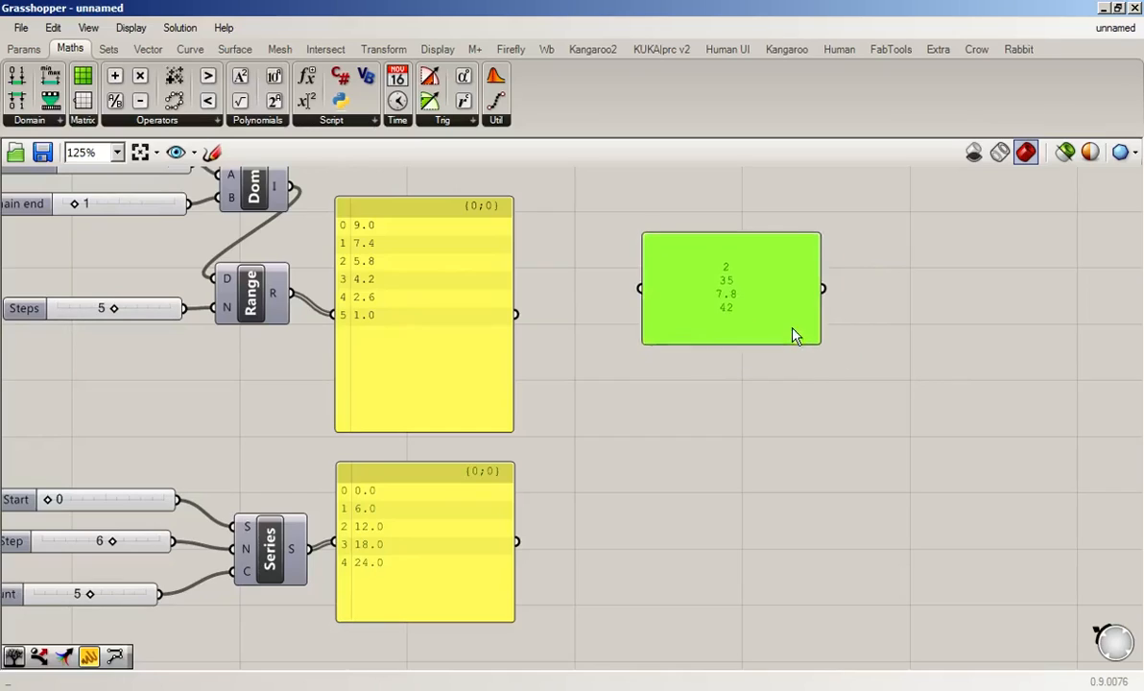
left_click(891, 355)
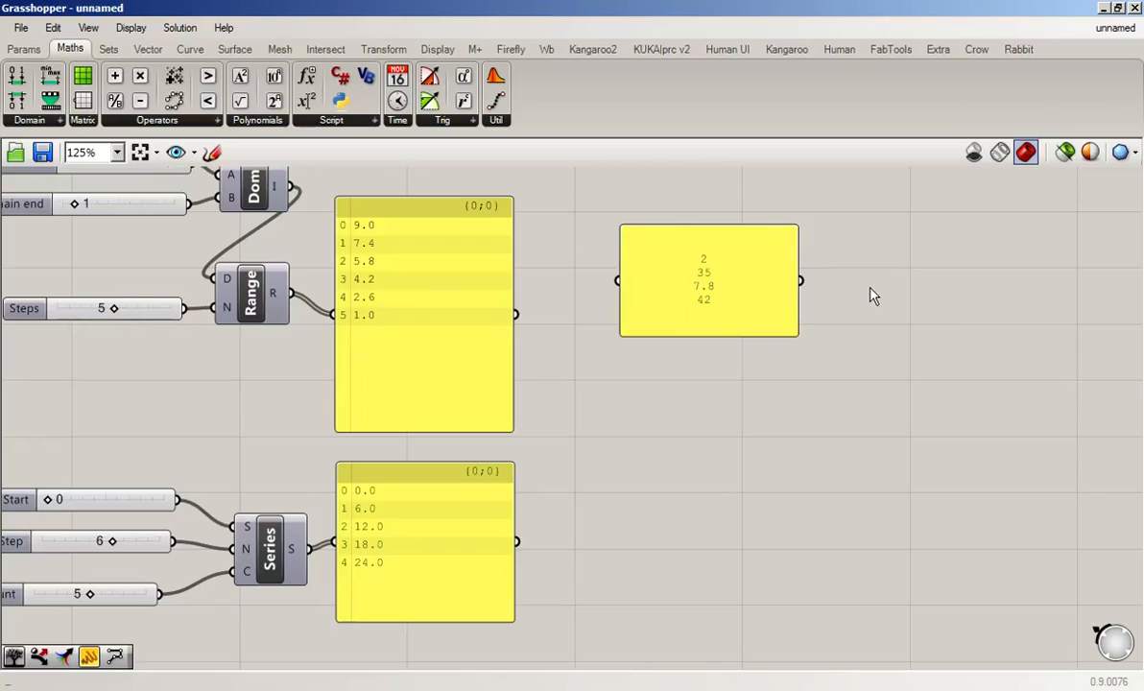
- Turn off Multiline Data for the manual number panel and position it beside the Range panel
right_click(730, 277)
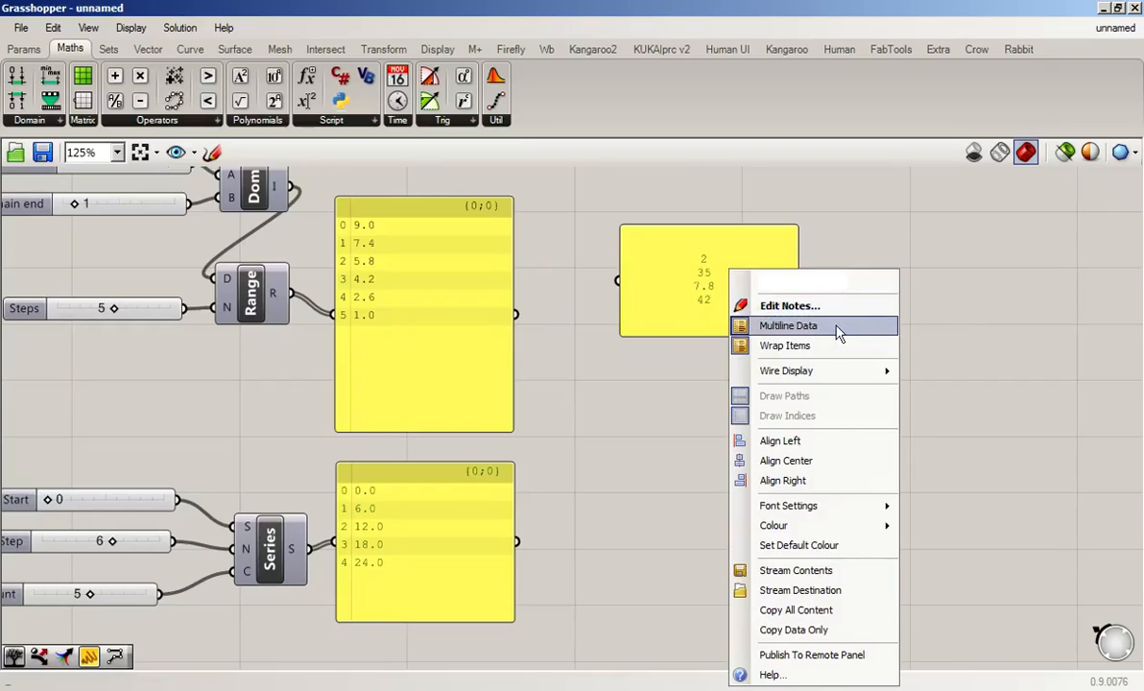
left_click(789, 326)
left_click_drag(752, 324, 718, 298)
left_click(855, 388)
left_click(819, 384)
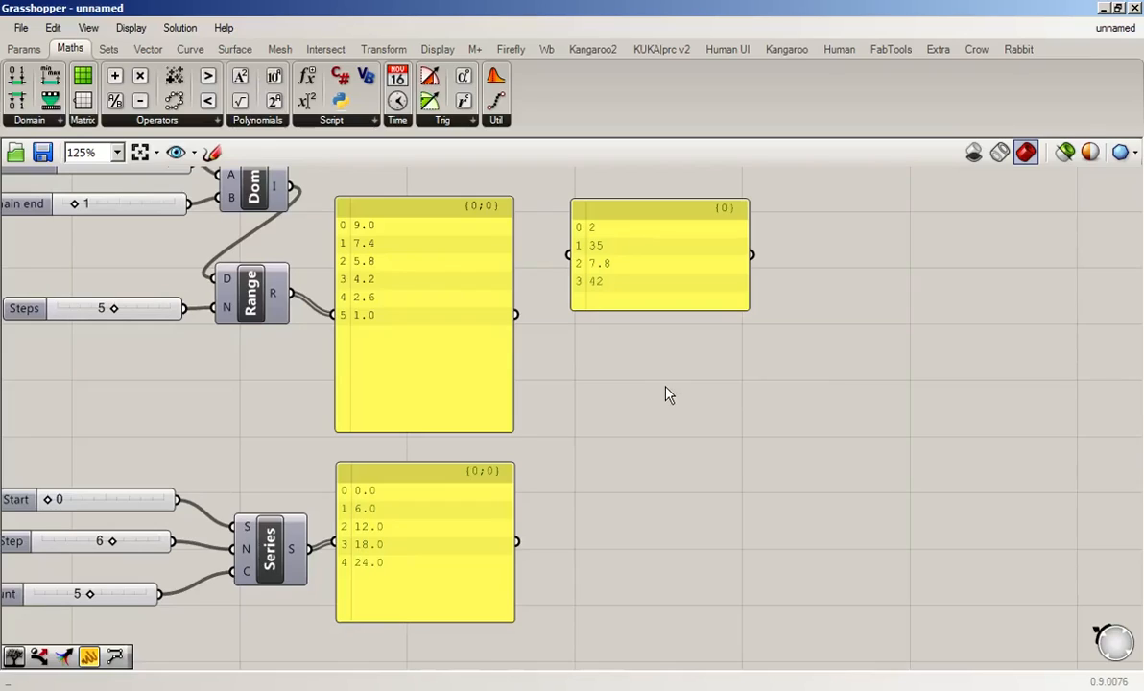
- Add a List Length component below the manual number panel and connect the Range panel's output to it
left_click(108, 49)
left_click(217, 121)
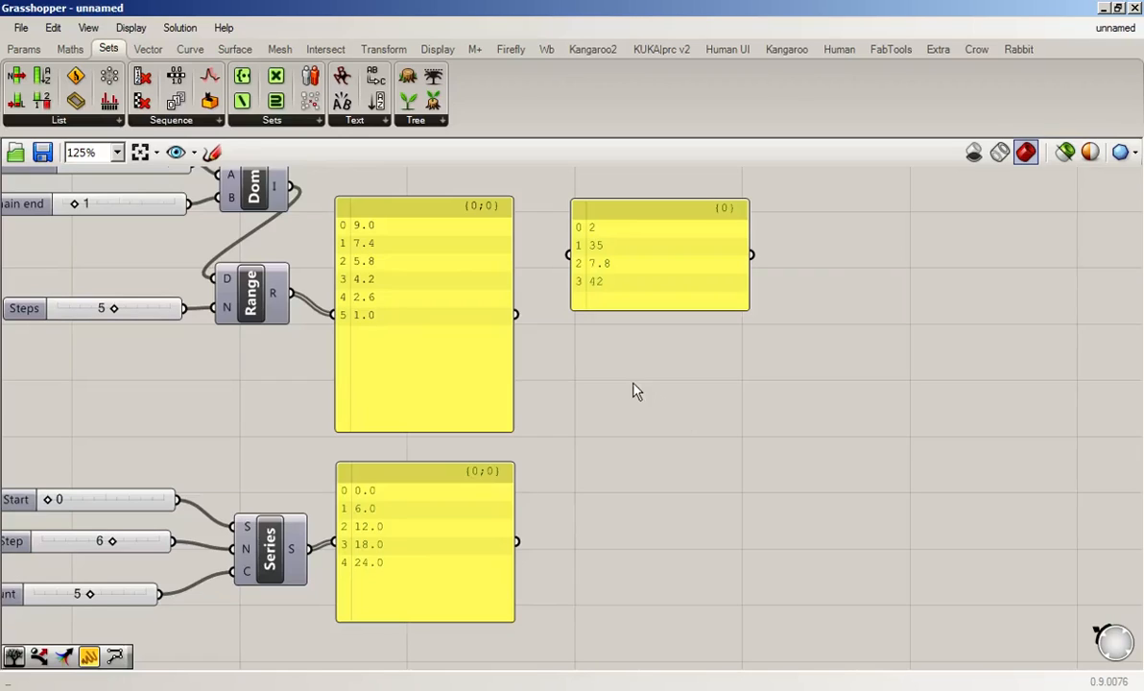
right_click_drag(633, 385, 685, 411)
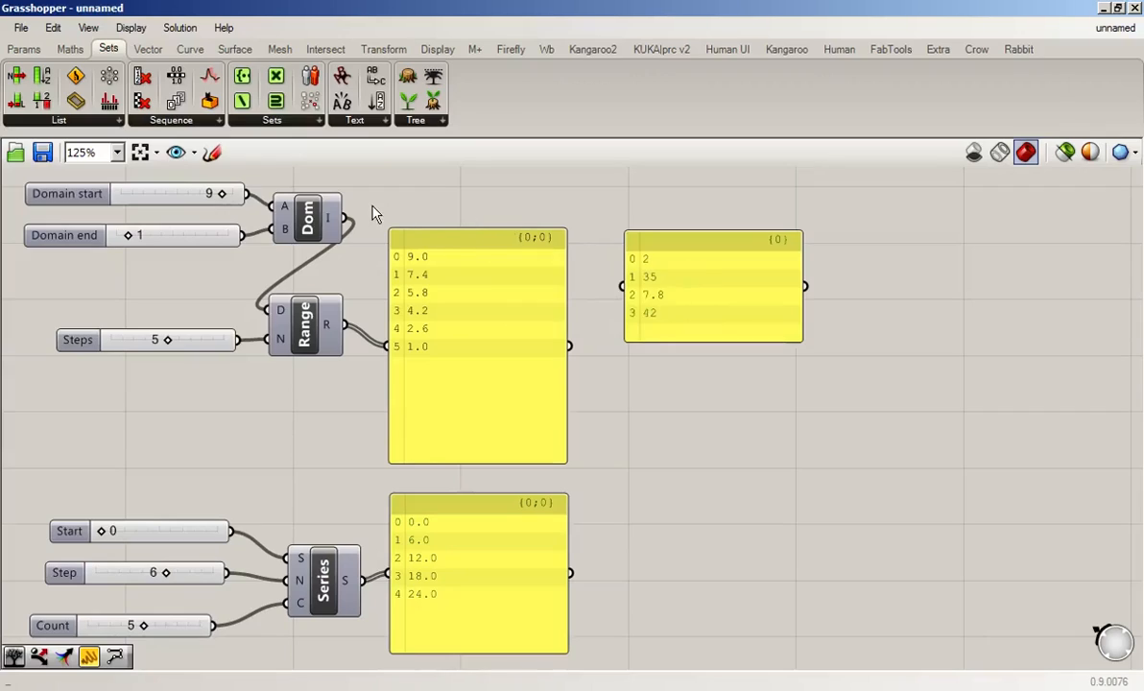
left_click(117, 121)
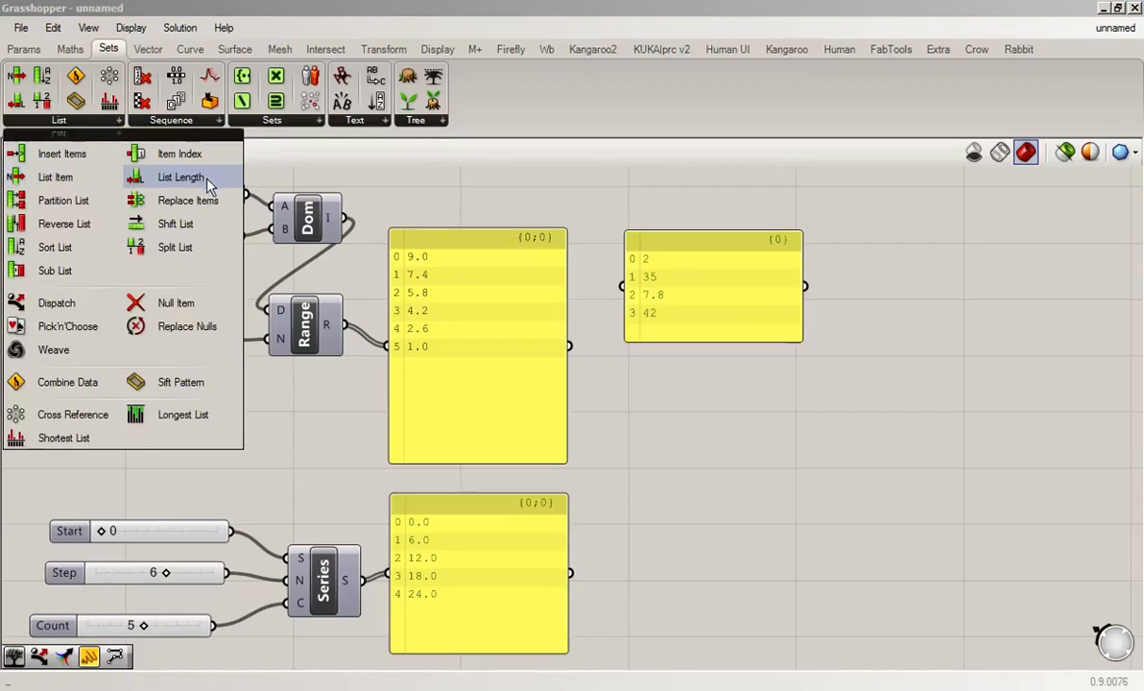
left_click_drag(201, 184, 743, 417)
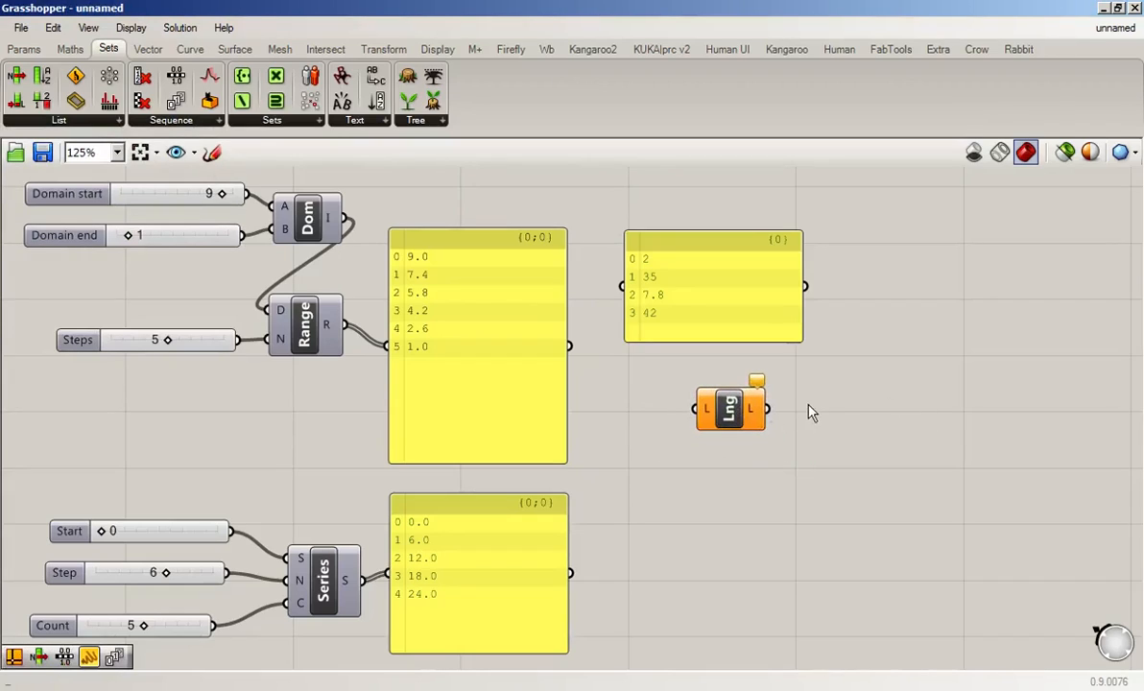
left_click_drag(571, 347, 695, 409)
- Add a panel beside the List Length component and connect the length output to it
double_click(867, 432)
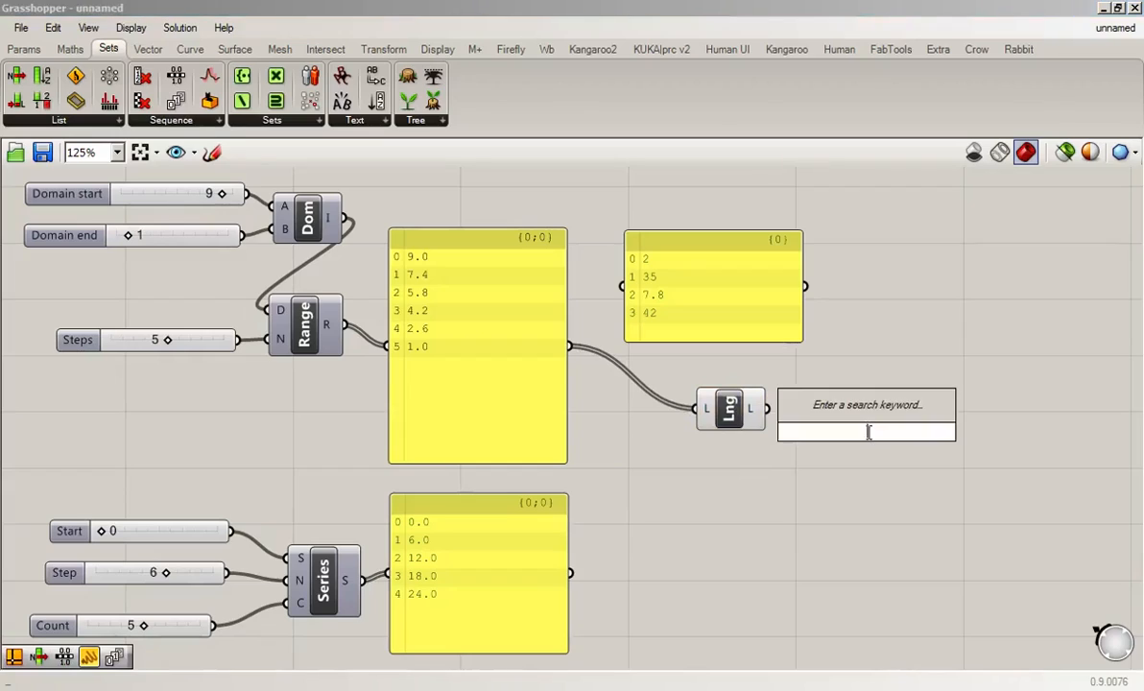
type("pan")
key("Return")
left_click_drag(868, 440, 935, 440)
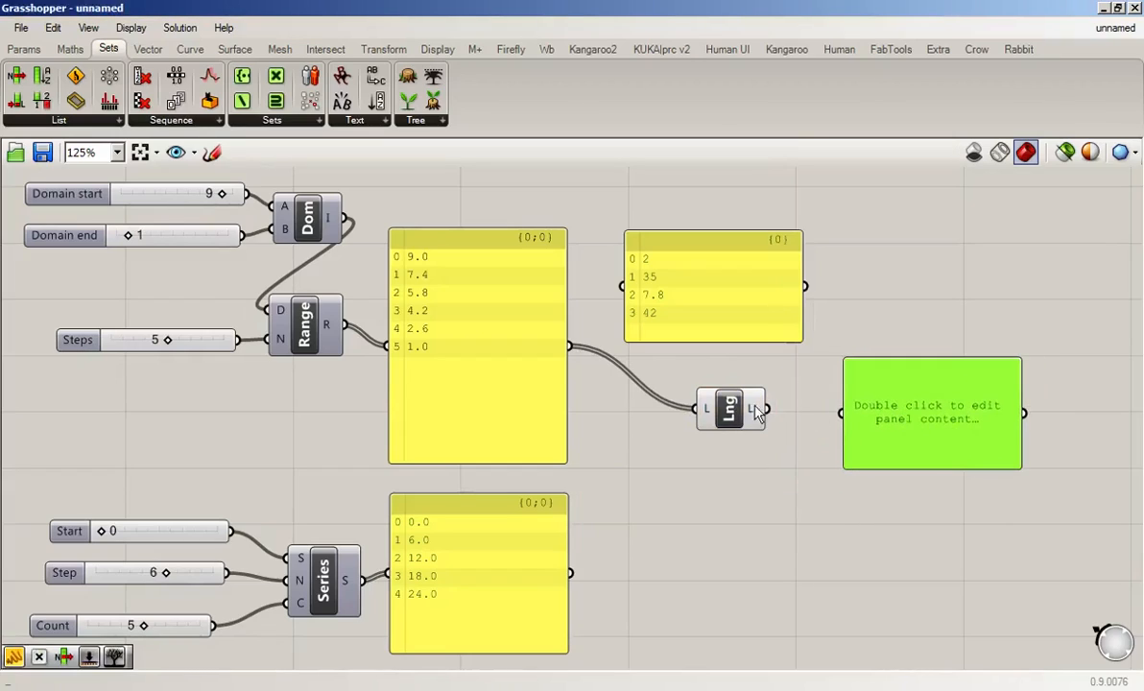
left_click_drag(768, 409, 843, 413)
left_click_drag(931, 437, 949, 404)
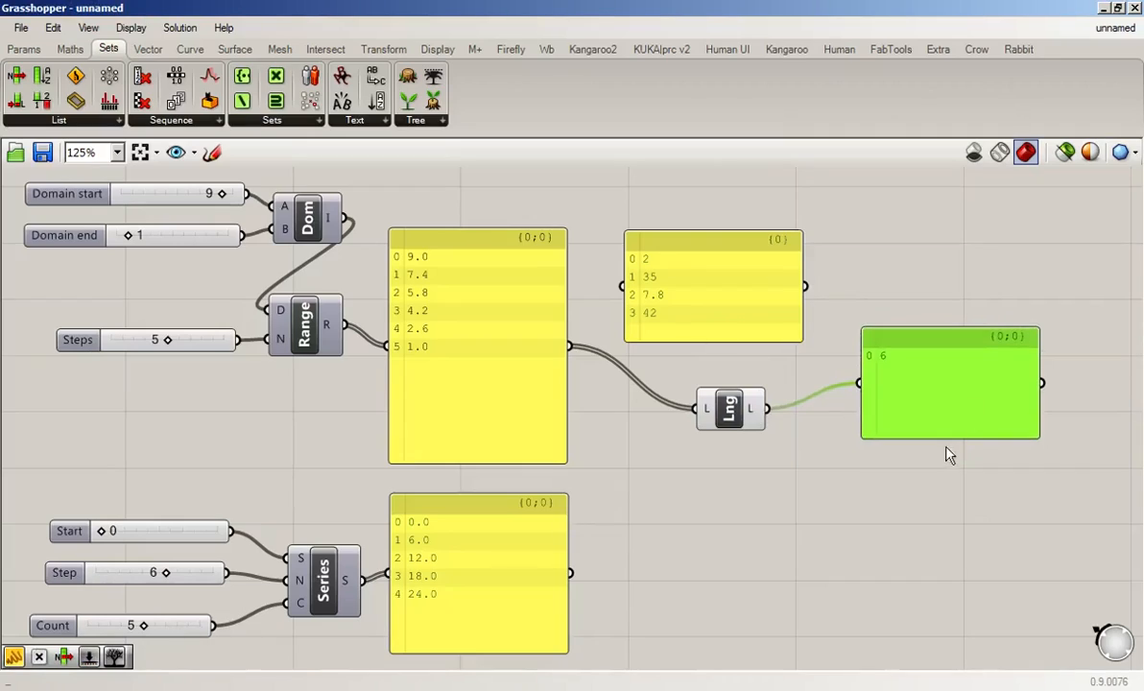
left_click(921, 475)
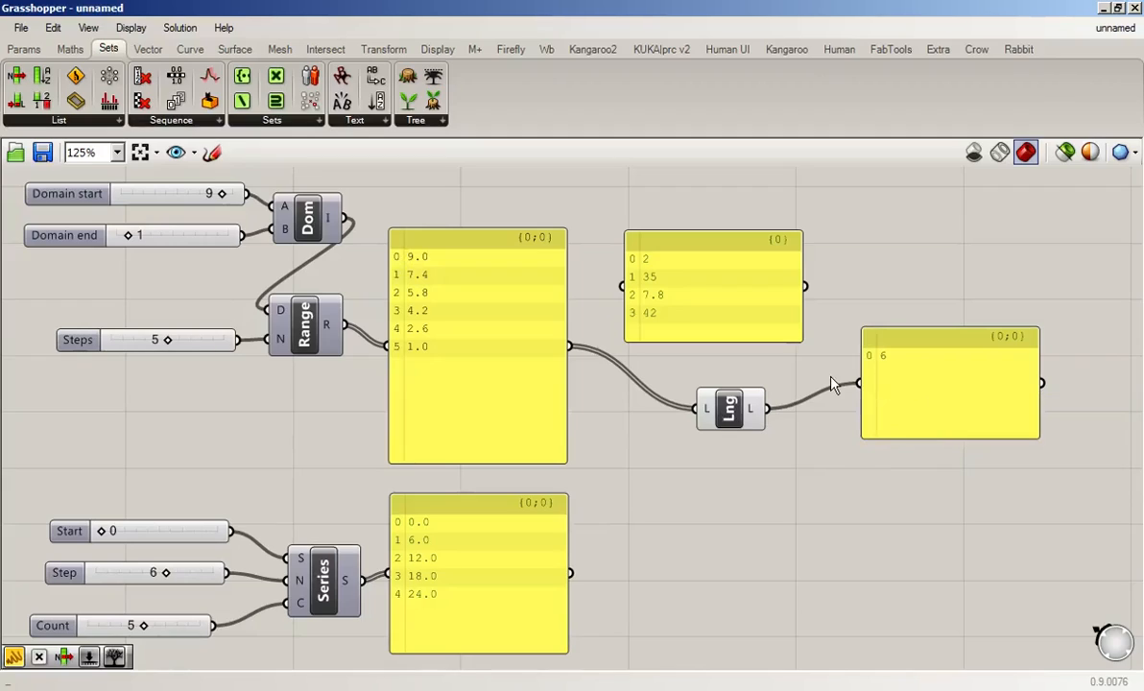
- Delete the List Length component together with its output panel
left_click(916, 419)
left_click(746, 419, "shift")
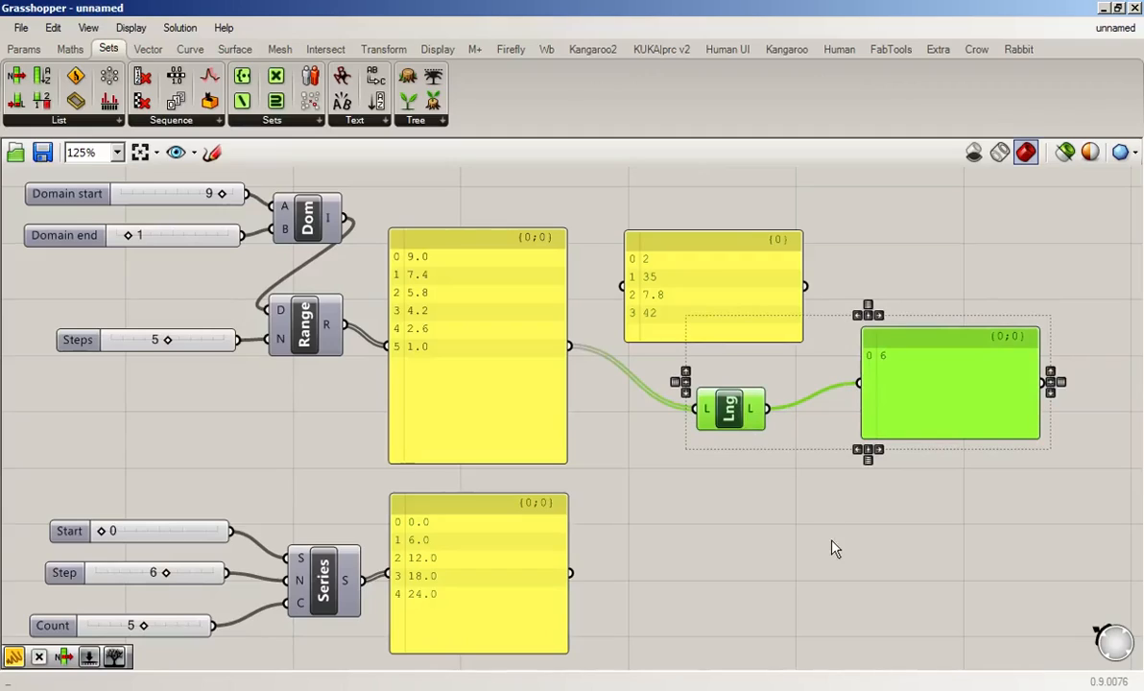
key("Delete")
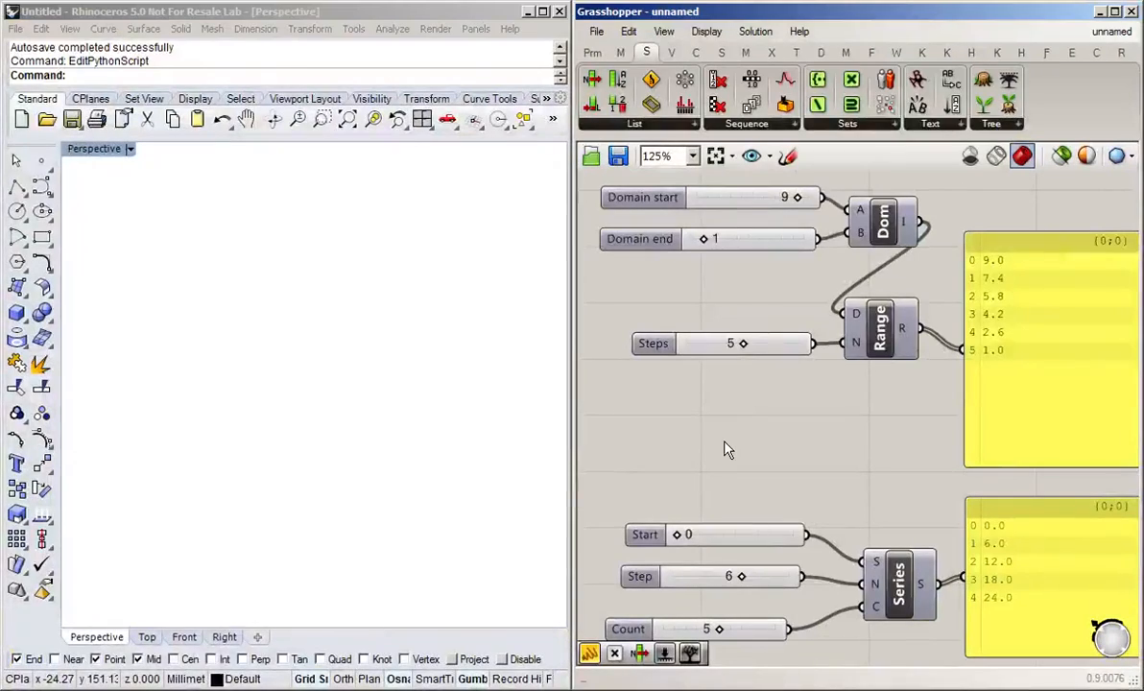
- Switch to Rhino and draw an S-shaped control point curve with four points in the Perspective viewport
left_click(276, 356)
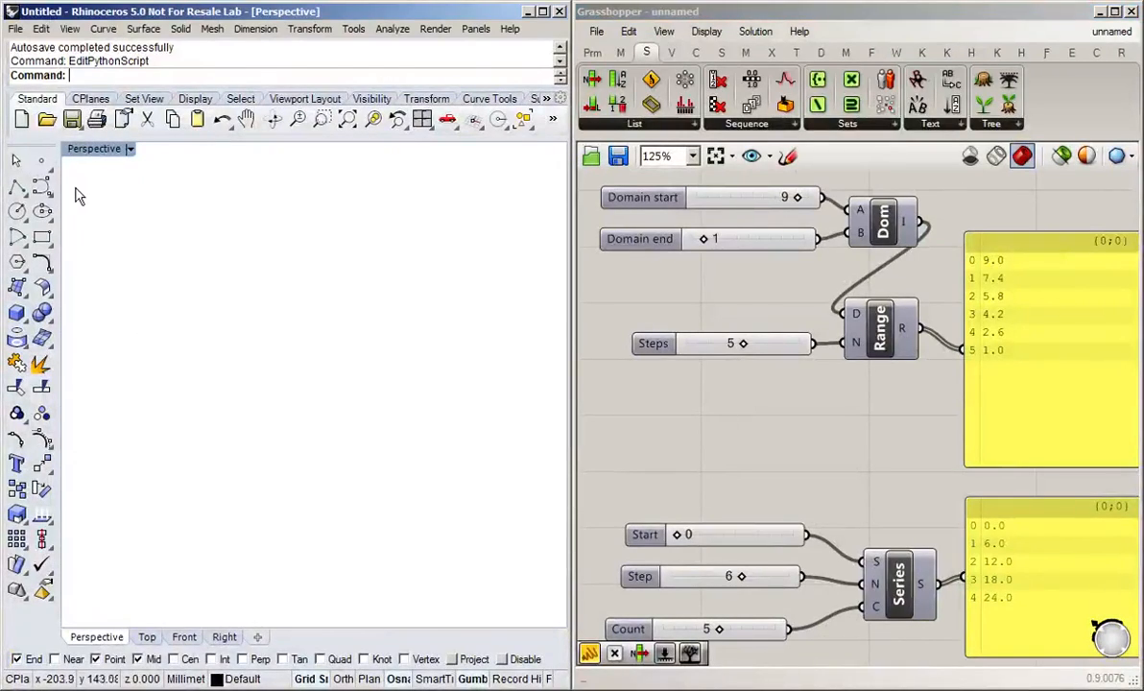
left_click(28, 177)
left_click(129, 462)
left_click(222, 339)
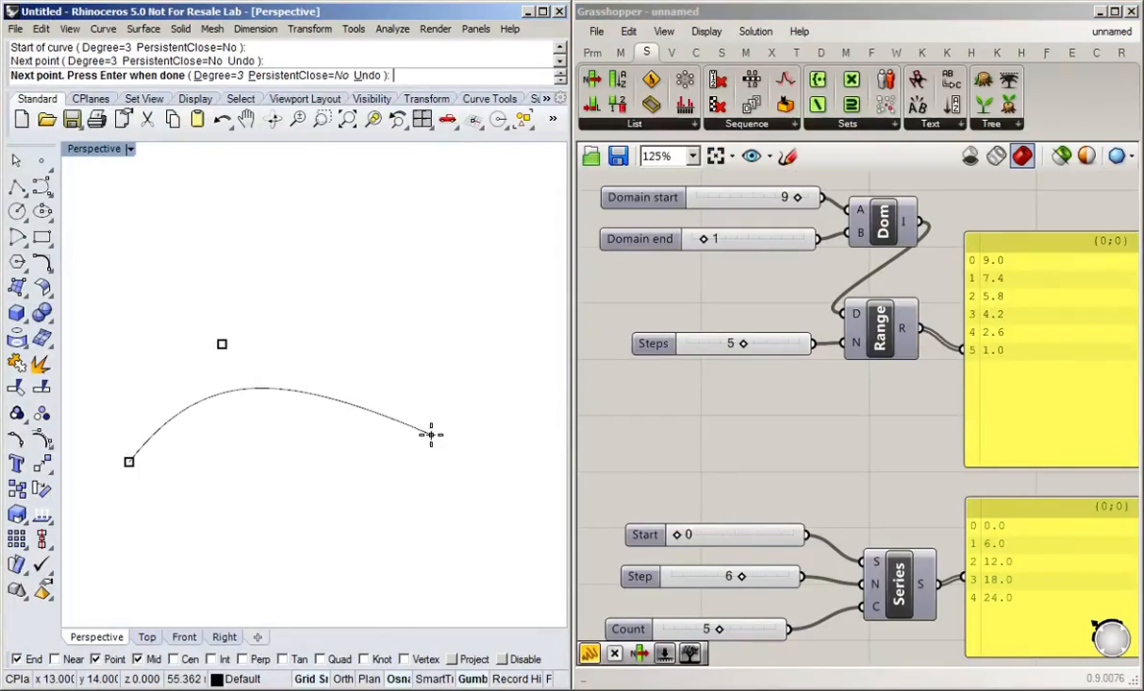
left_click(430, 434)
left_click(479, 334)
key("Return")
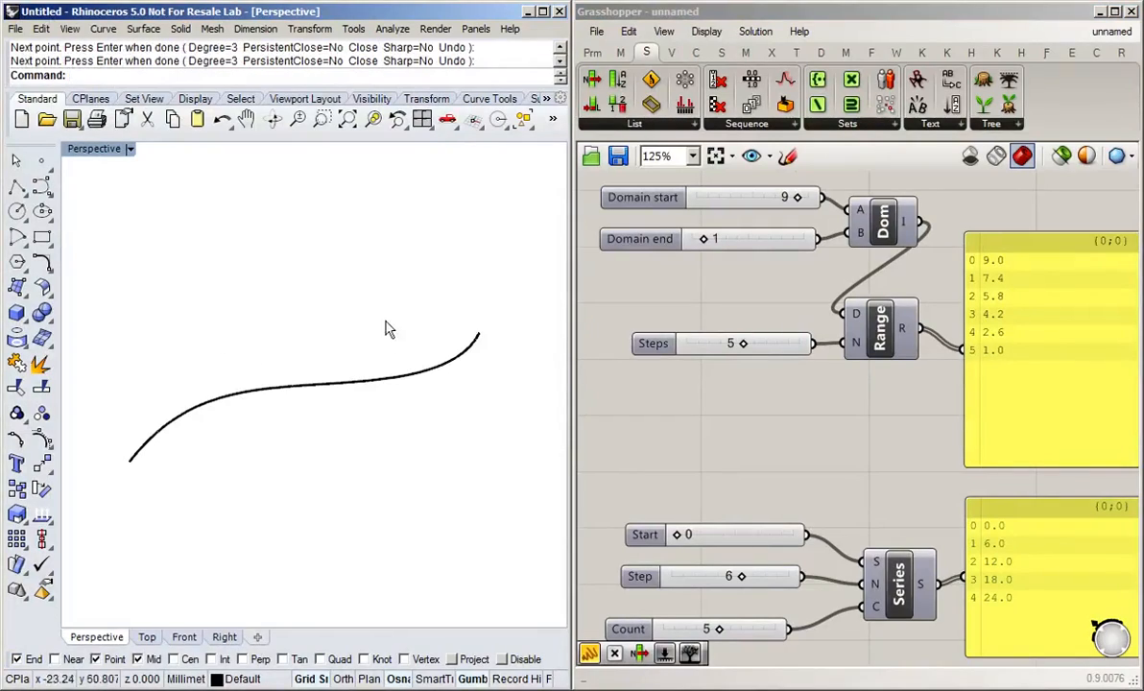
- Extrude the S-shaped curve upward into a wavy vertical surface with ExtrudeCrv
left_click(350, 382)
type("ExtrudeCrv")
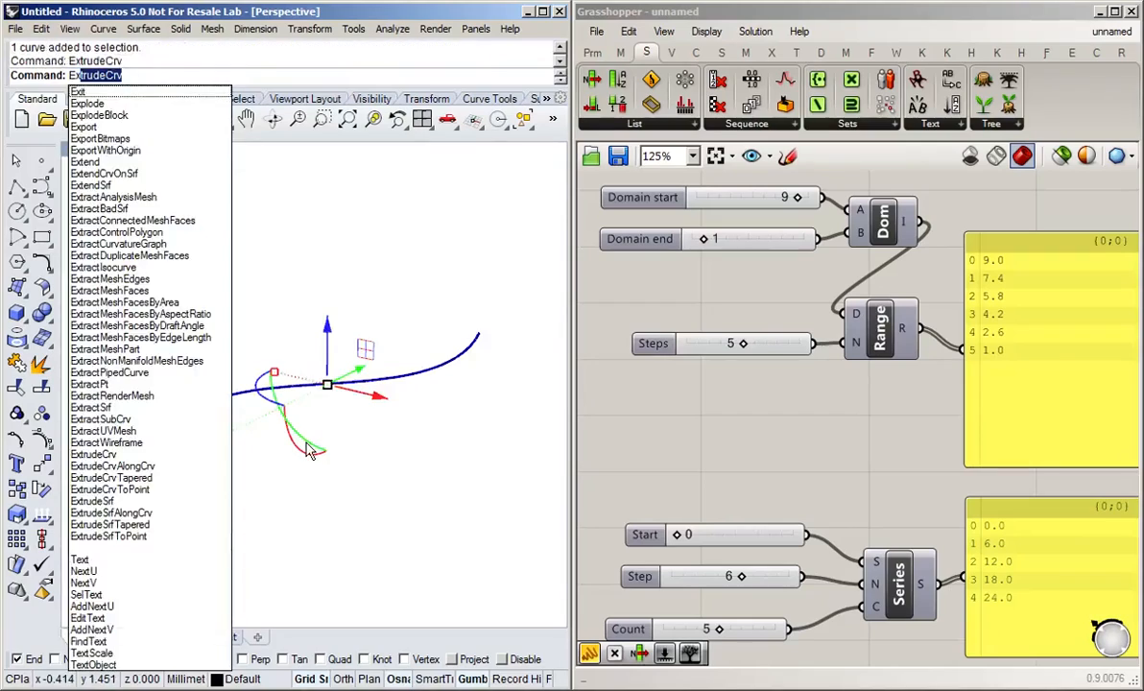
key("Return")
left_click(319, 186)
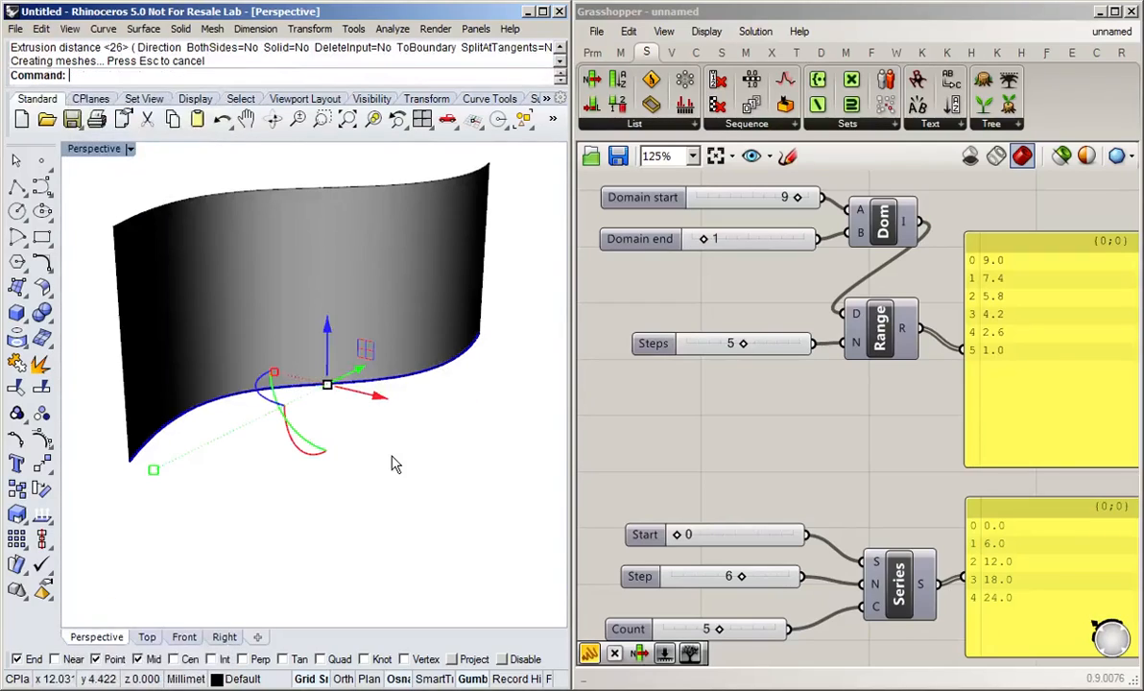
- Switch to Grasshopper and place a Deconstruct Brep component on an empty area of the canvas
left_click(685, 466)
scroll(794, 428, "down", 2)
right_click_drag(799, 468, 723, 192)
right_click_drag(800, 537, 820, 348)
double_click(783, 361)
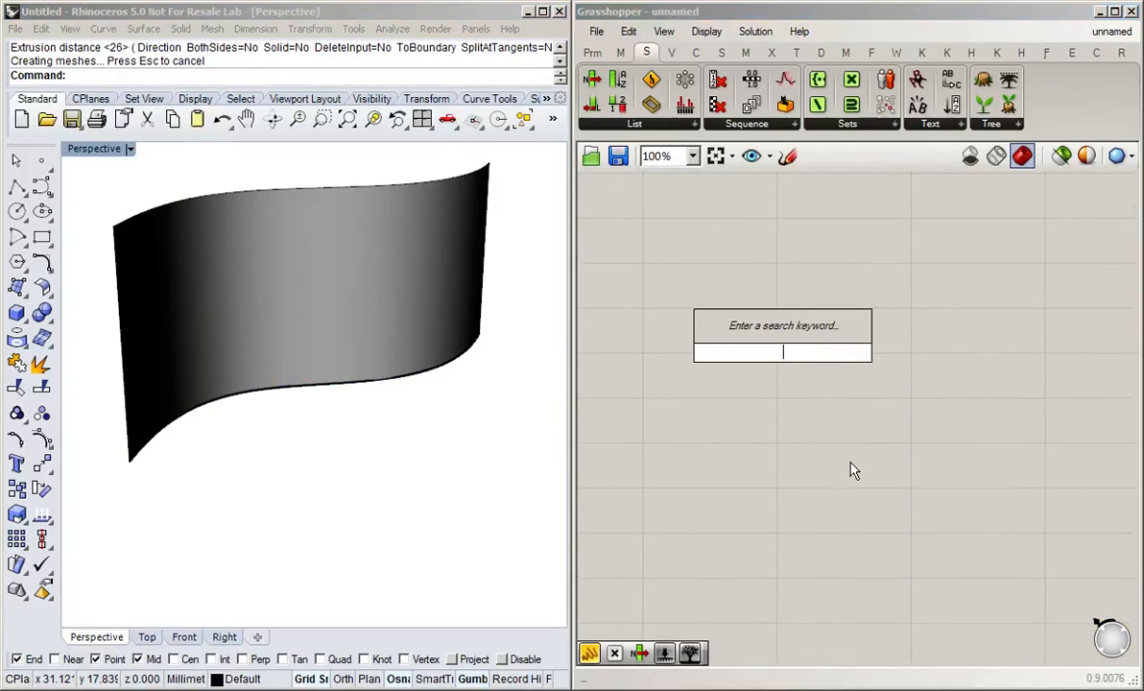
type("deconn")
key("BackSpace")
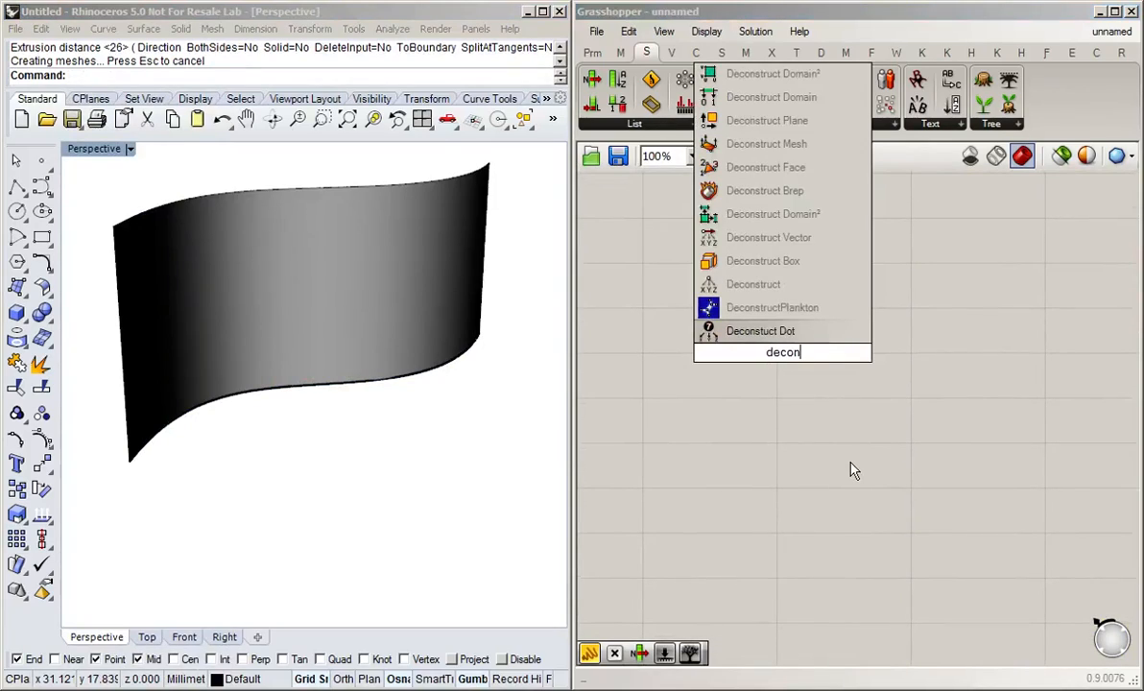
type("b")
key("Return")
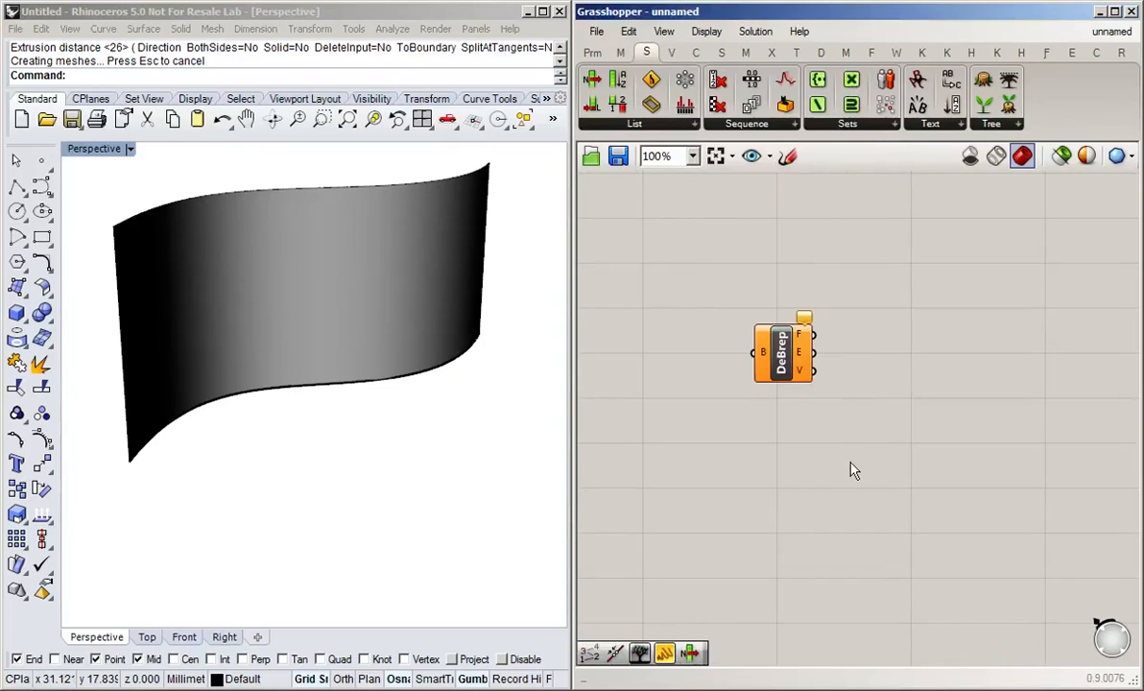
left_click_drag(778, 350, 891, 343)
- Add a Geometry parameter before Deconstruct Brep and reference the extruded Rhino surface in it
double_click(712, 316)
type("geom")
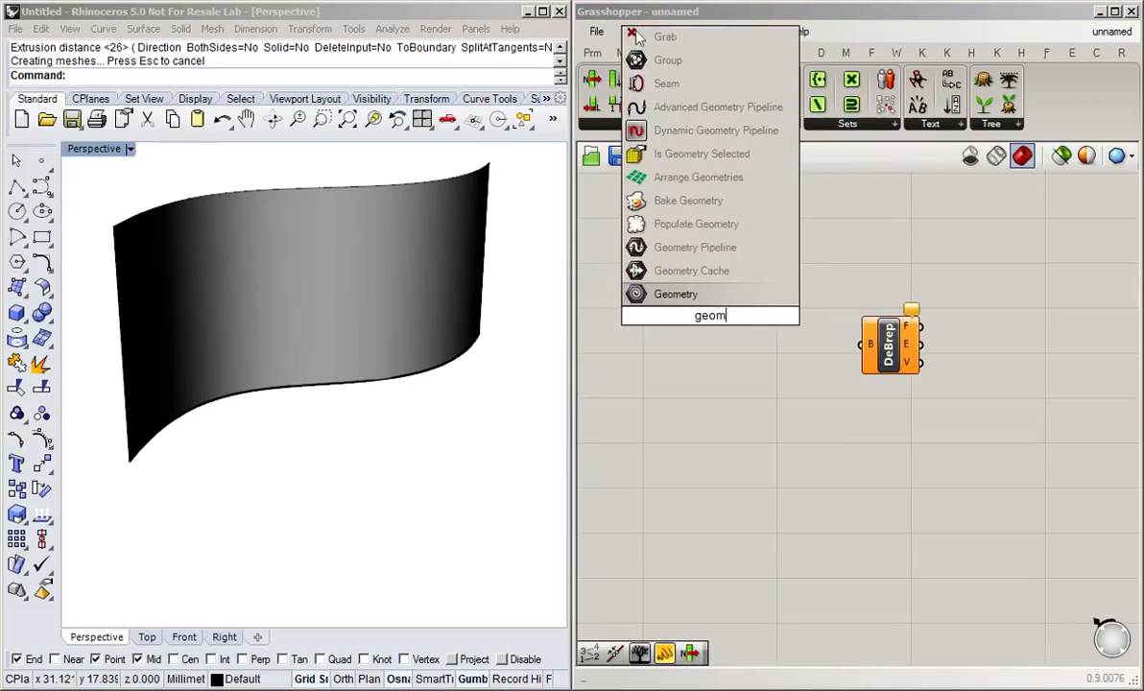
key("Return")
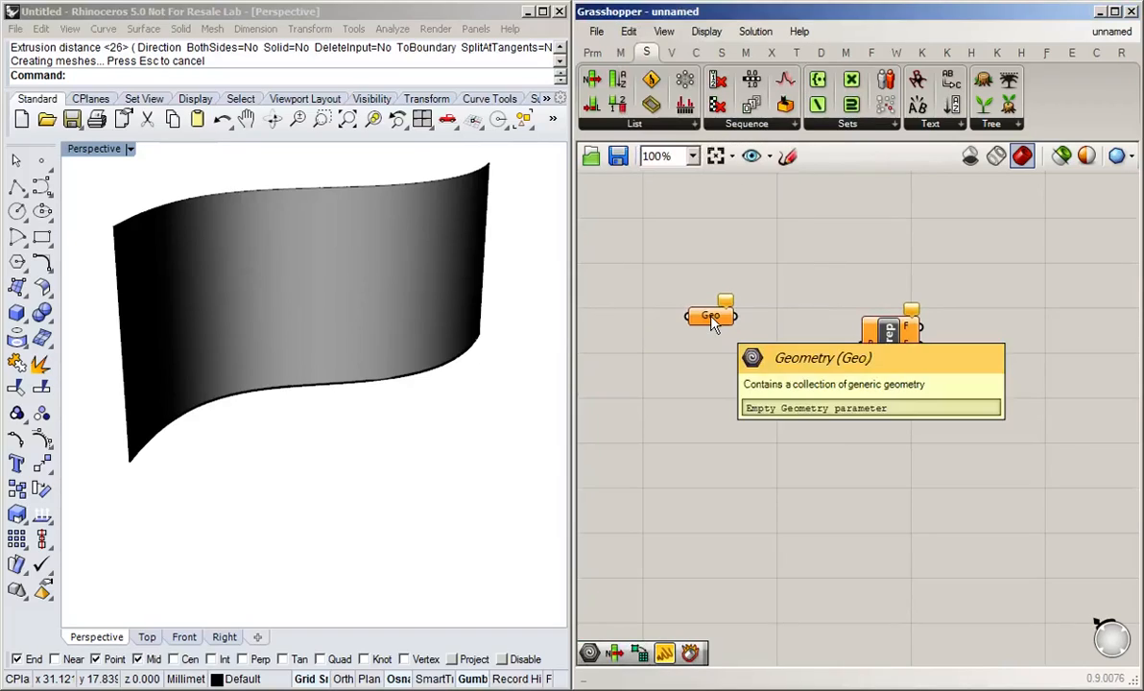
left_click_drag(712, 324, 724, 350)
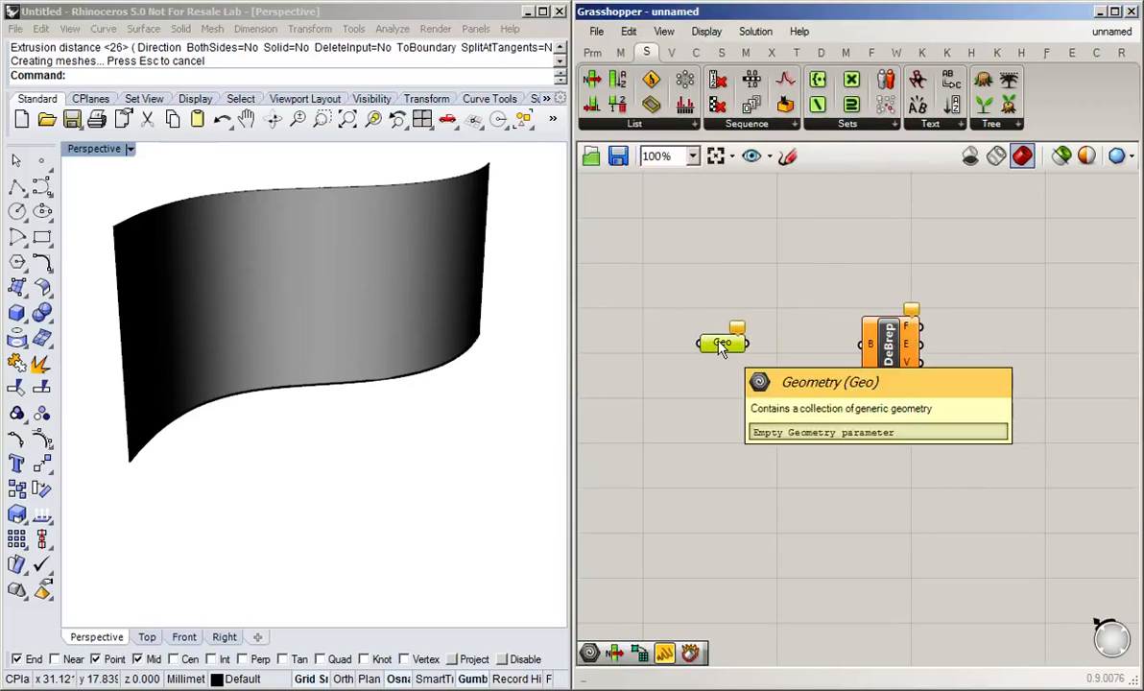
right_click(722, 348)
left_click(792, 526)
left_click(355, 270)
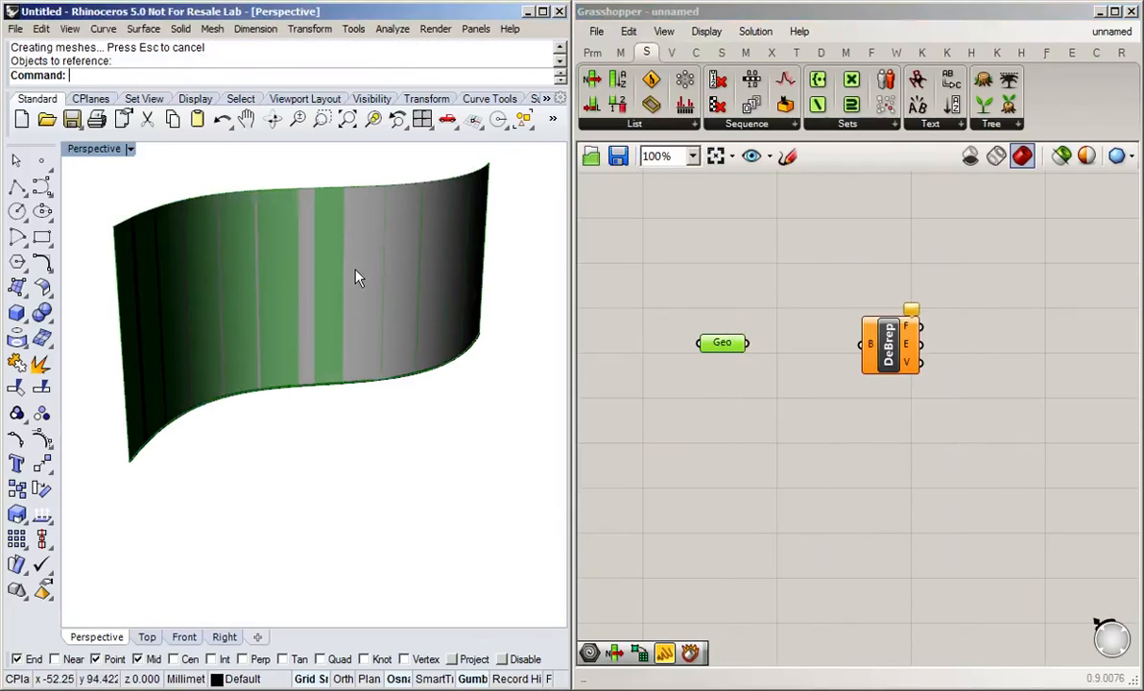
left_click(822, 458)
- Hide the original extruded surface in Rhino
left_click(439, 269)
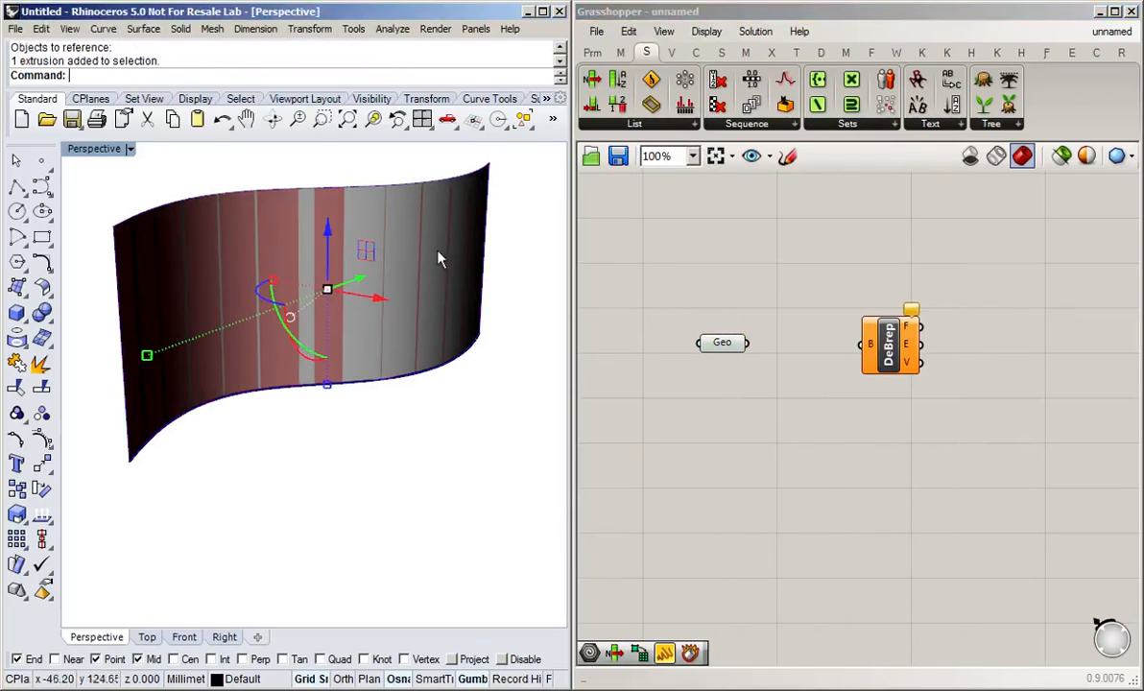
middle_click(549, 136)
mouse_move(588, 144)
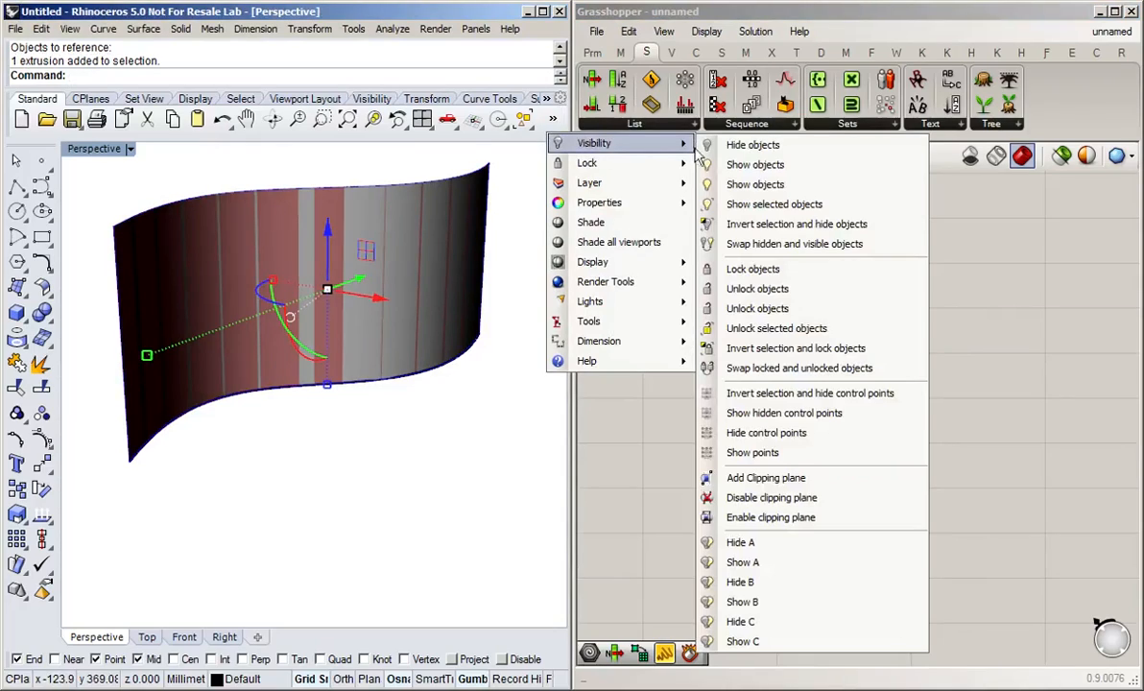
left_click(734, 145)
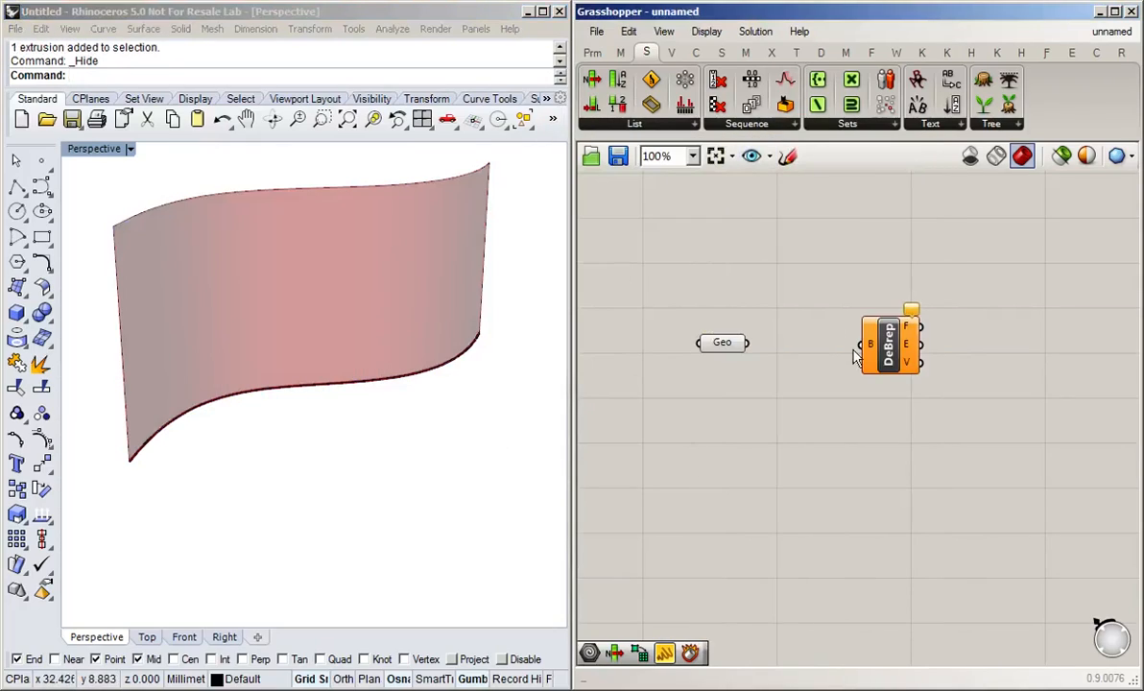
left_click(721, 347)
left_click(685, 325)
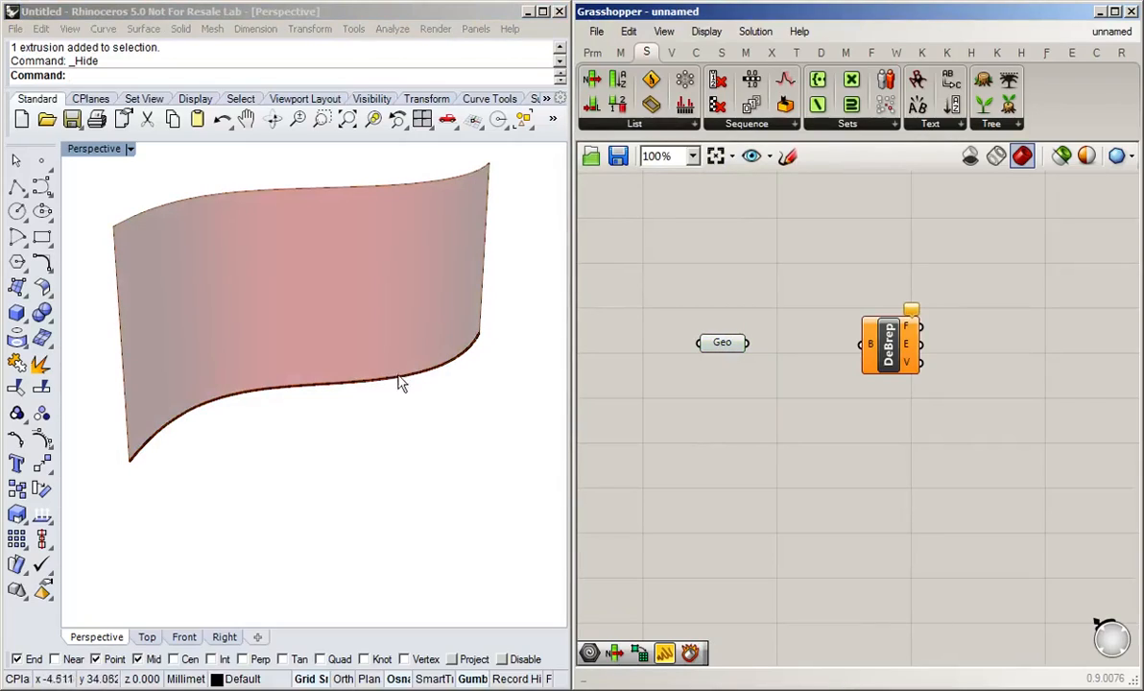
- Hide the base curve along the surface's lower edge in Rhino
left_click(397, 381)
left_click(554, 119)
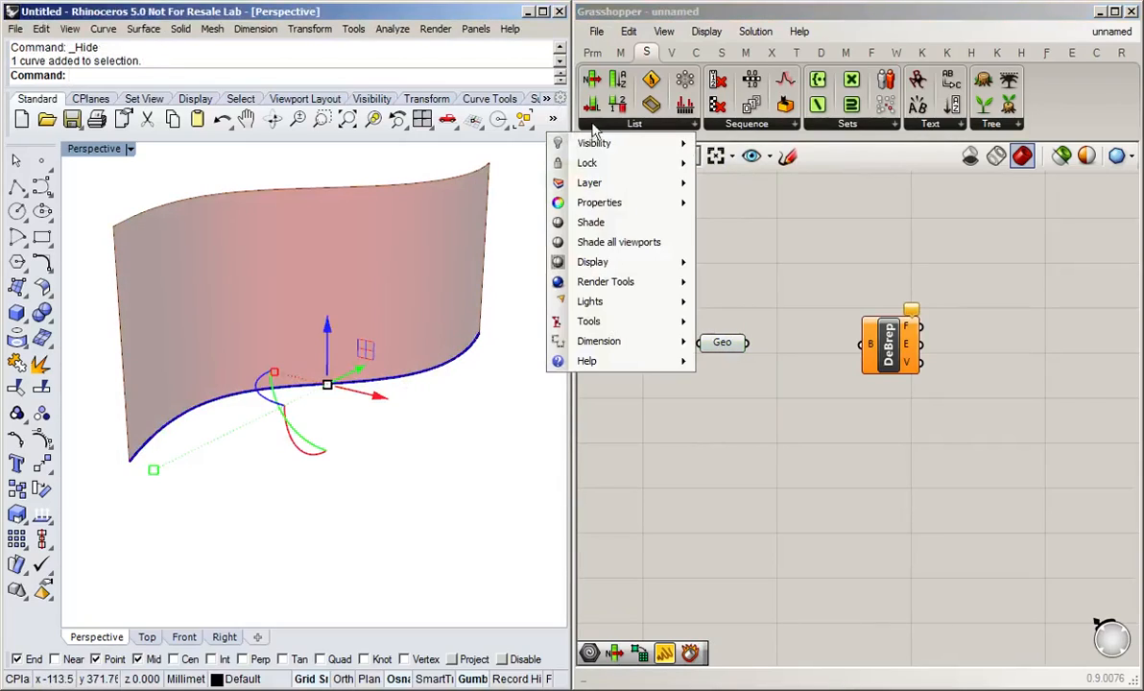
mouse_move(592, 143)
left_click(739, 146)
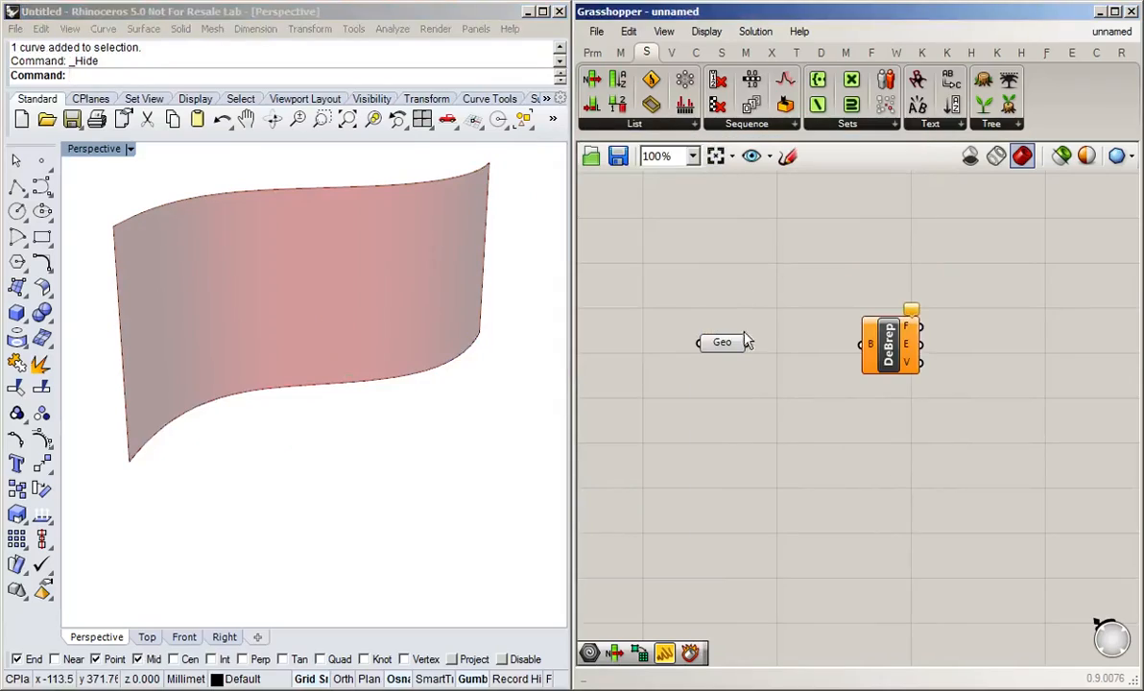
- Connect the Geometry parameter's output to the B input of Deconstruct Brep
left_click_drag(748, 343, 845, 358)
left_click(810, 395)
scroll(709, 365, "up", 2)
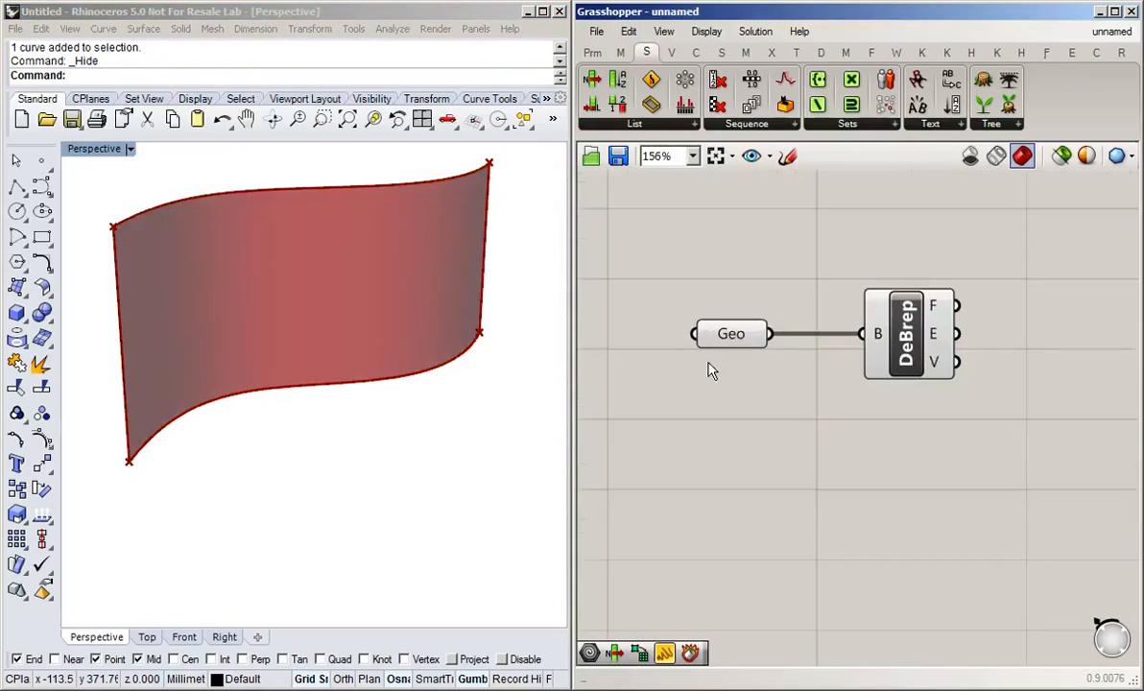
right_click_drag(798, 417, 715, 441)
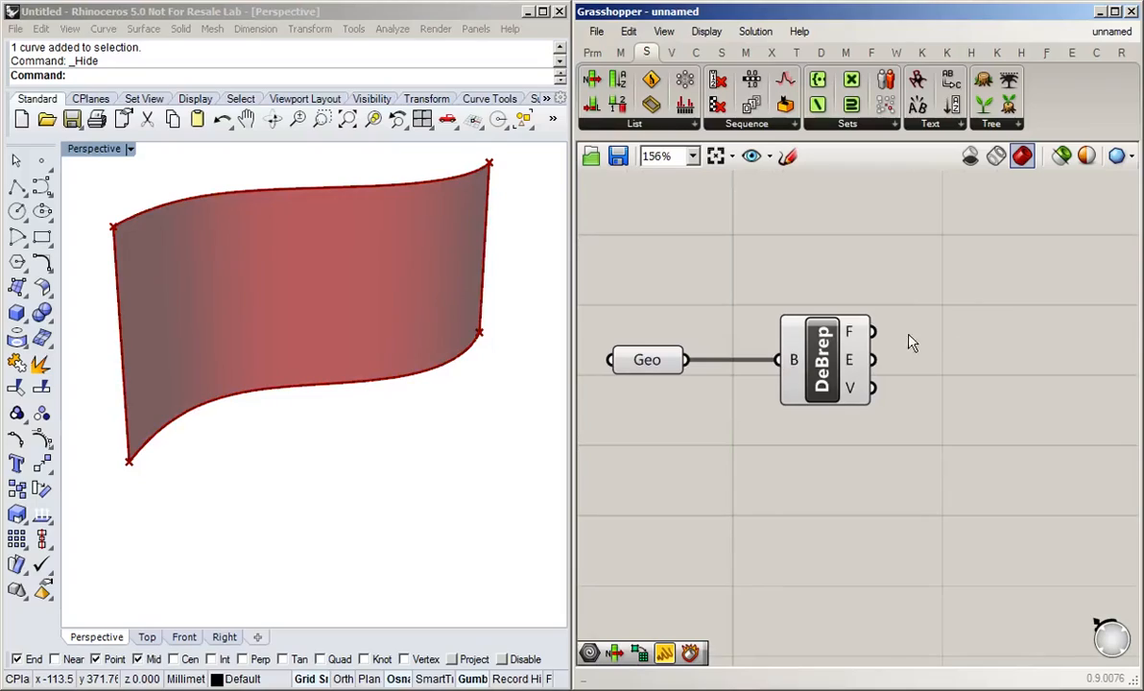
- Add a second Geometry parameter on the output side of Deconstruct Brep
double_click(949, 328)
type("geom")
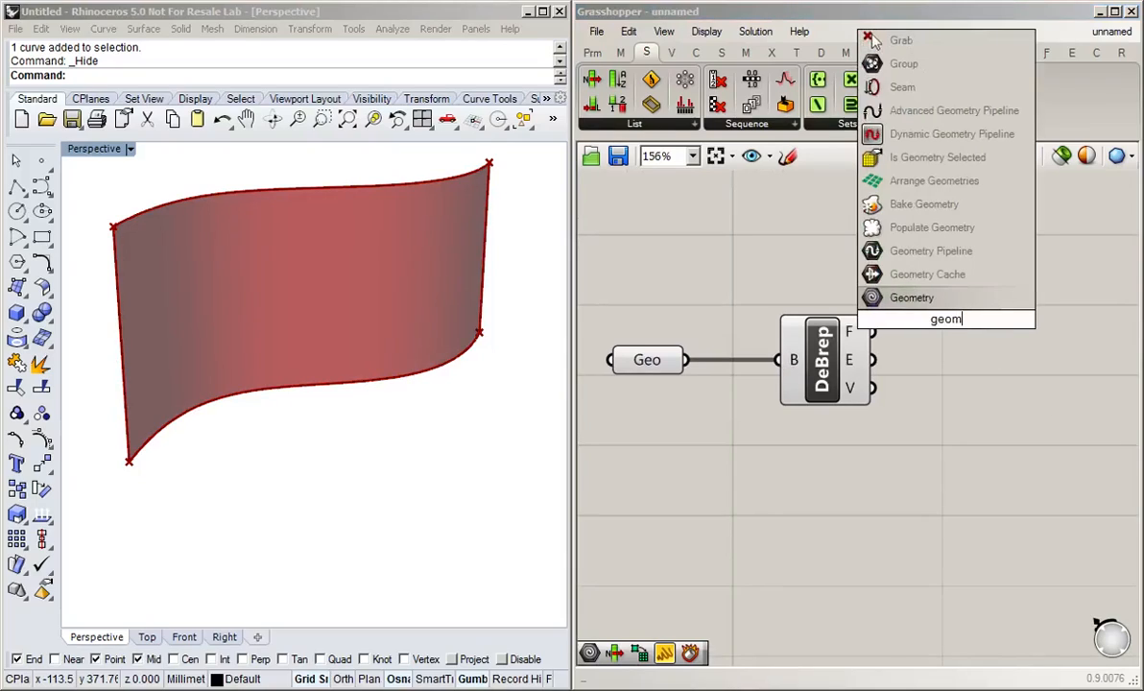
key("Return")
left_click_drag(951, 328, 997, 373)
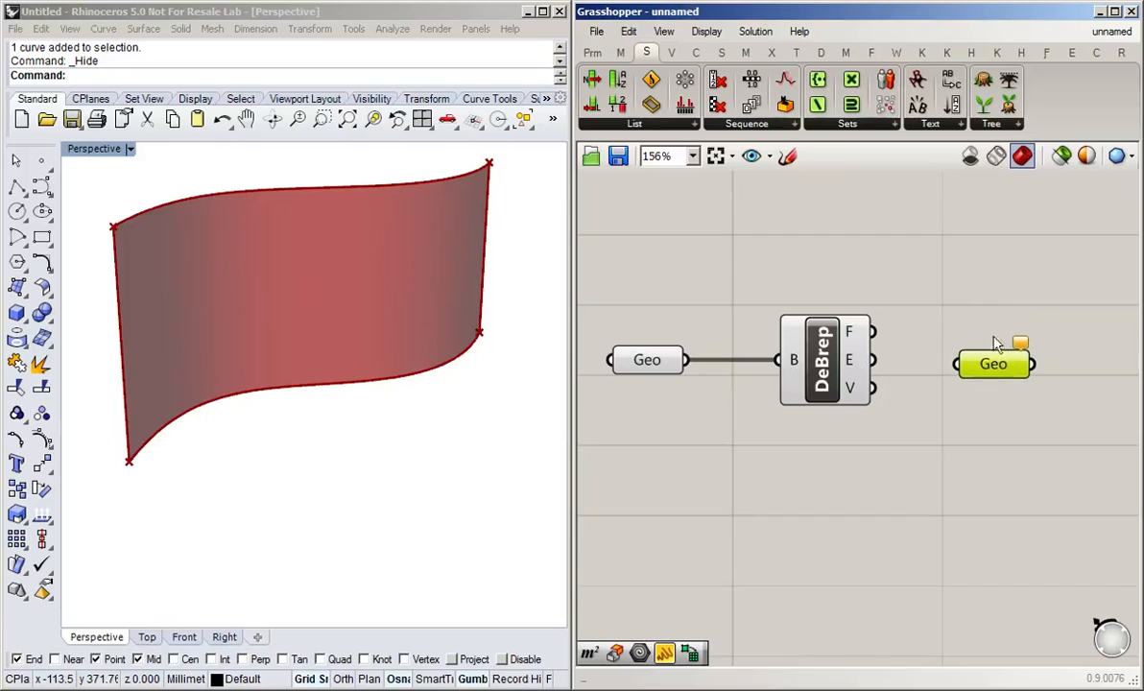
- Turn off the preview of the first Geometry parameter and the Deconstruct Brep component
left_click(886, 284)
left_click(818, 353)
left_click(658, 363, "shift")
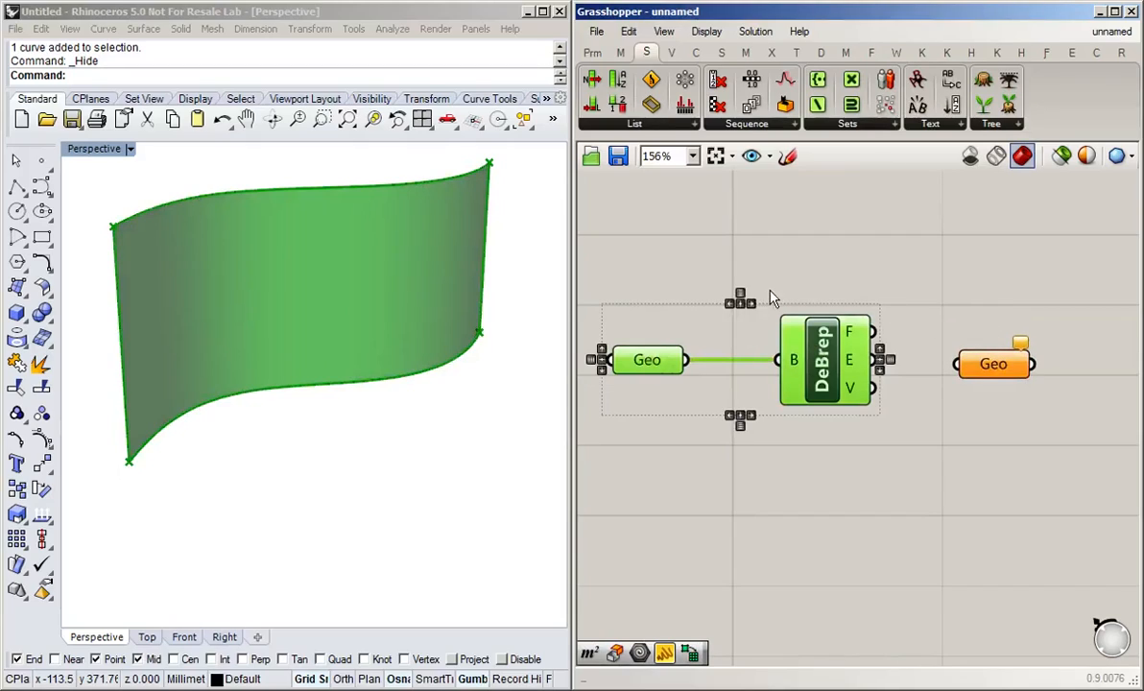
middle_click(770, 293)
left_click(827, 237)
left_click(907, 360)
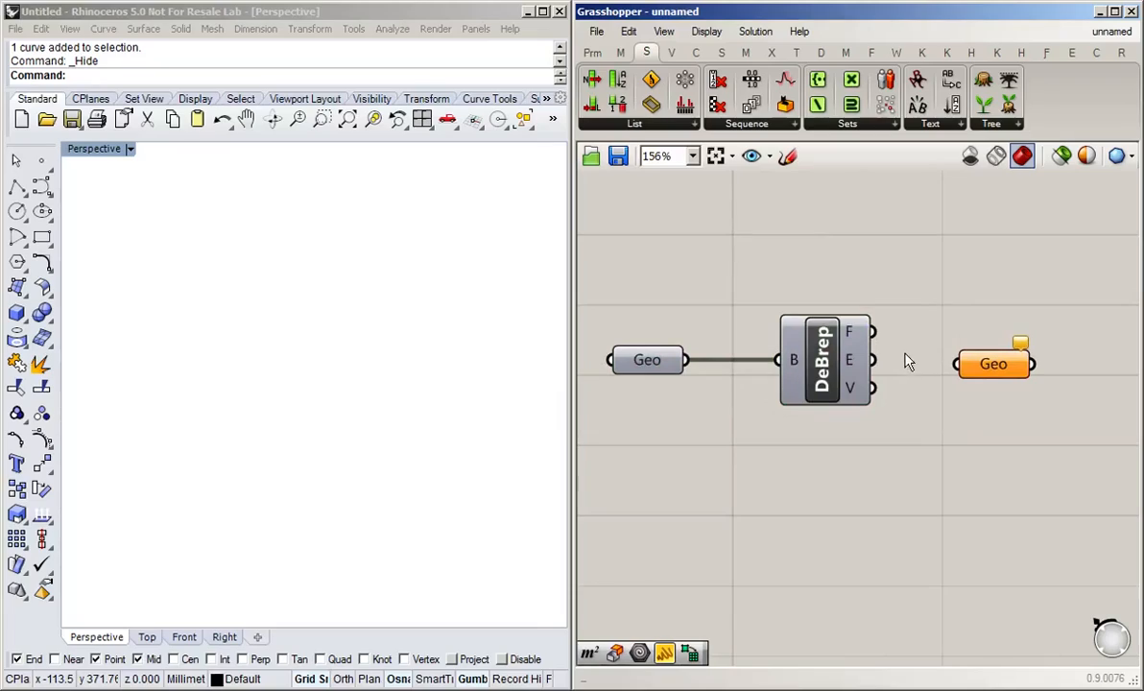
- Preview the Deconstruct Brep outputs one after another through the second Geometry parameter, ending with the edges output connected
left_click_drag(991, 364, 978, 332)
left_click_drag(873, 331, 939, 332)
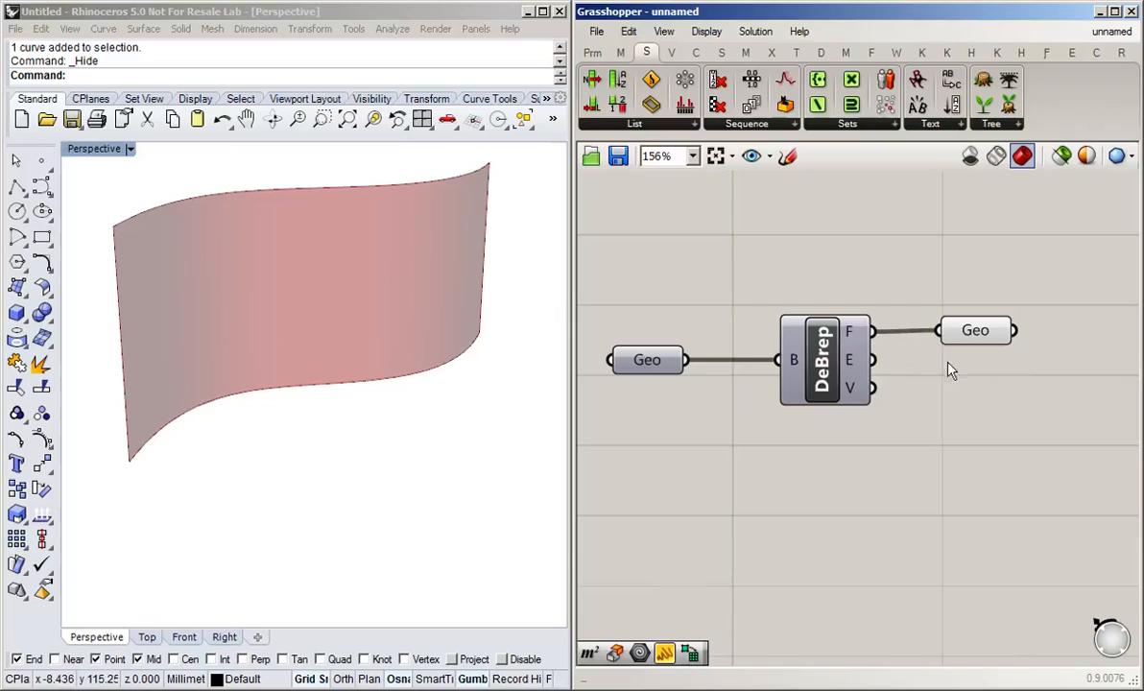
left_click_drag(873, 360, 939, 332)
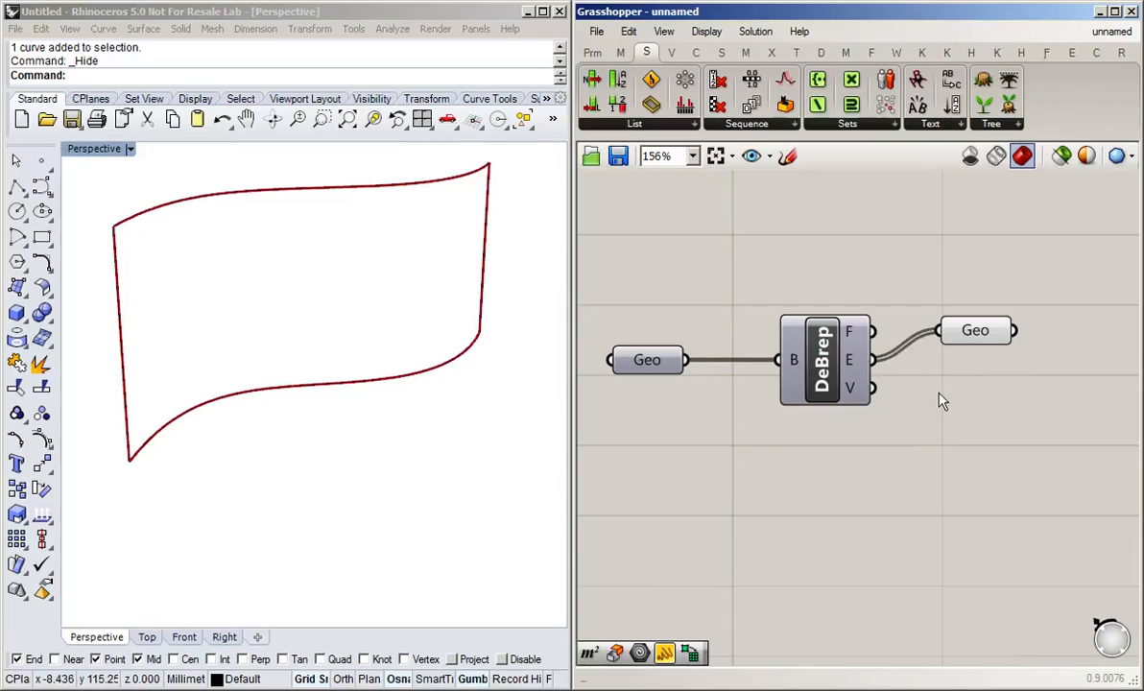
left_click_drag(872, 388, 991, 357)
left_click_drag(873, 360, 950, 355)
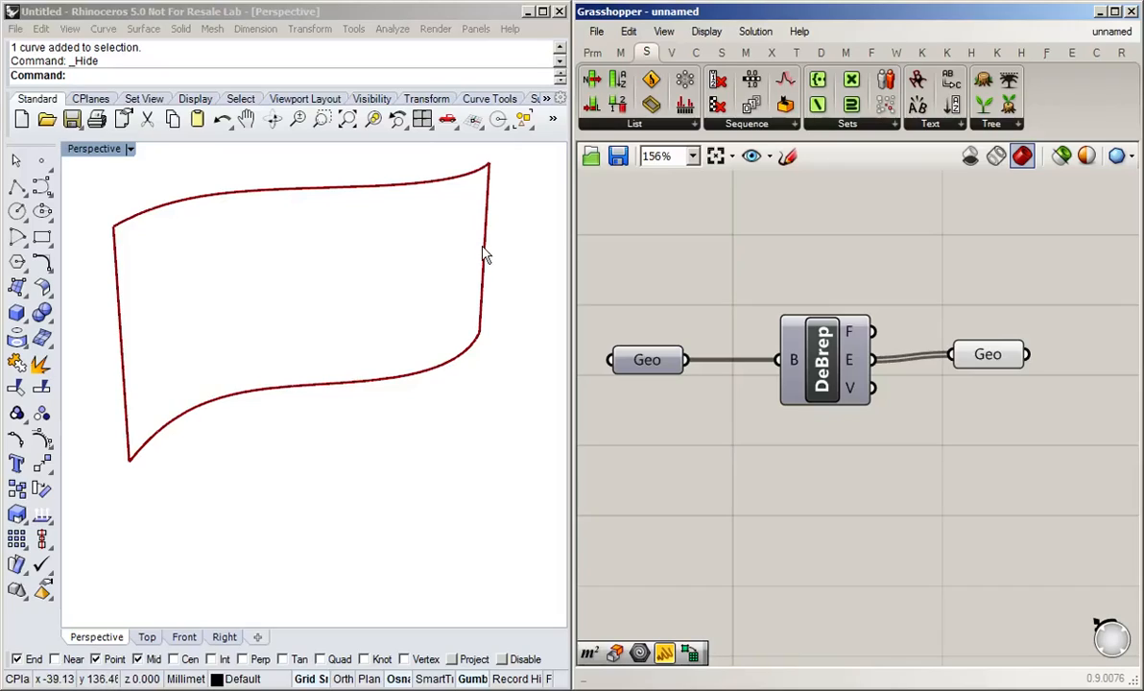
- Add a panel, connect the Deconstruct Brep edges output to it and place it above the second Geometry parameter
right_click_drag(965, 313, 862, 348)
double_click(983, 326)
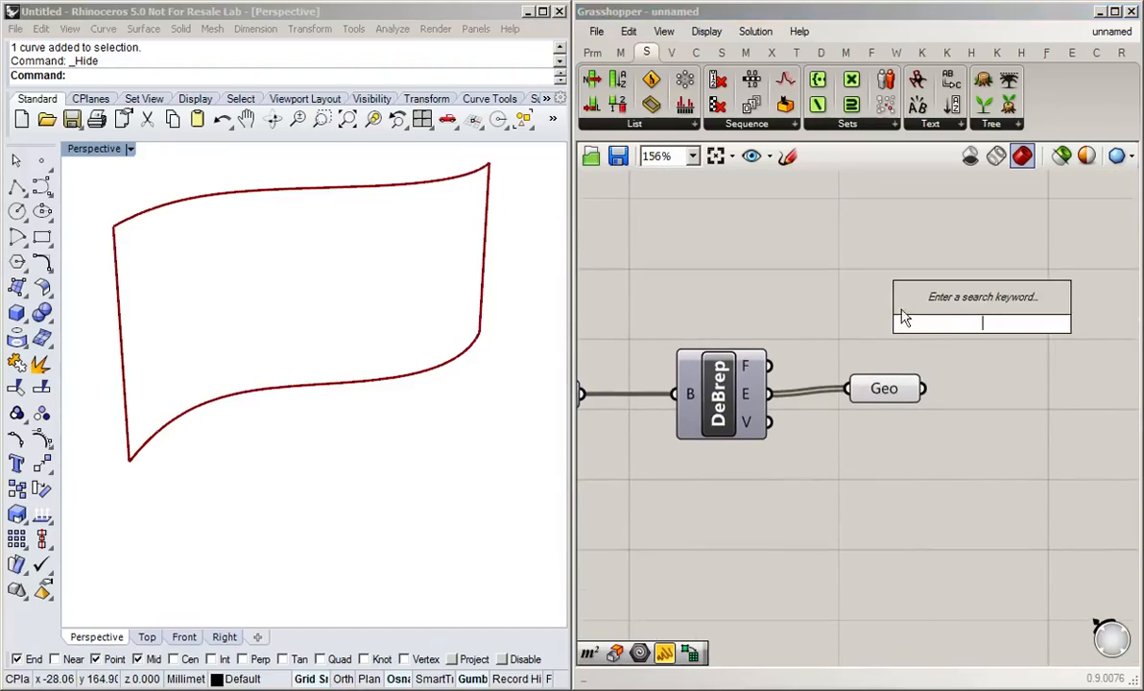
type("pan")
key("Return")
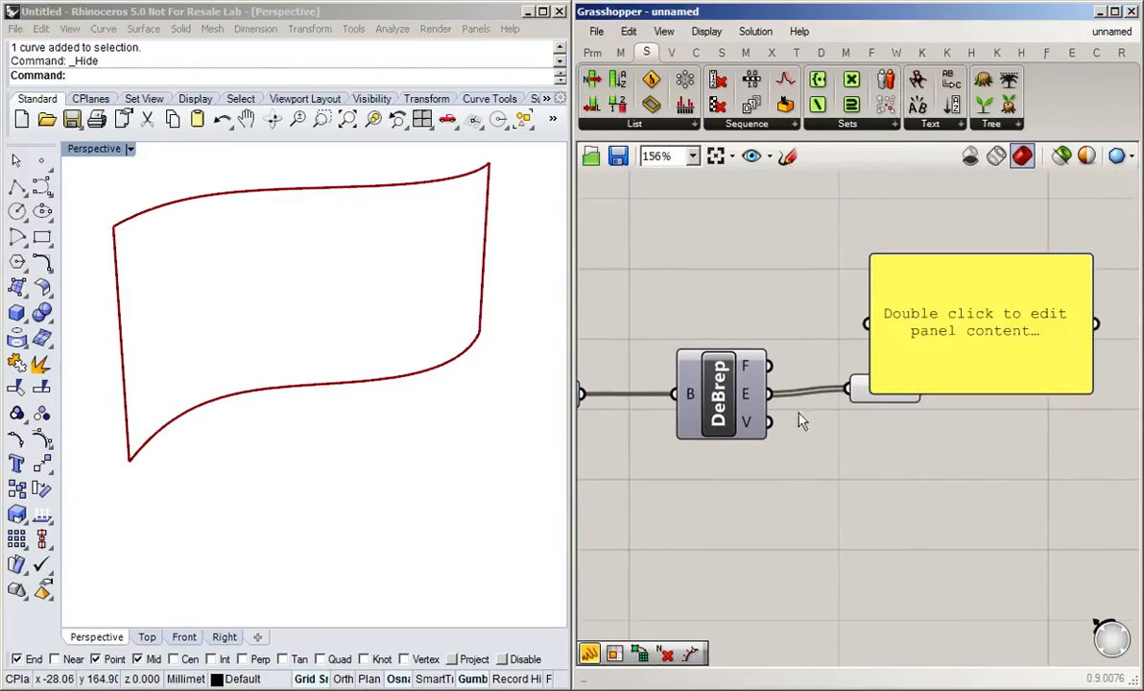
left_click_drag(770, 393, 867, 325)
left_click_drag(991, 357, 927, 291)
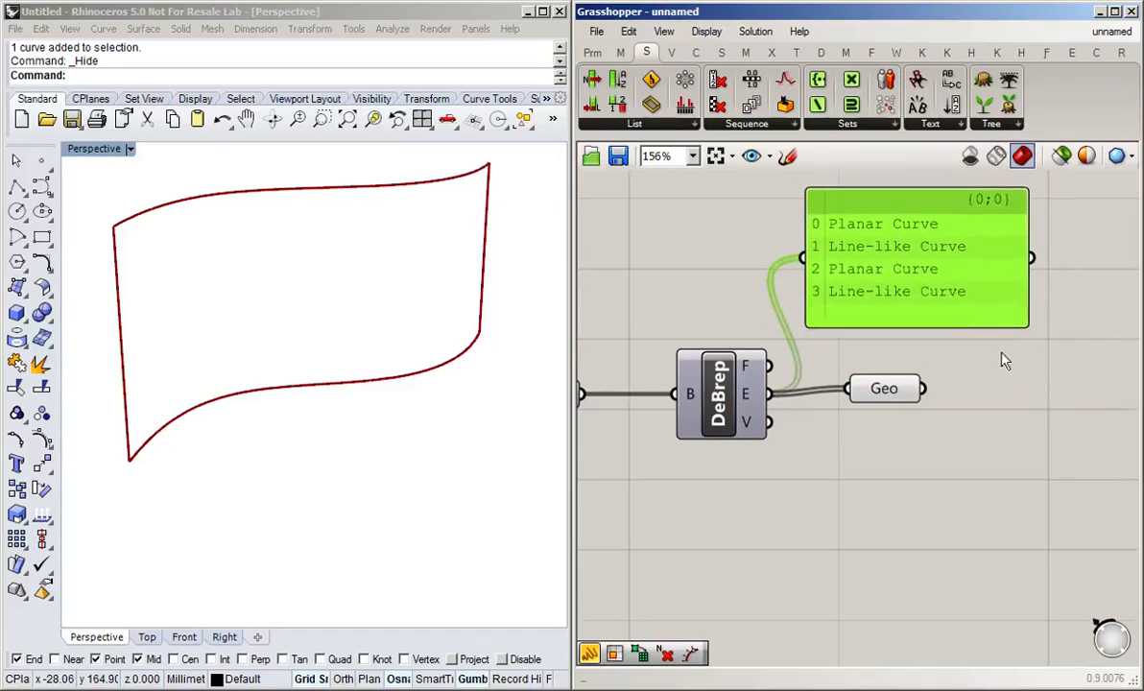
left_click(1003, 361)
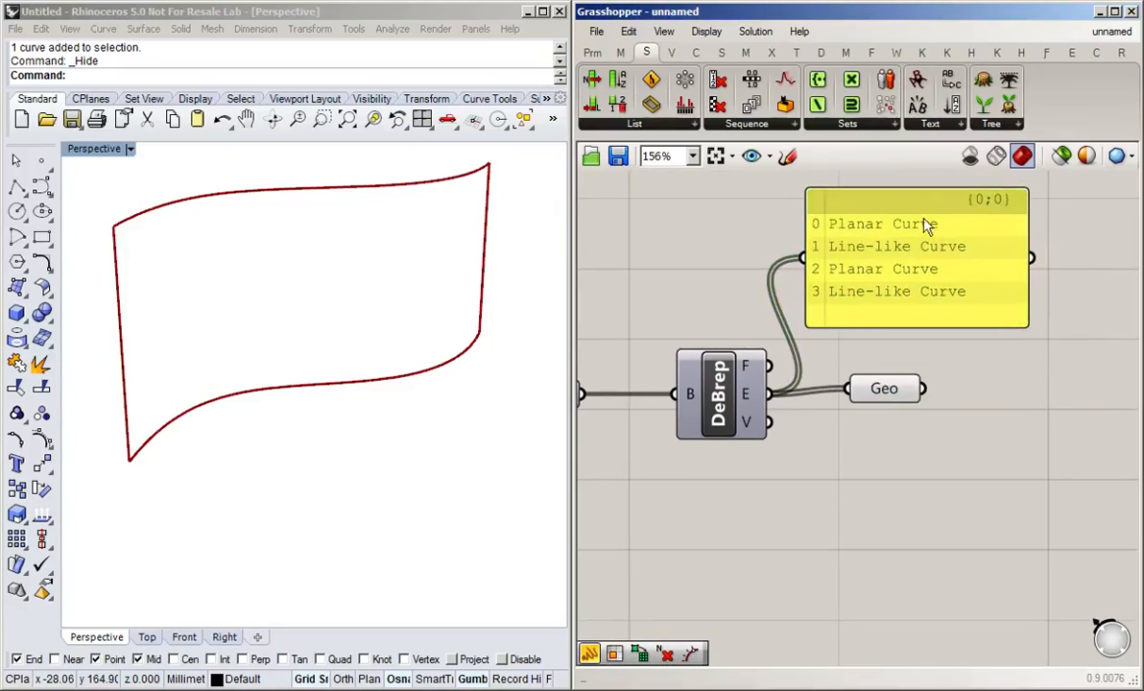
- Move the second Geometry parameter farther from Deconstruct Brep and place a List Item component below their connecting wire
right_click_drag(1003, 484, 958, 501)
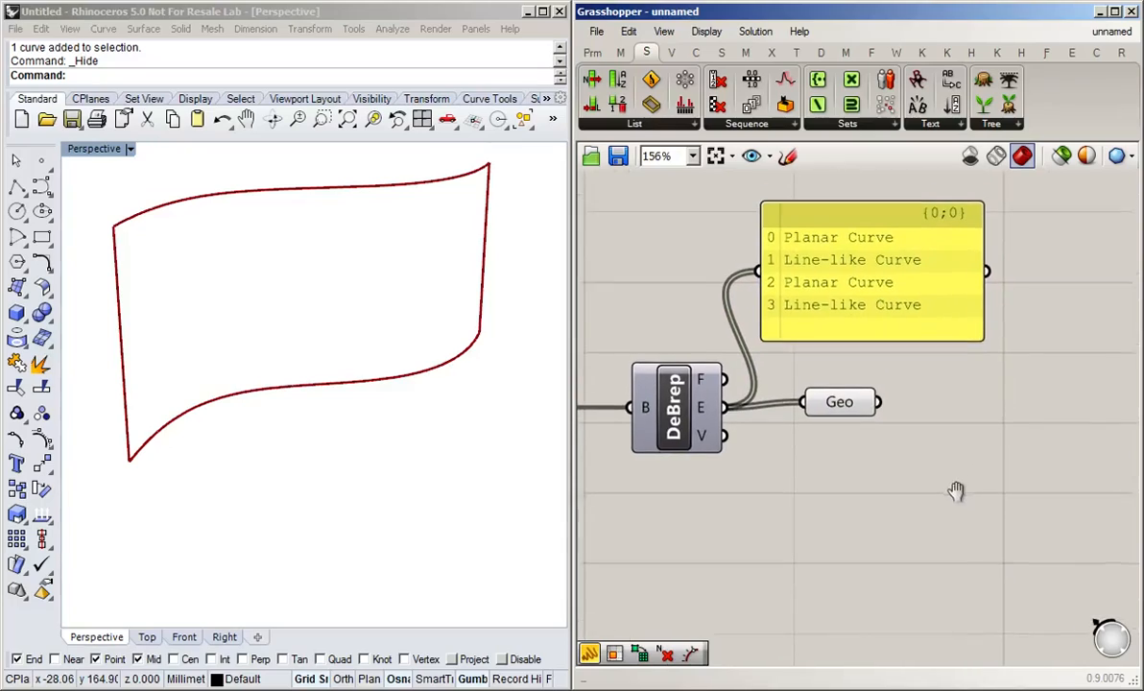
left_click_drag(835, 406, 920, 411)
left_click(888, 470)
left_click(693, 125)
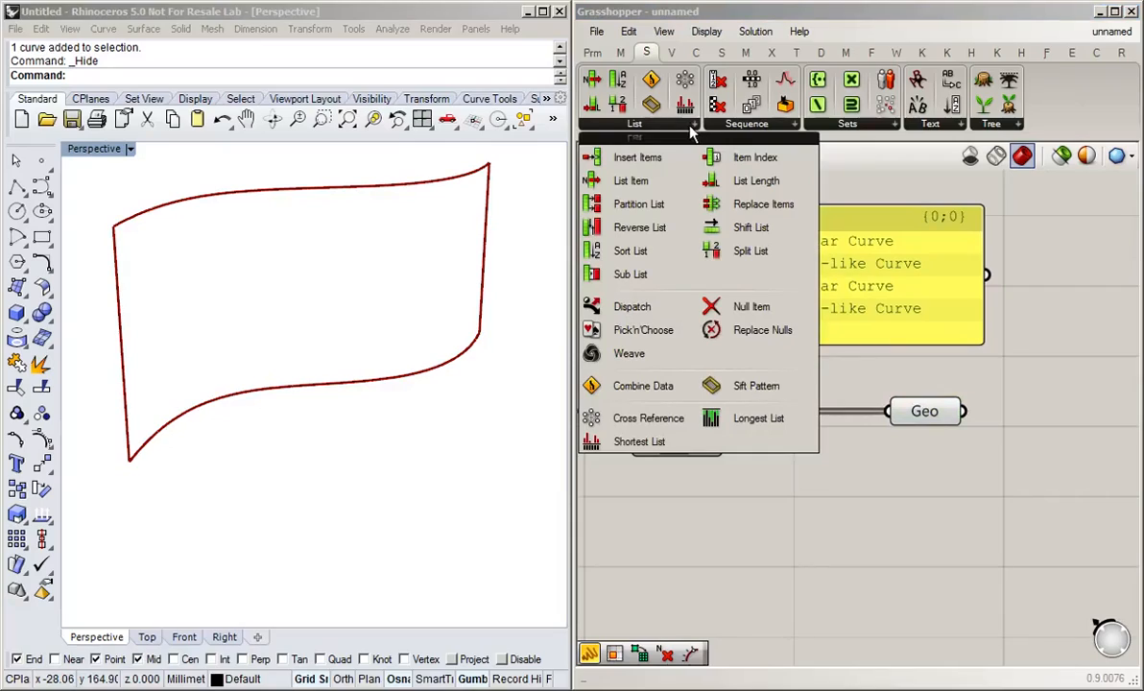
left_click(643, 191)
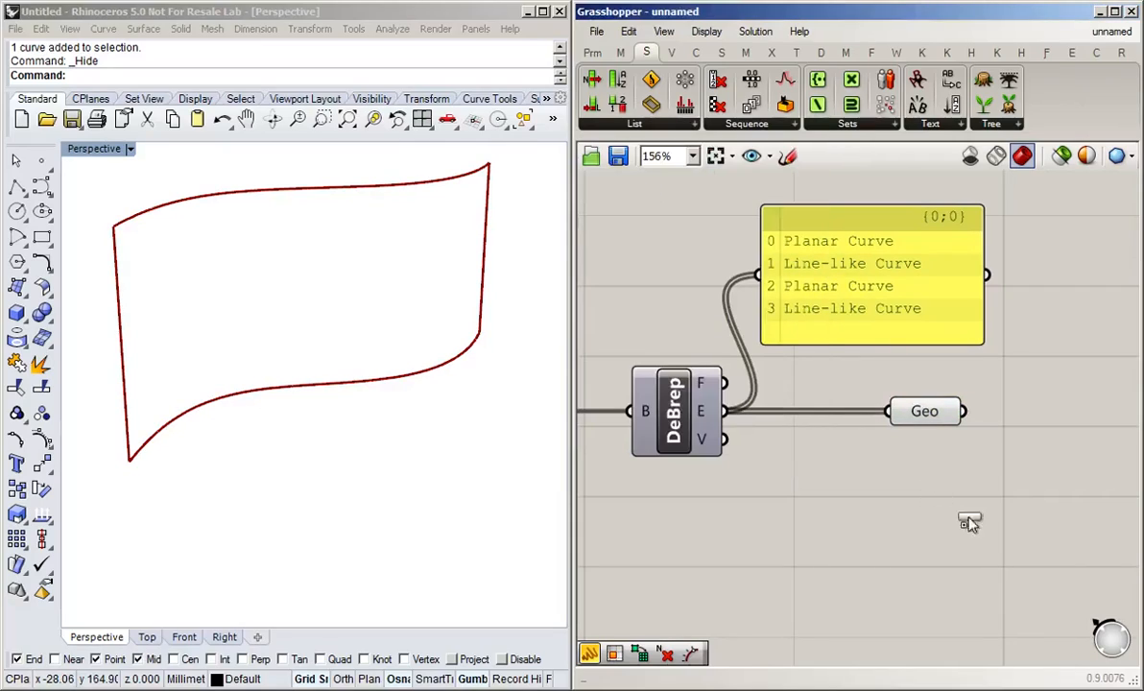
left_click(891, 480)
left_click_drag(924, 411, 977, 389)
left_click_drag(928, 475, 916, 464)
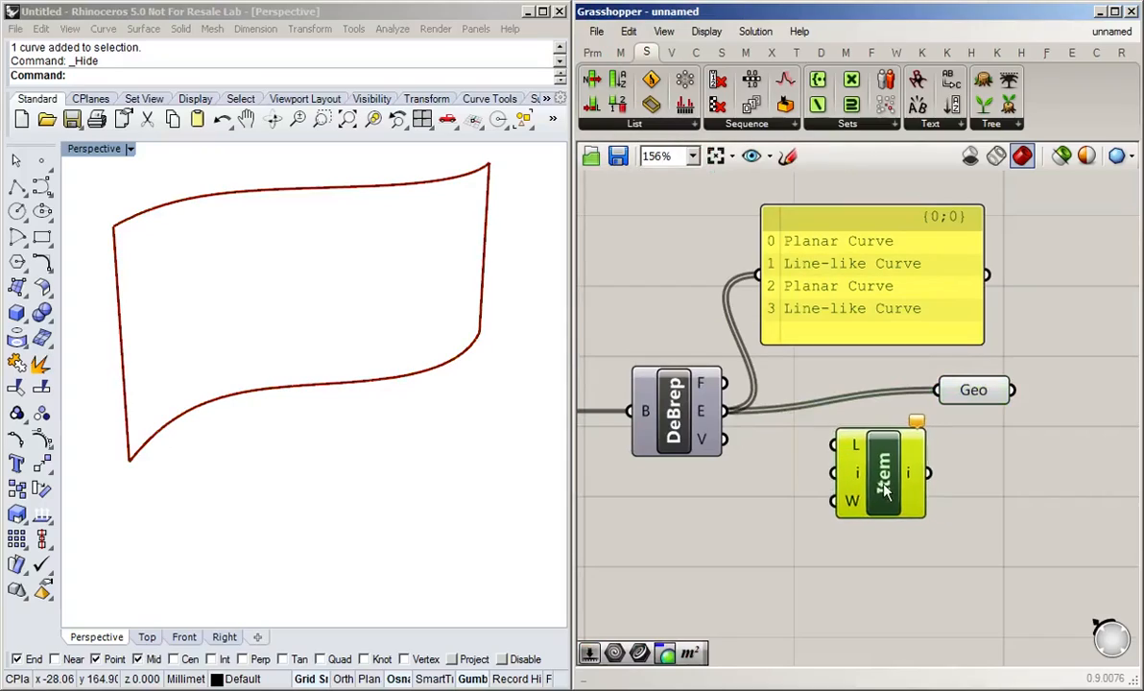
- Connect the Deconstruct Brep edges output to List Item's list input and its item output to the second Geometry parameter, spacing both components
left_click_drag(726, 411, 862, 461)
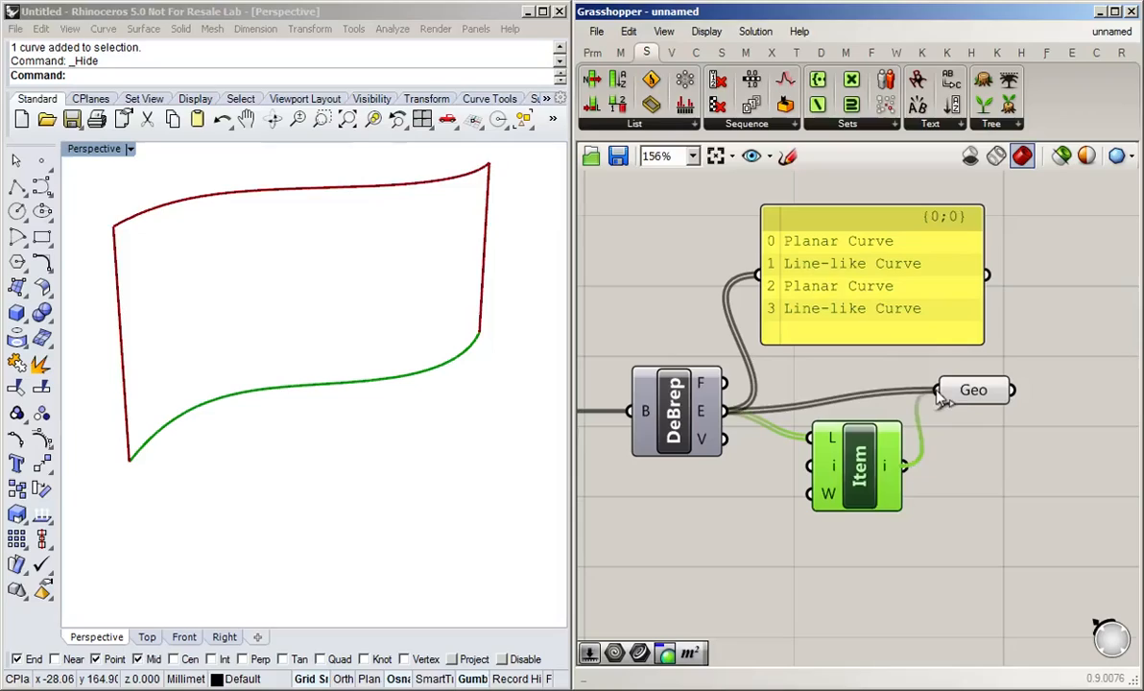
left_click_drag(905, 466, 1003, 411)
left_click(995, 540)
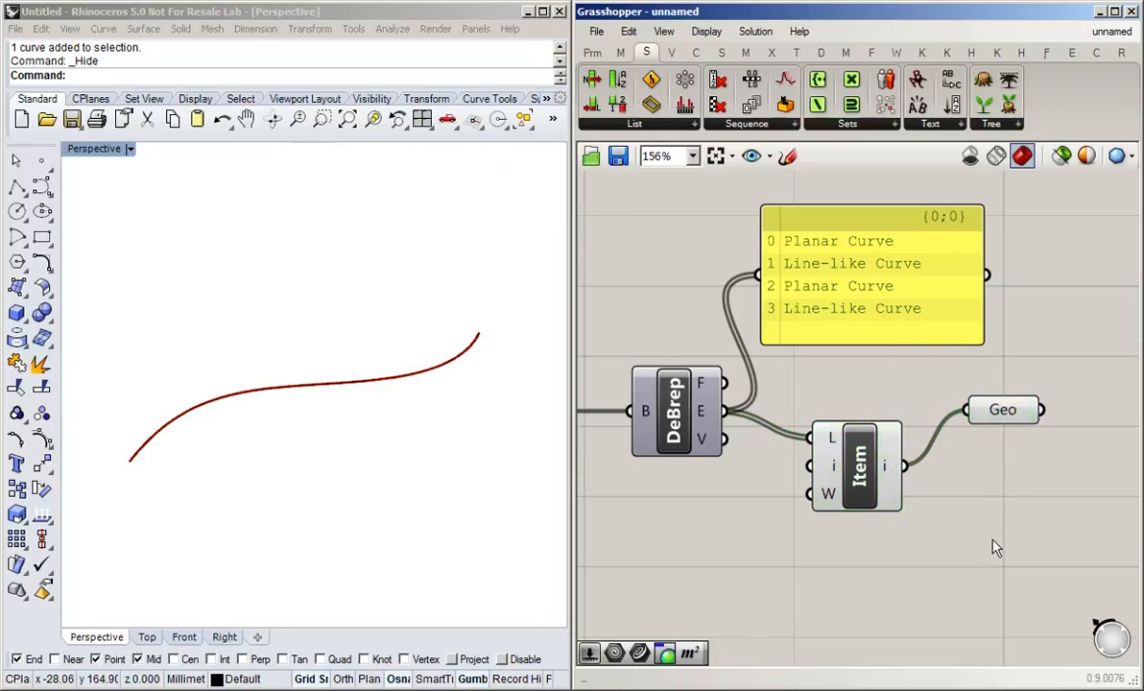
left_click_drag(846, 494, 861, 513)
- Add a number slider with value 2 below Deconstruct Brep and connect it to List Item's index input
mouse_move(850, 491)
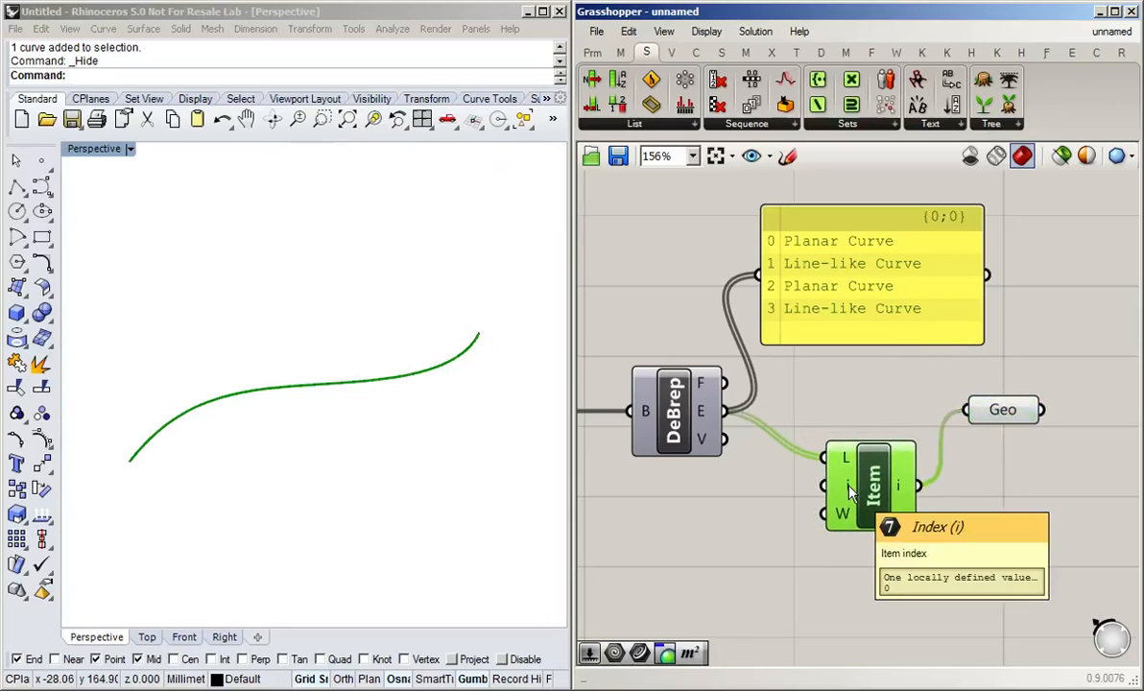
double_click(672, 493)
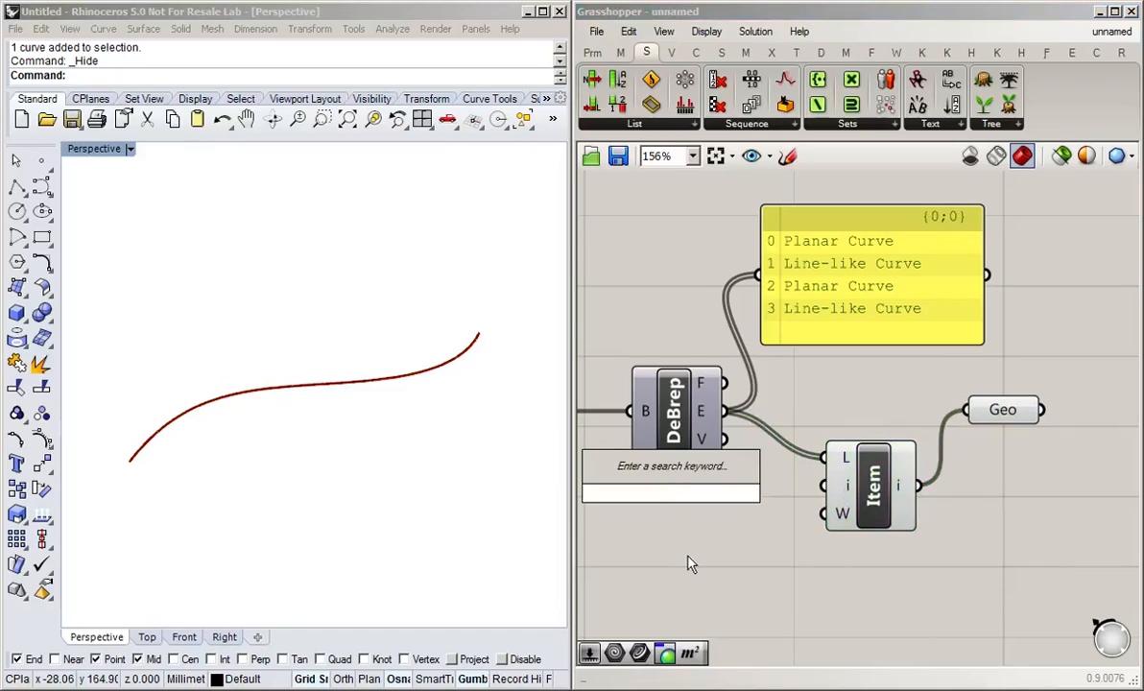
type("5")
key("BackSpace")
type("2")
key("Return")
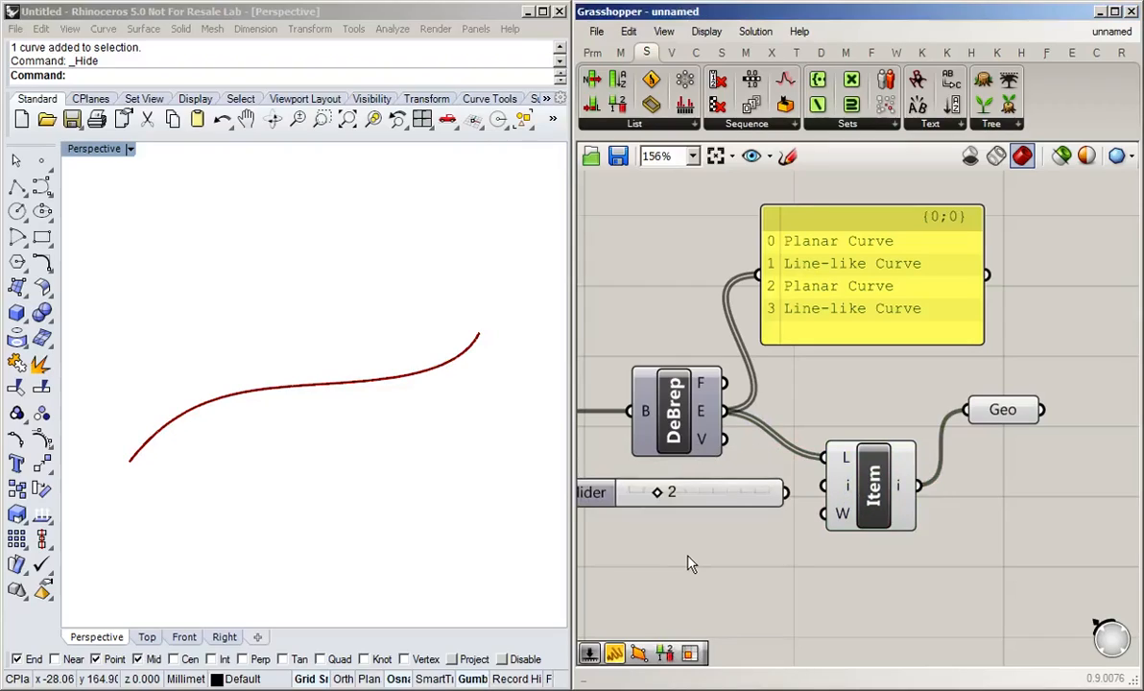
left_click_drag(599, 493, 602, 506)
left_click_drag(788, 505, 823, 487)
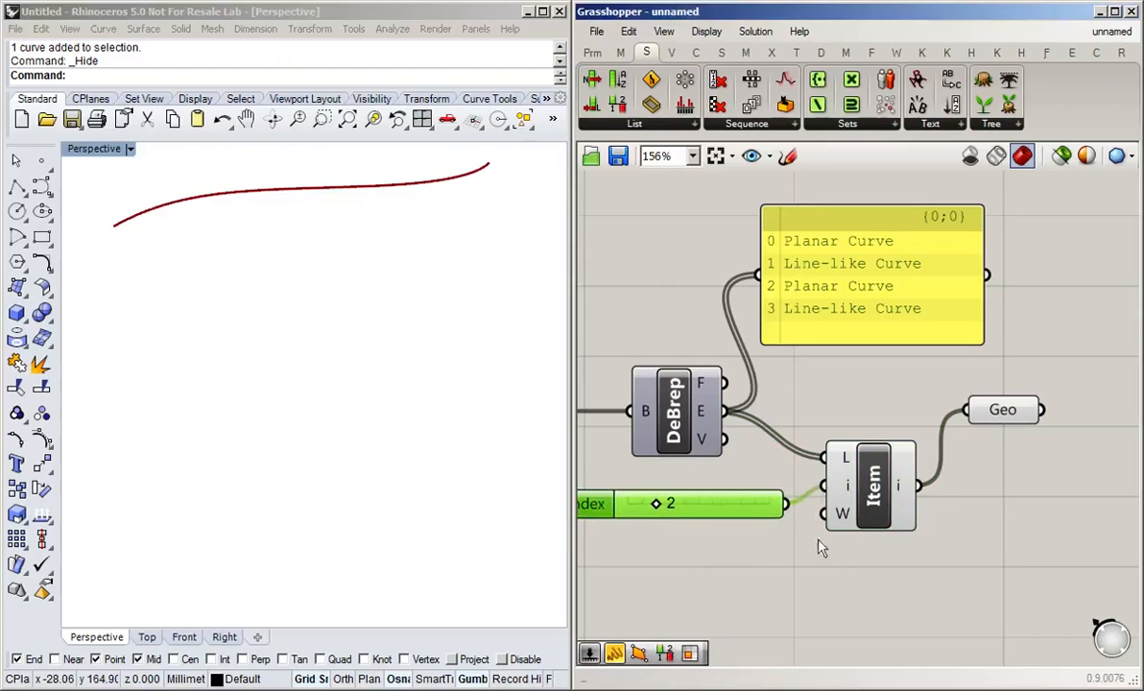
- Preview individual surface edges by setting the index slider to 0, 1, 3 and 4
left_click_drag(656, 503, 628, 503)
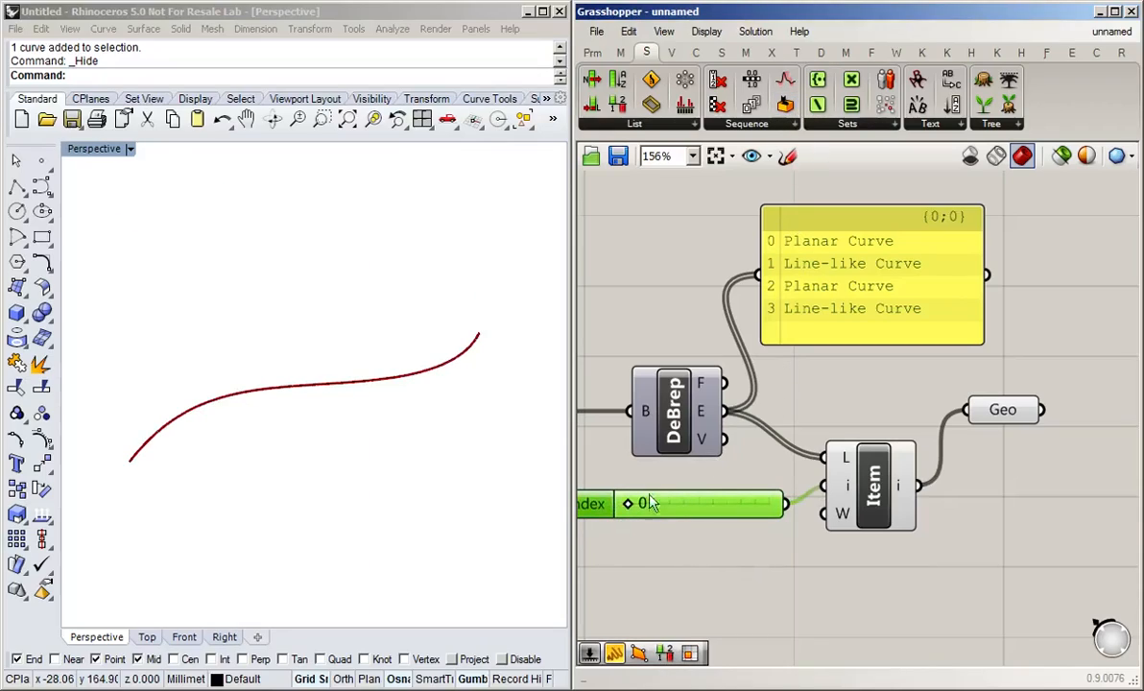
left_click_drag(632, 509, 648, 507)
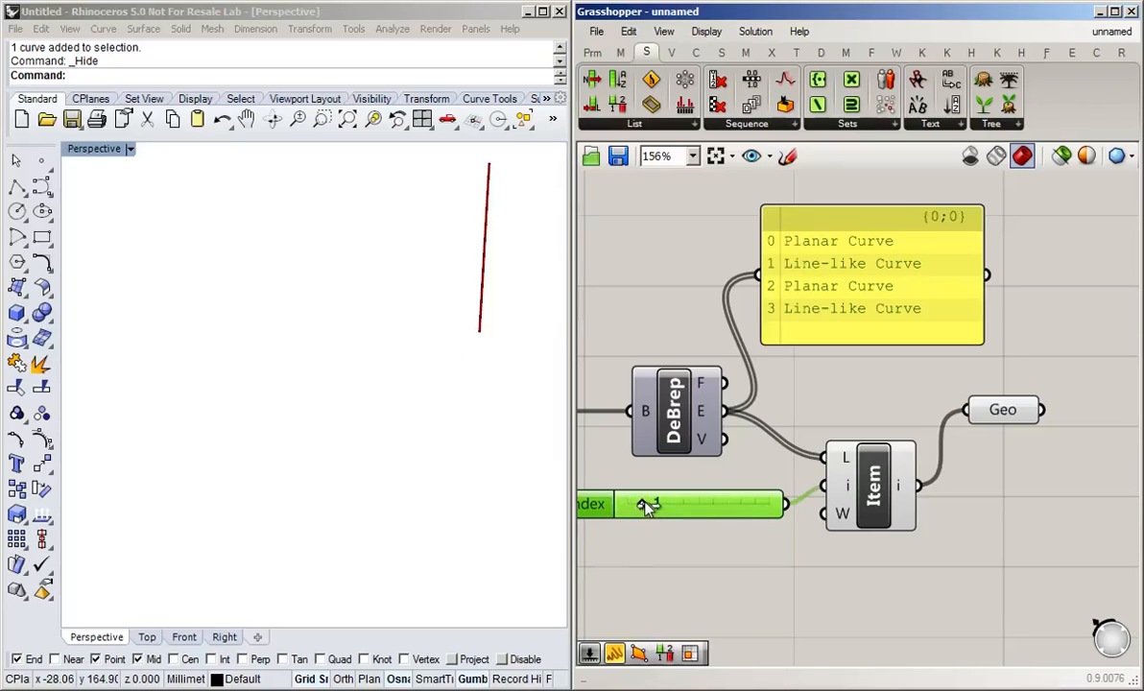
left_click_drag(648, 506, 672, 508)
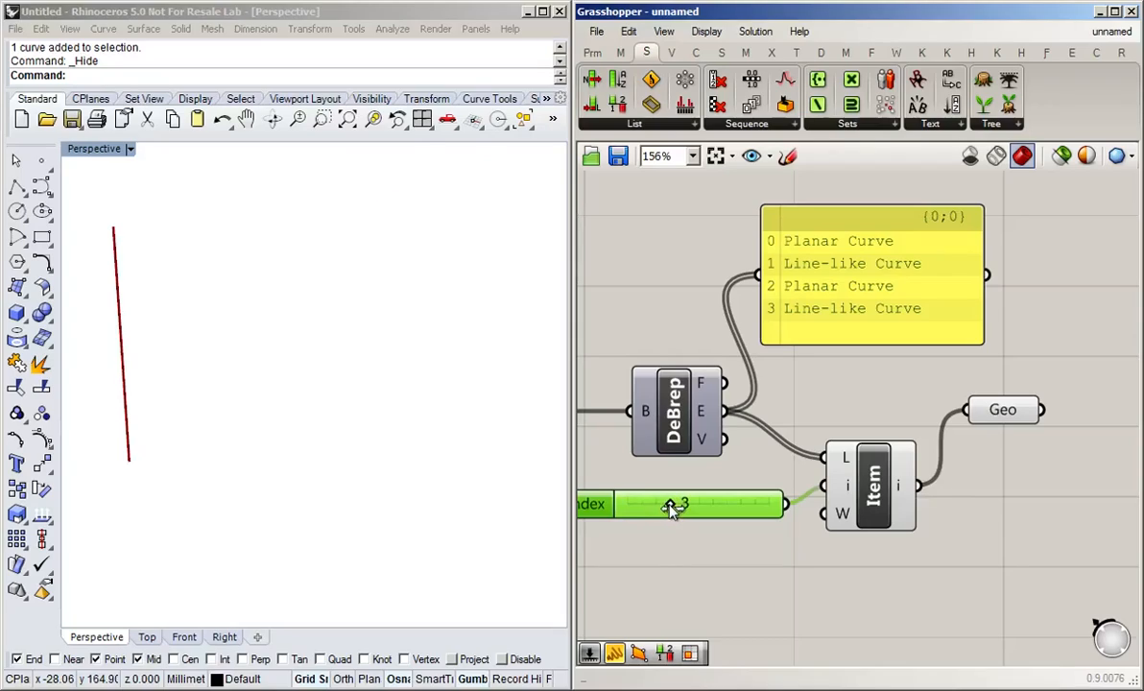
mouse_move(672, 509)
left_mouse_down()
mouse_move(769, 503)
mouse_move(687, 509)
left_mouse_up()
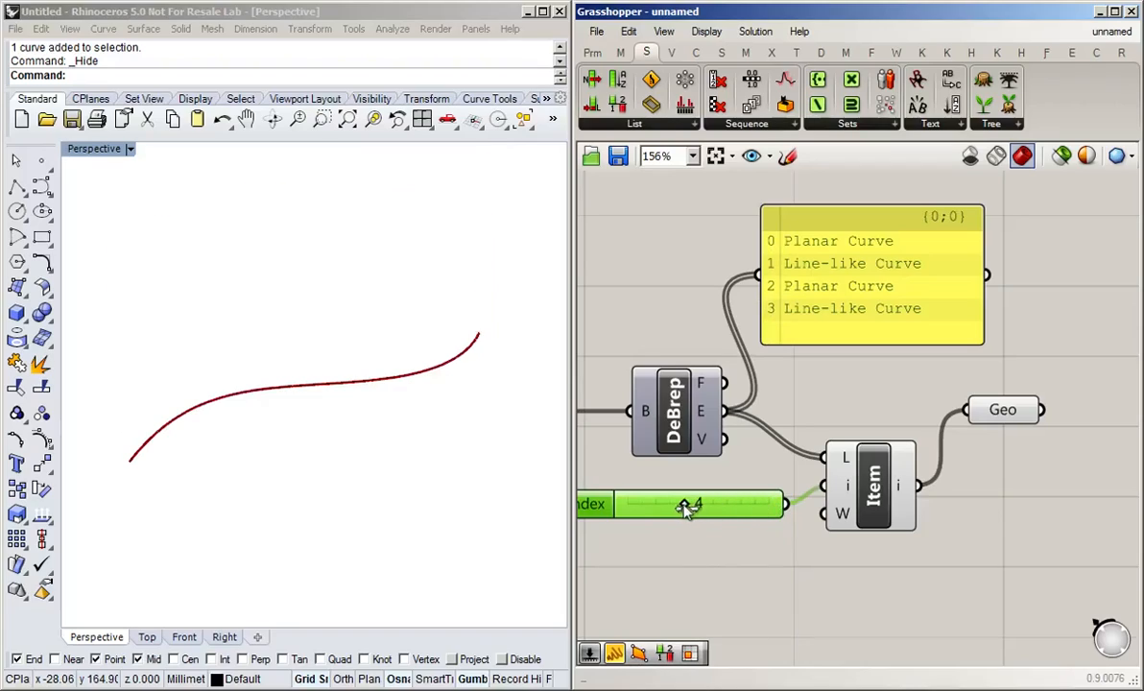
left_click(781, 555)
- Add a Boolean Toggle below the index slider and connect it to List Item's wrap input
mouse_move(842, 514)
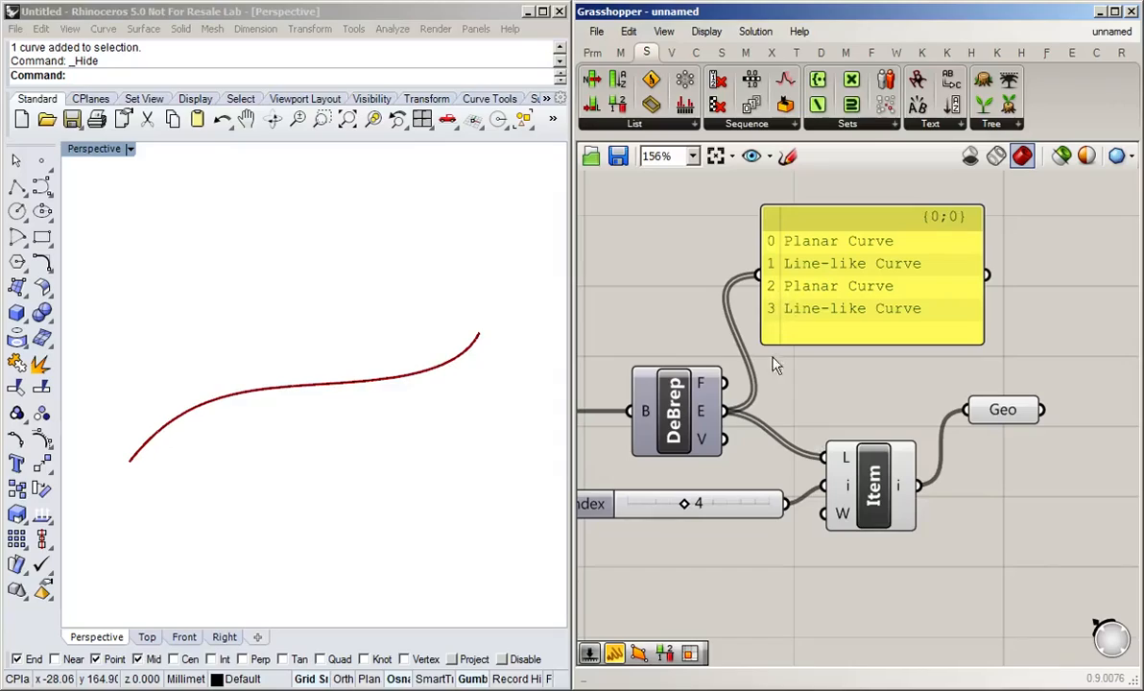
left_click_drag(603, 516, 599, 506)
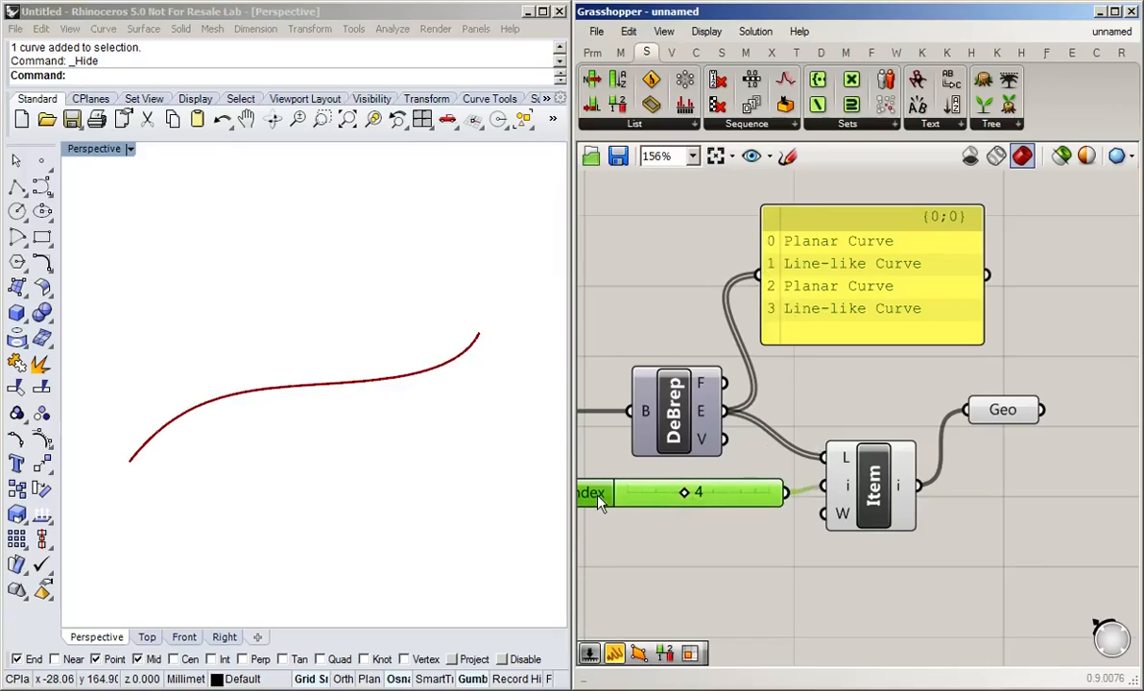
double_click(772, 583)
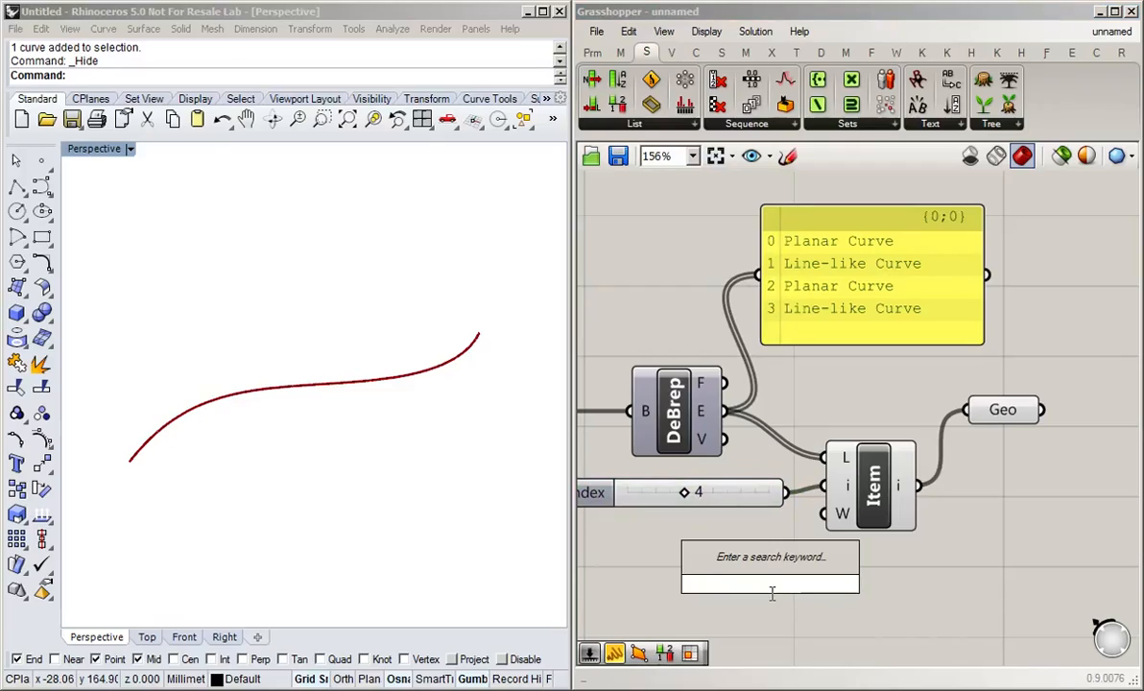
type("togg")
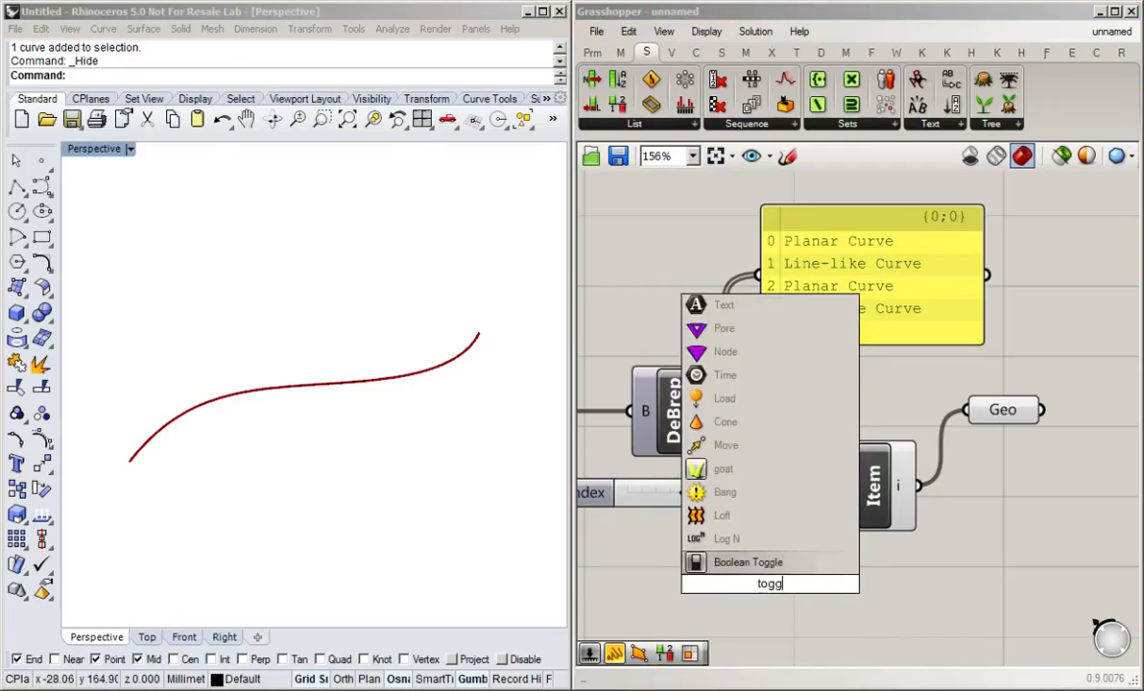
key("Return")
left_click_drag(773, 596, 684, 580)
left_click_drag(755, 568, 824, 514)
left_click_drag(644, 575, 638, 554)
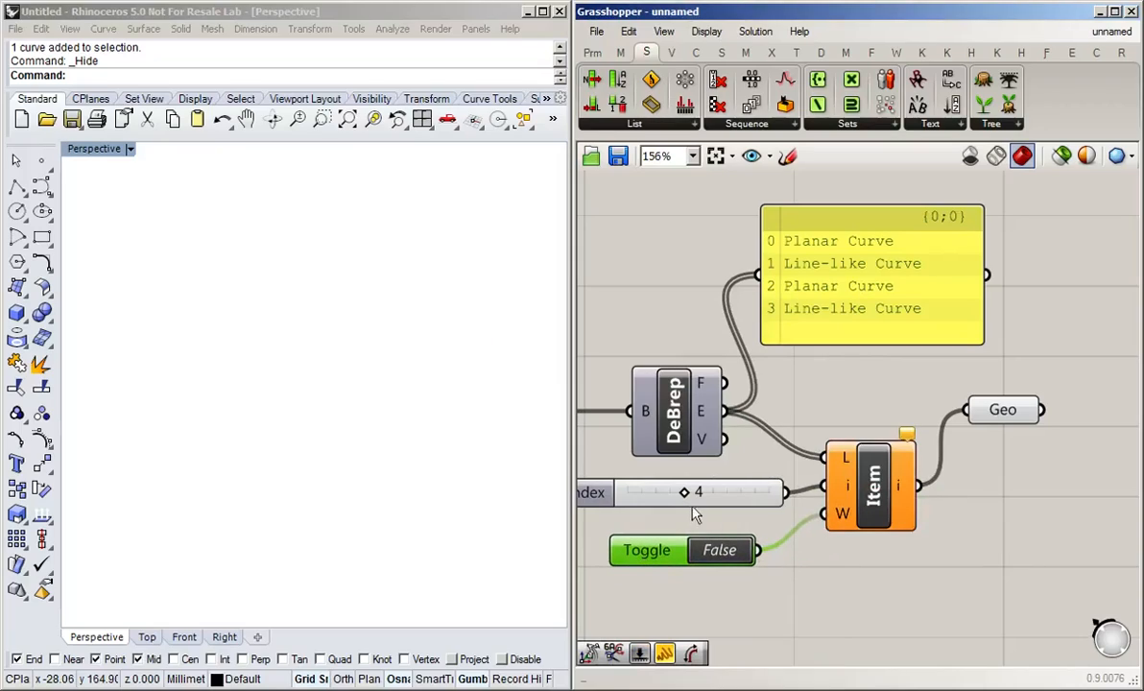
- Test the index slider at 3 and back at 4 with wrapping off, and inspect the List Item's message
mouse_move(684, 489)
left_mouse_down()
mouse_move(638, 491)
mouse_move(671, 500)
left_mouse_up()
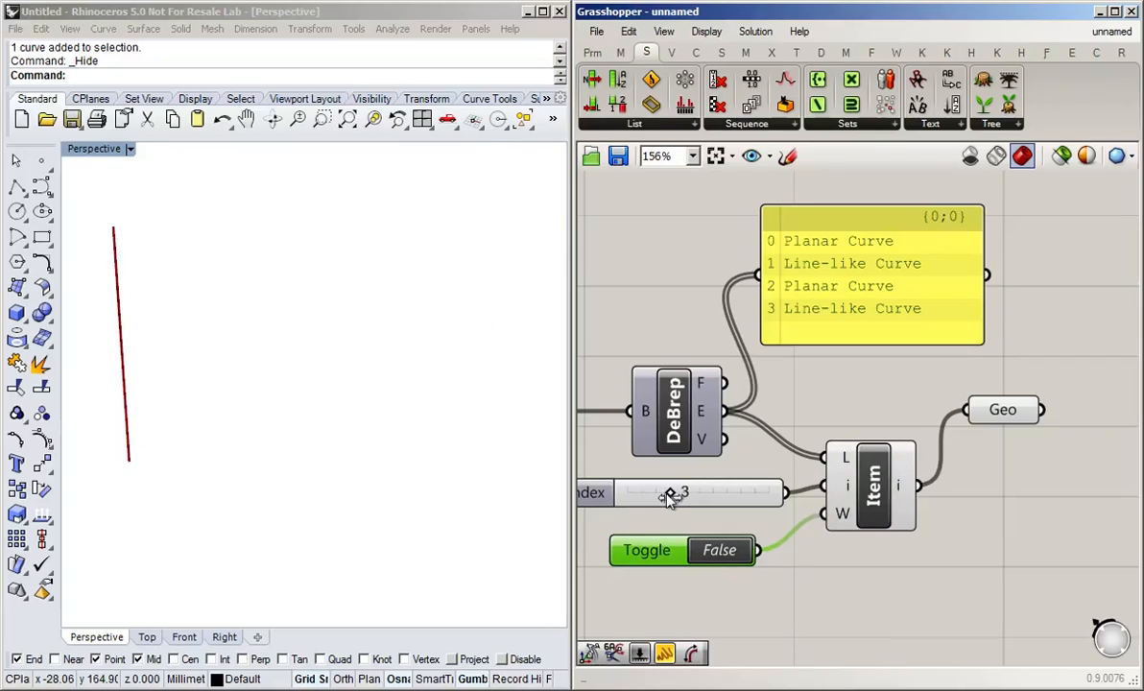
left_click_drag(671, 501, 684, 500)
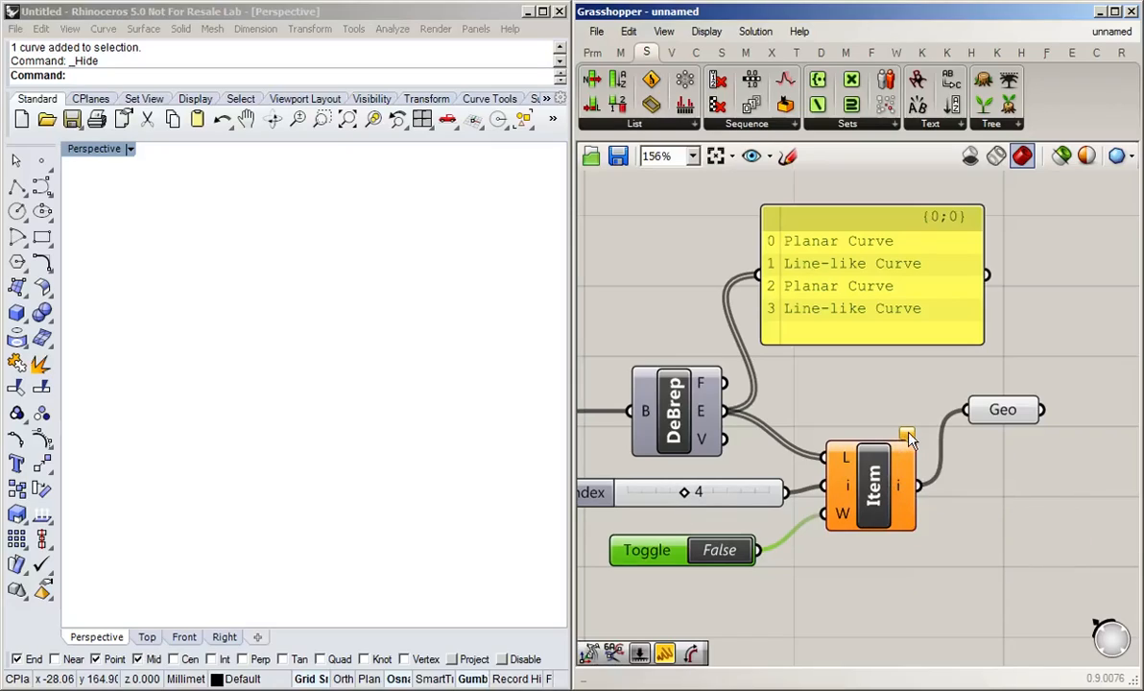
mouse_move(909, 440)
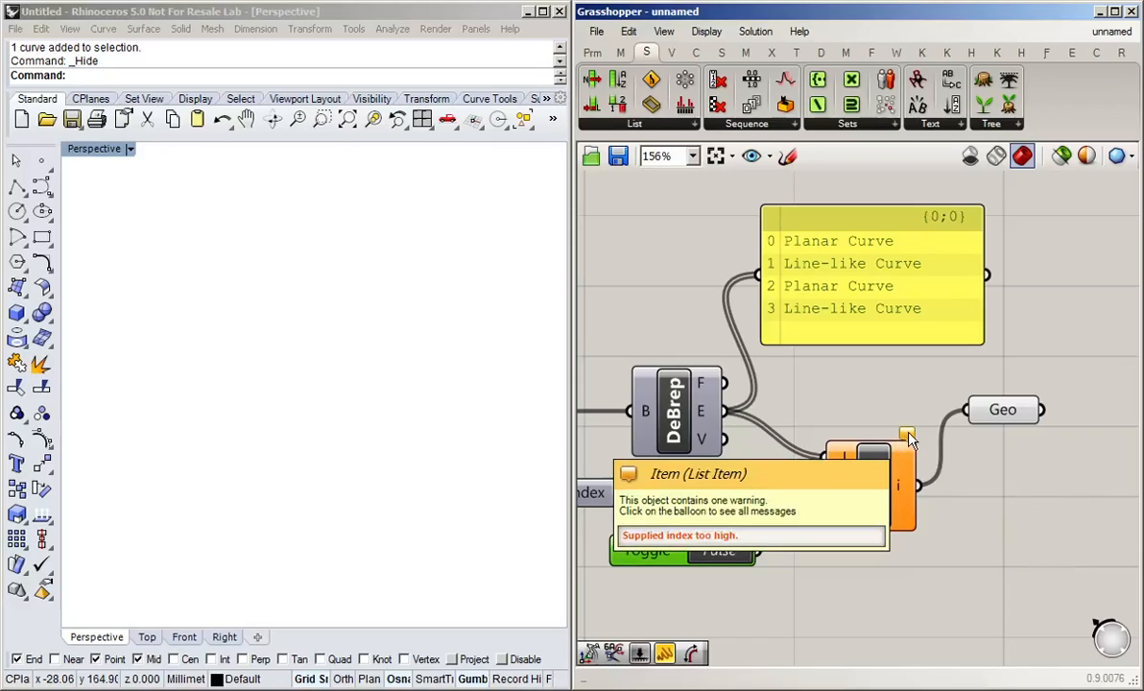
left_click(882, 405)
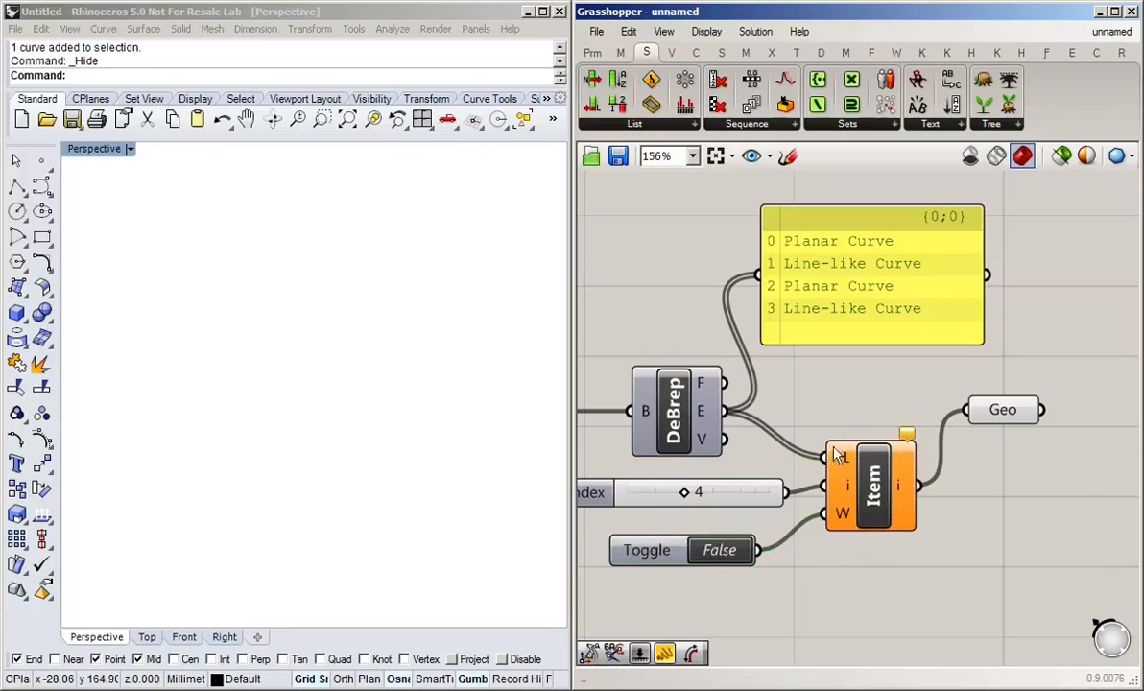
- Set the Boolean Toggle to True, and delete the toggle
left_click(728, 553)
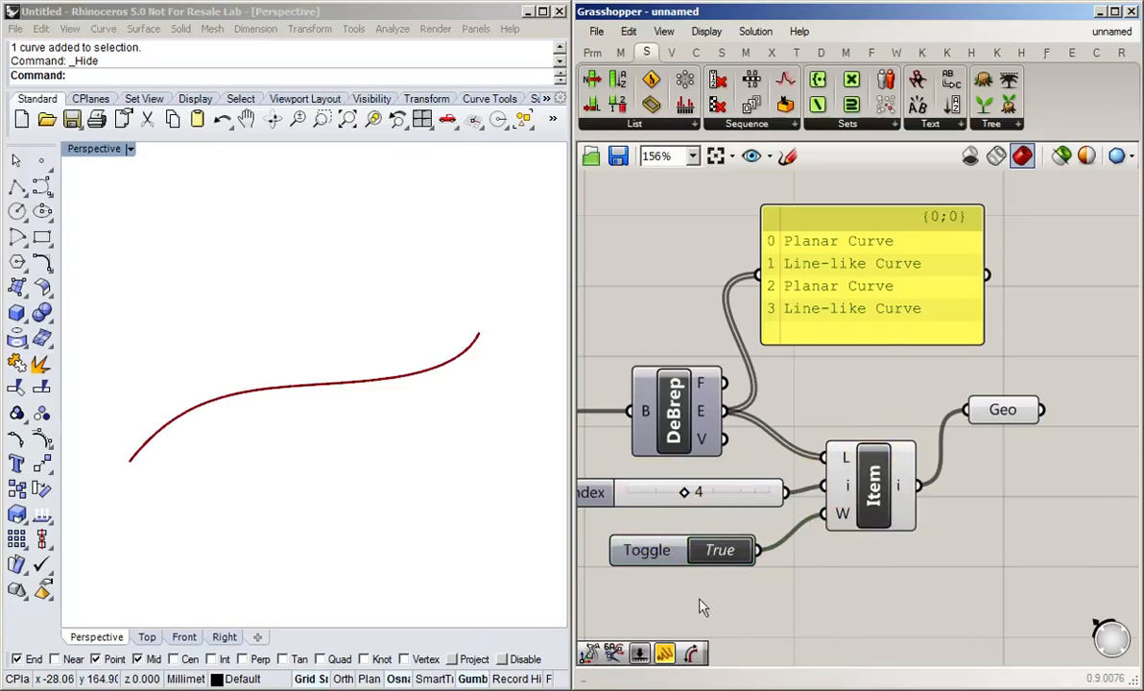
left_click(660, 563)
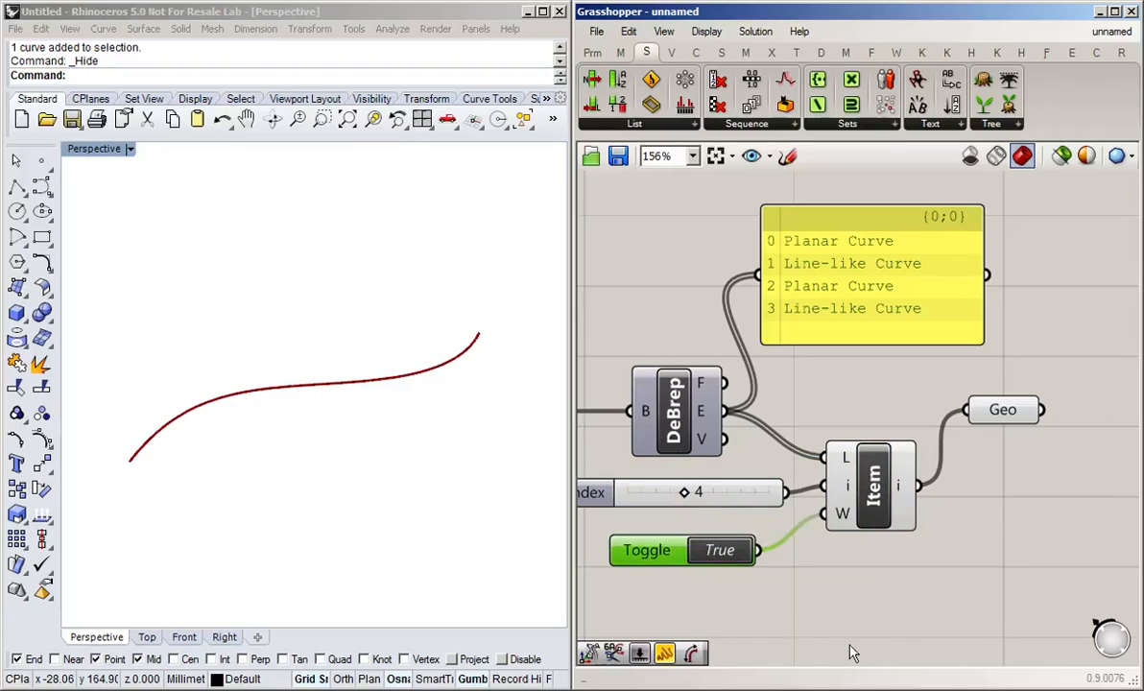
key("Delete")
- Move List Item slightly upward and add the extra outputs +1, +2 and +3 to it
left_click_drag(880, 509, 889, 492)
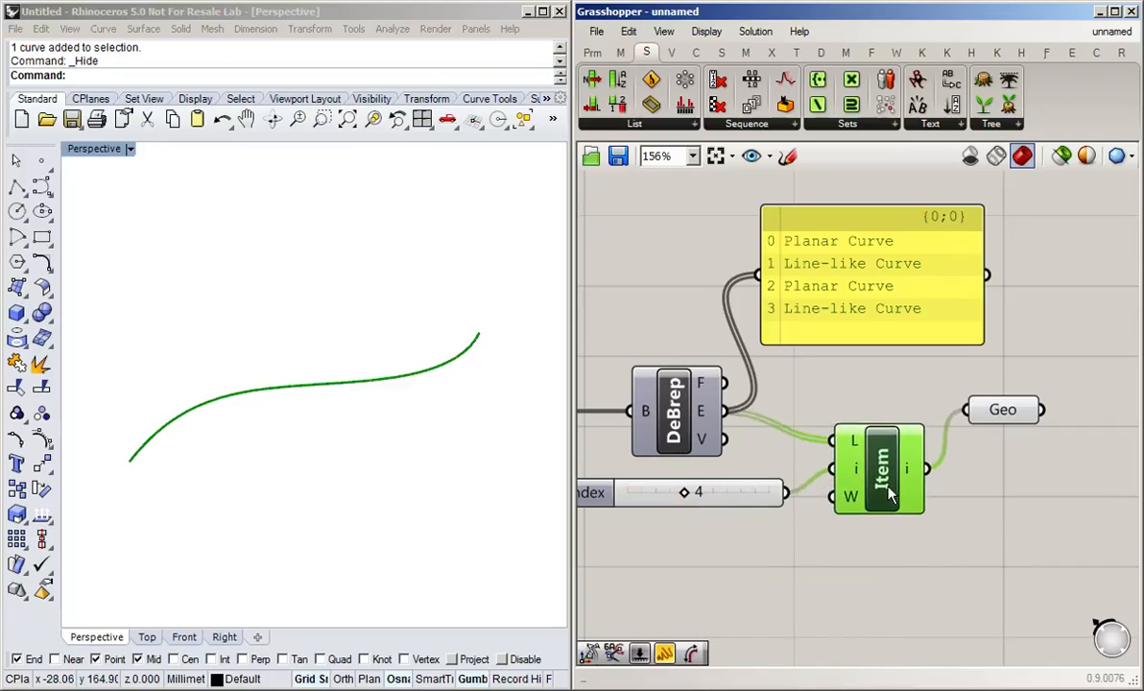
left_click(921, 510)
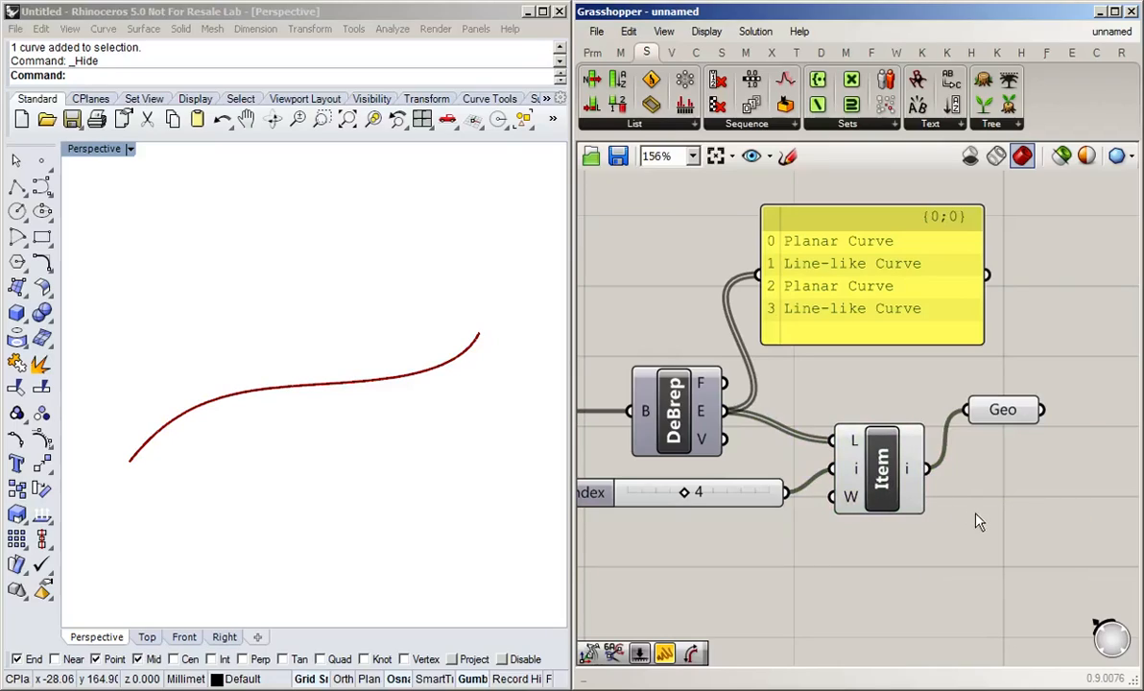
scroll(906, 514, "up", 6)
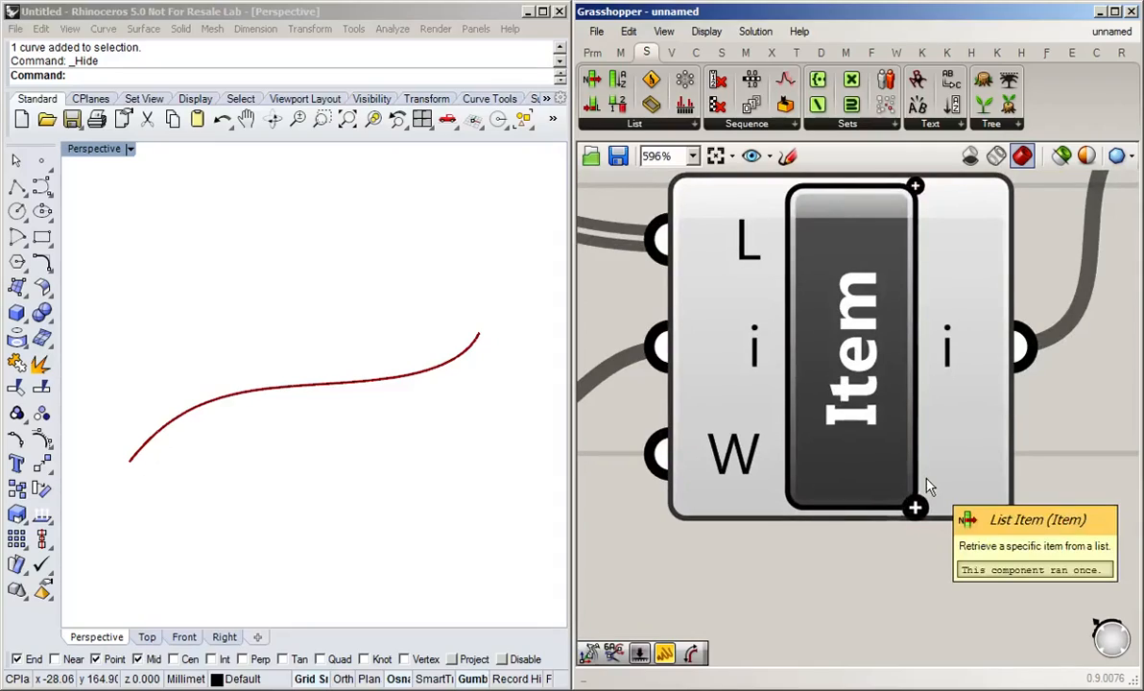
left_click(914, 510)
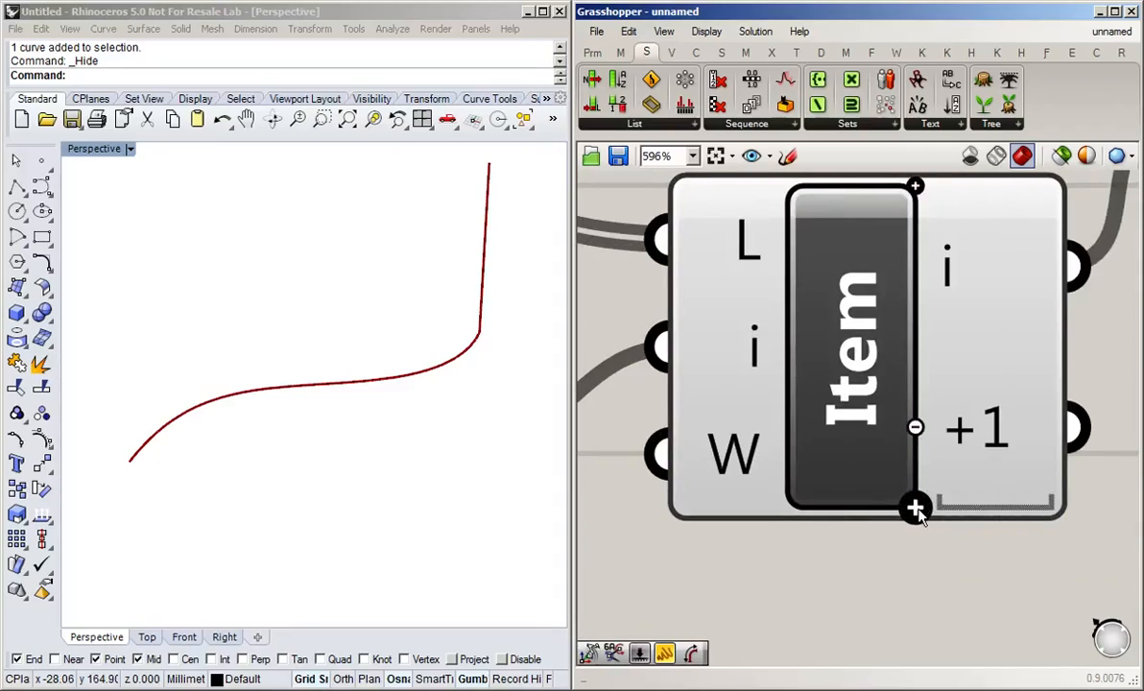
left_click(914, 510)
left_click(914, 510)
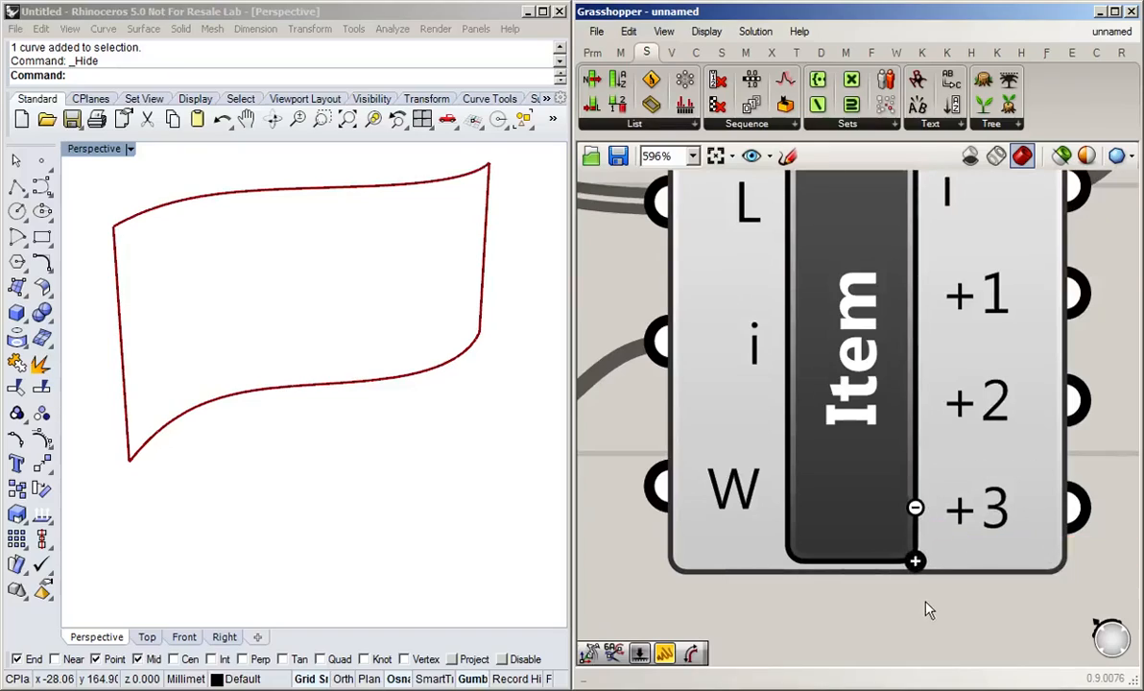
- Delete the index slider connected to List Item, and check the index input's default value
scroll(928, 607, "down", 7)
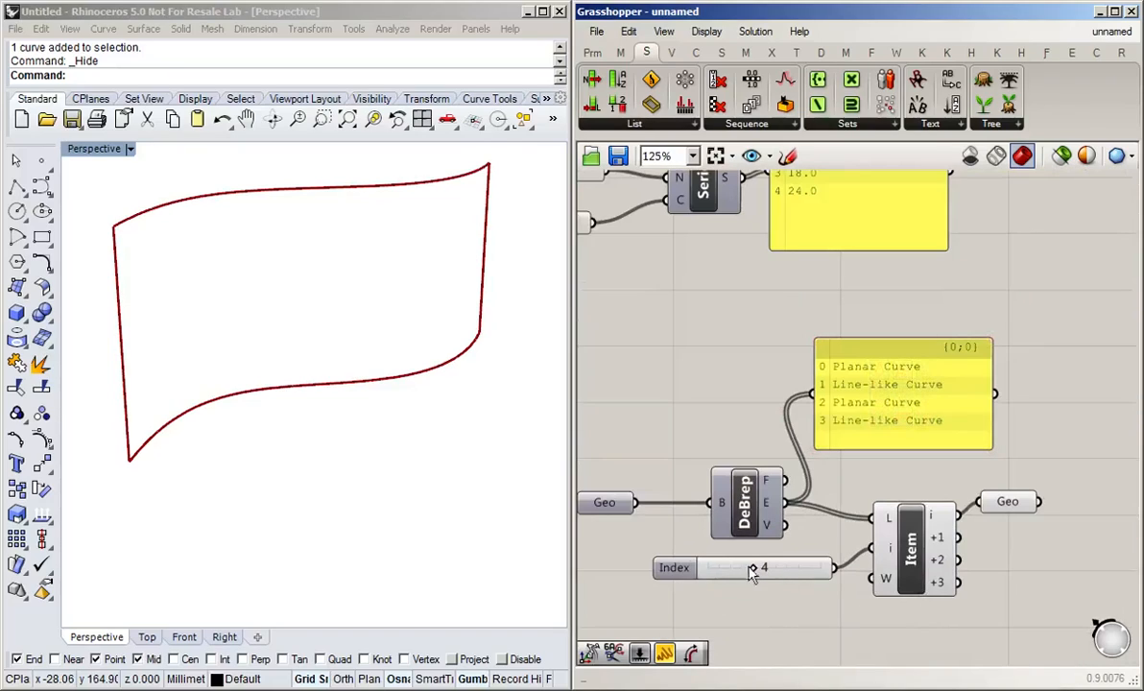
left_click(697, 570)
key("Delete")
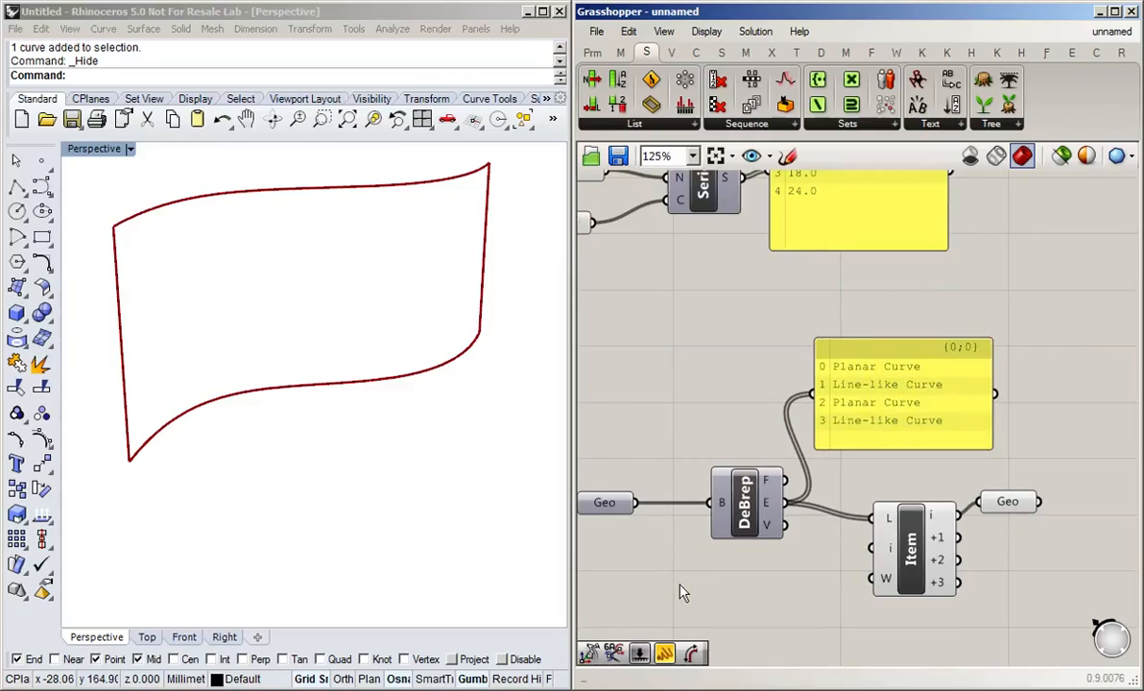
mouse_move(893, 557)
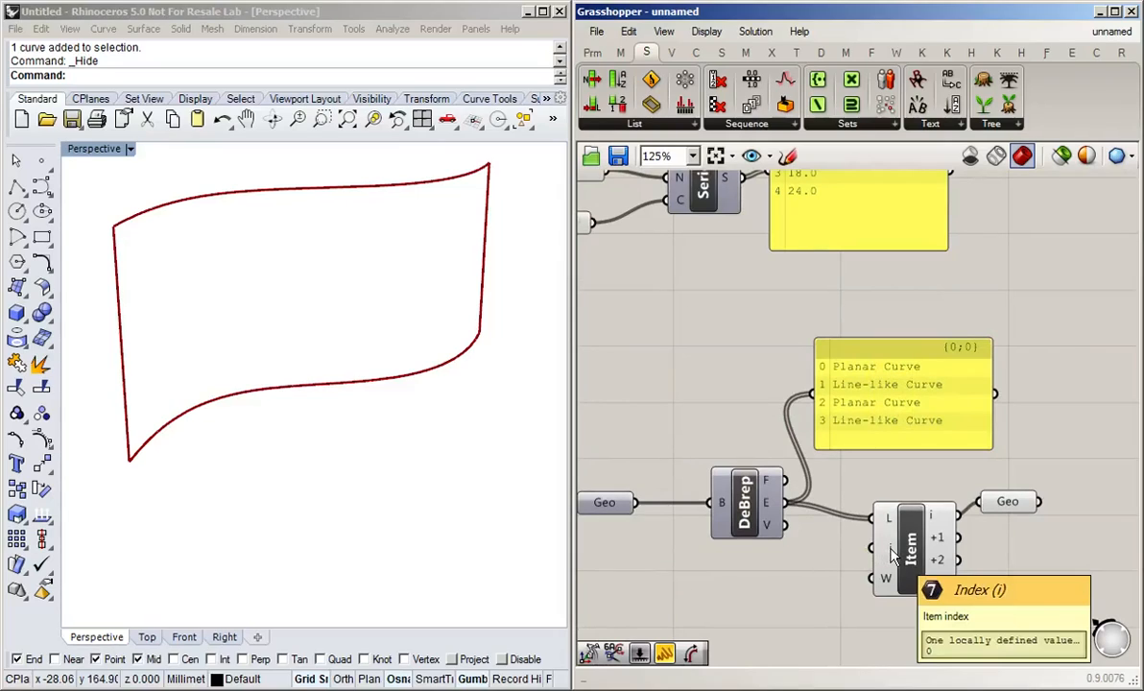
- Reposition the second Geometry parameter farther from the List Item outputs
right_click_drag(820, 582, 705, 529)
left_click(949, 468)
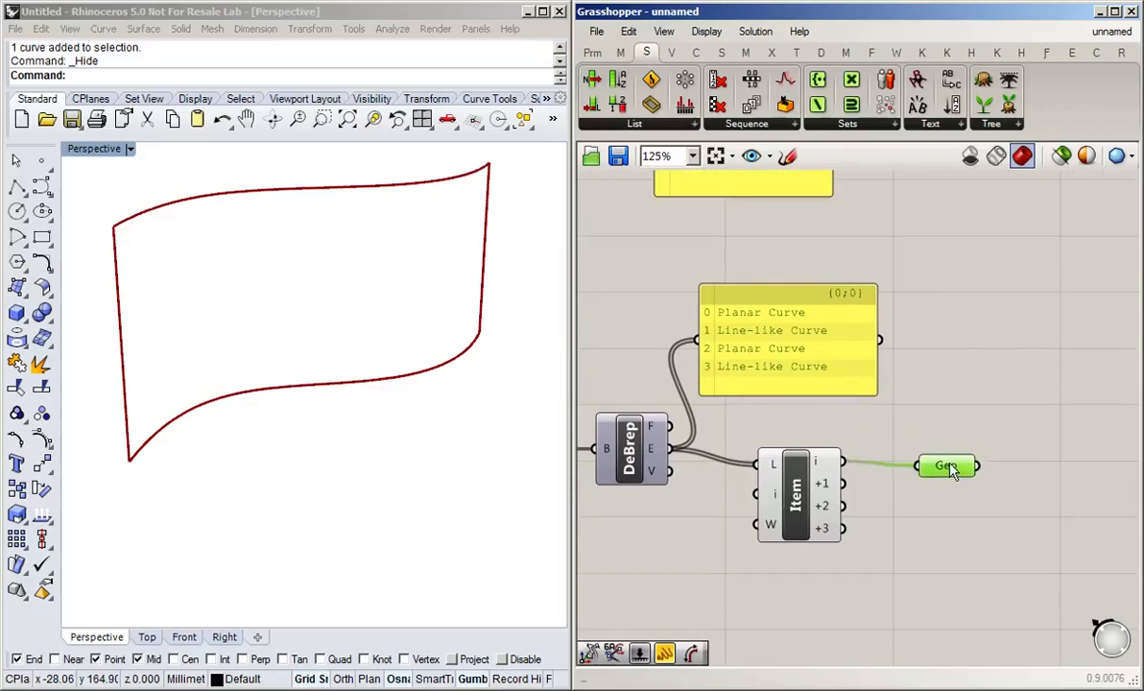
left_click(866, 523)
scroll(839, 504, "up", 3)
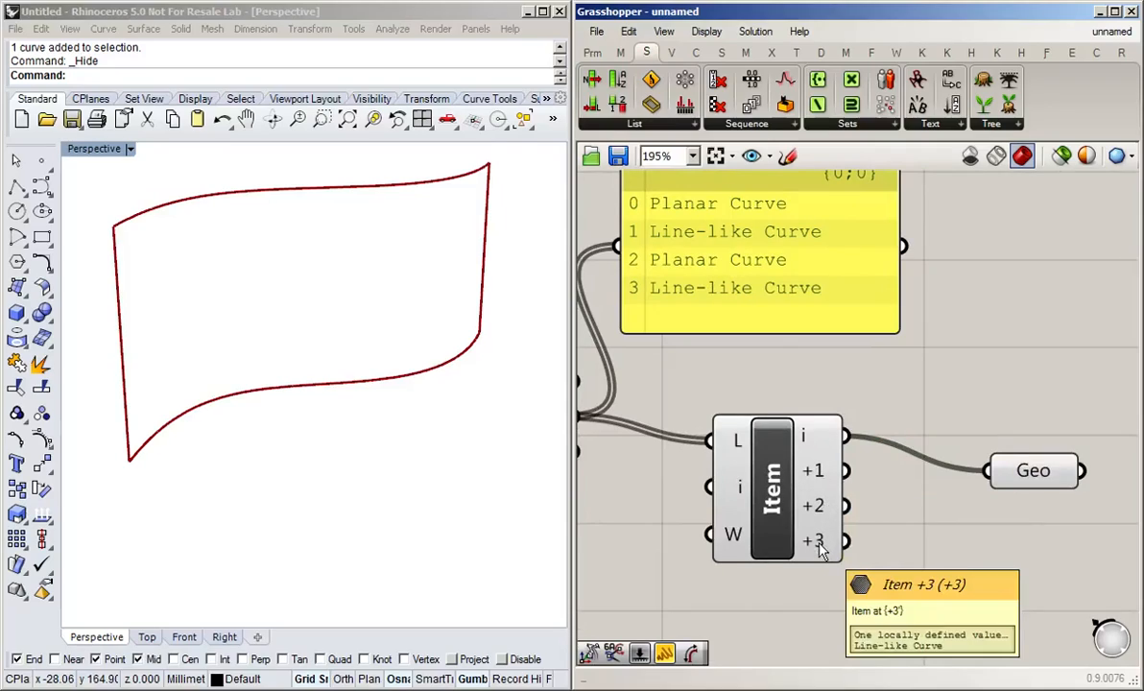
left_click_drag(1032, 470, 1002, 481)
left_click(981, 397)
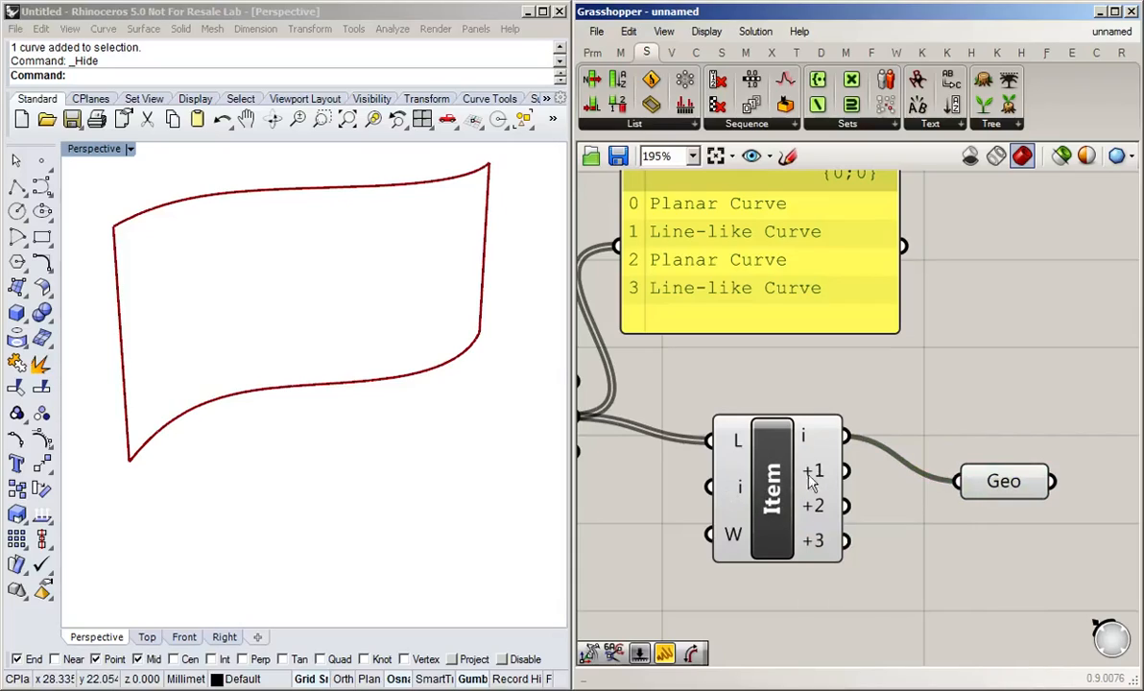
scroll(811, 578, "up", 4)
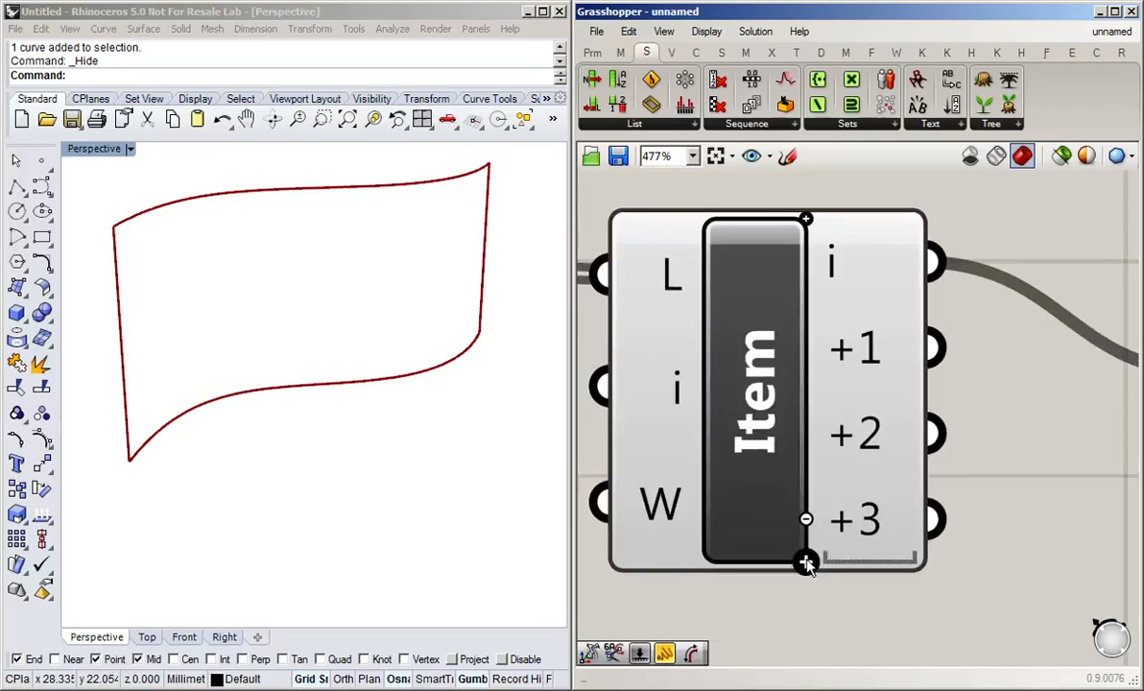
scroll(881, 590, "down", 1)
scroll(880, 590, "down", 3)
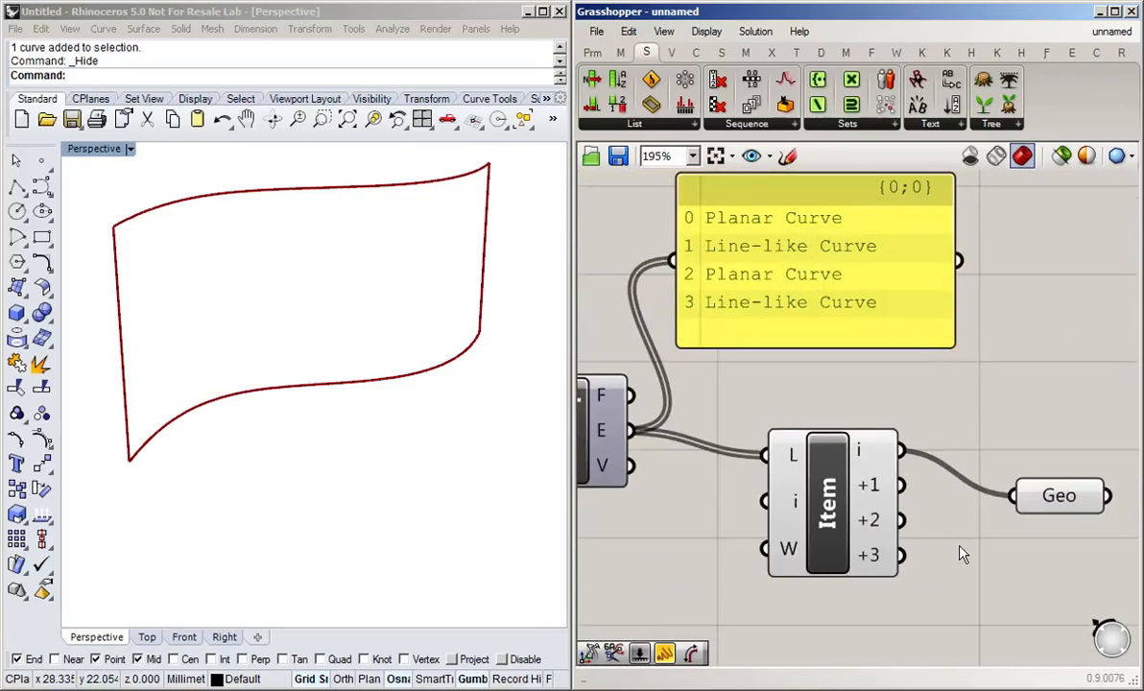
right_click_drag(963, 555, 885, 530)
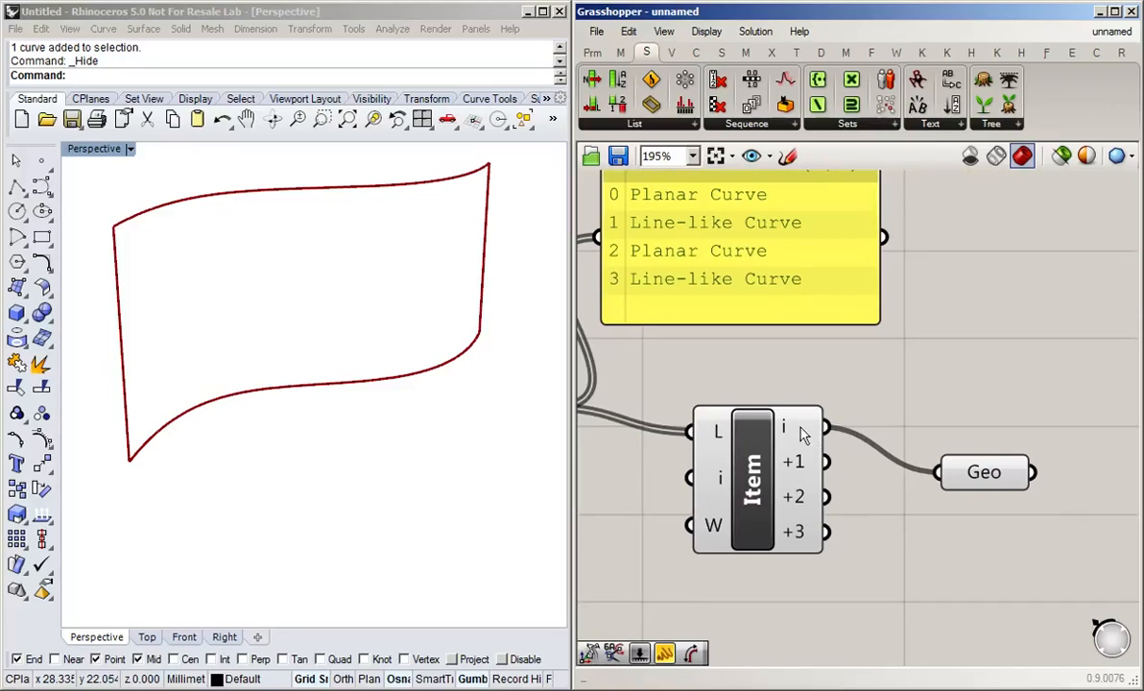
- Connect List Item's +2 output to the Geometry parameter alongside output i, and turn off List Item's preview
mouse_move(800, 501)
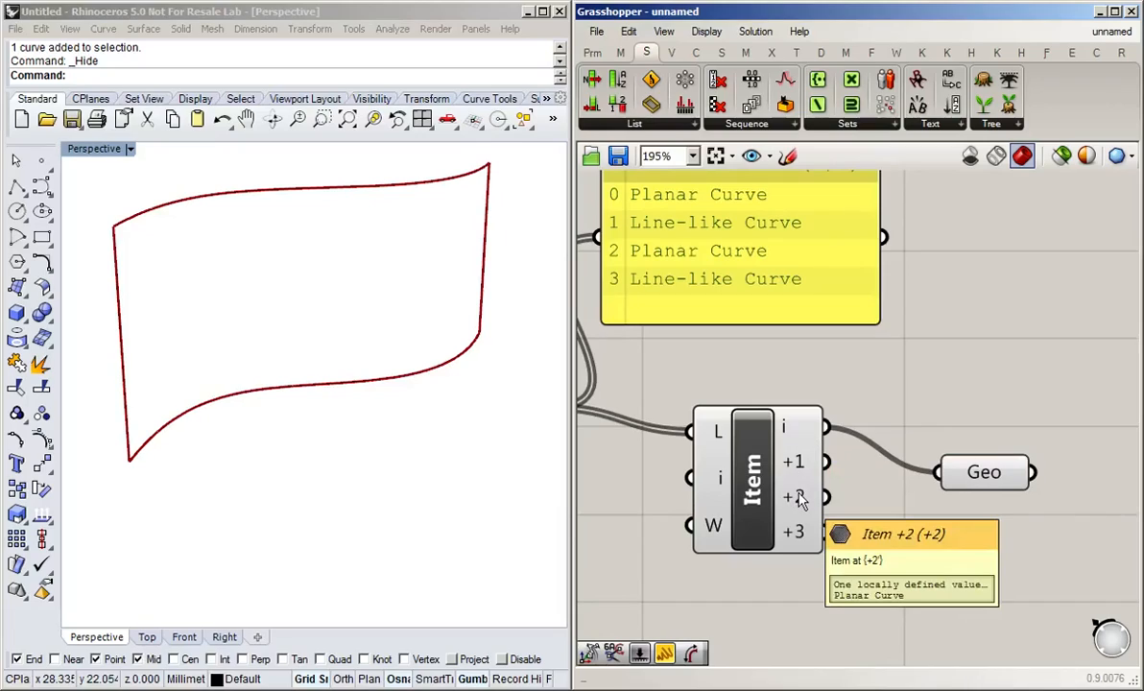
left_click_drag(838, 501, 941, 478)
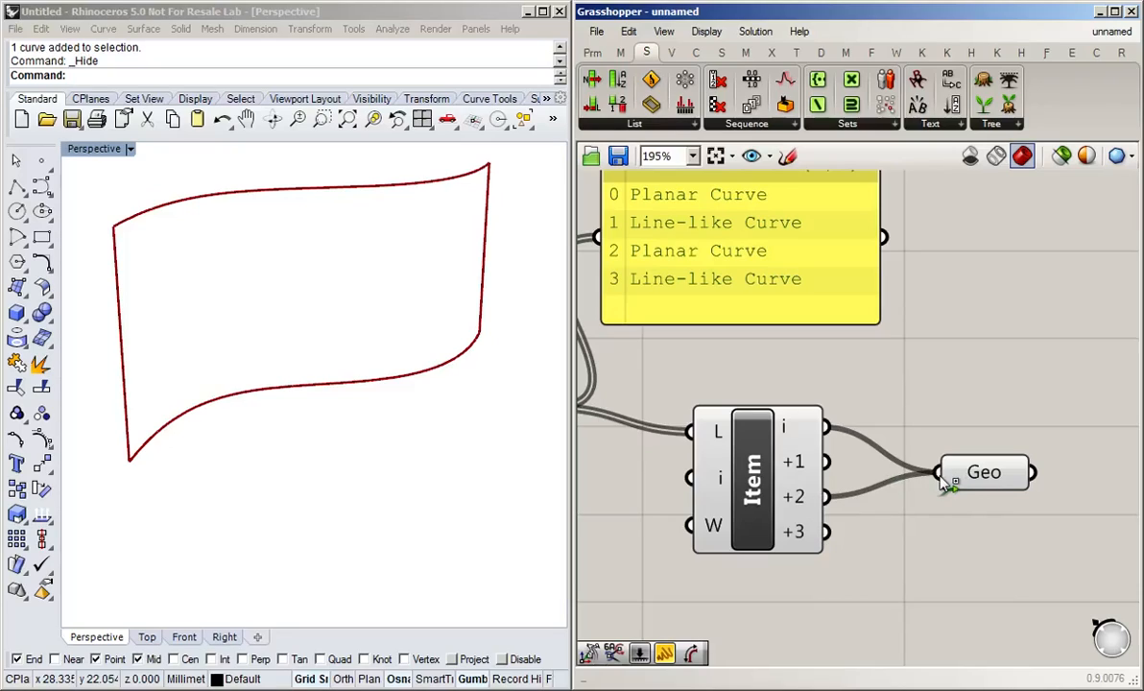
middle_click(761, 476)
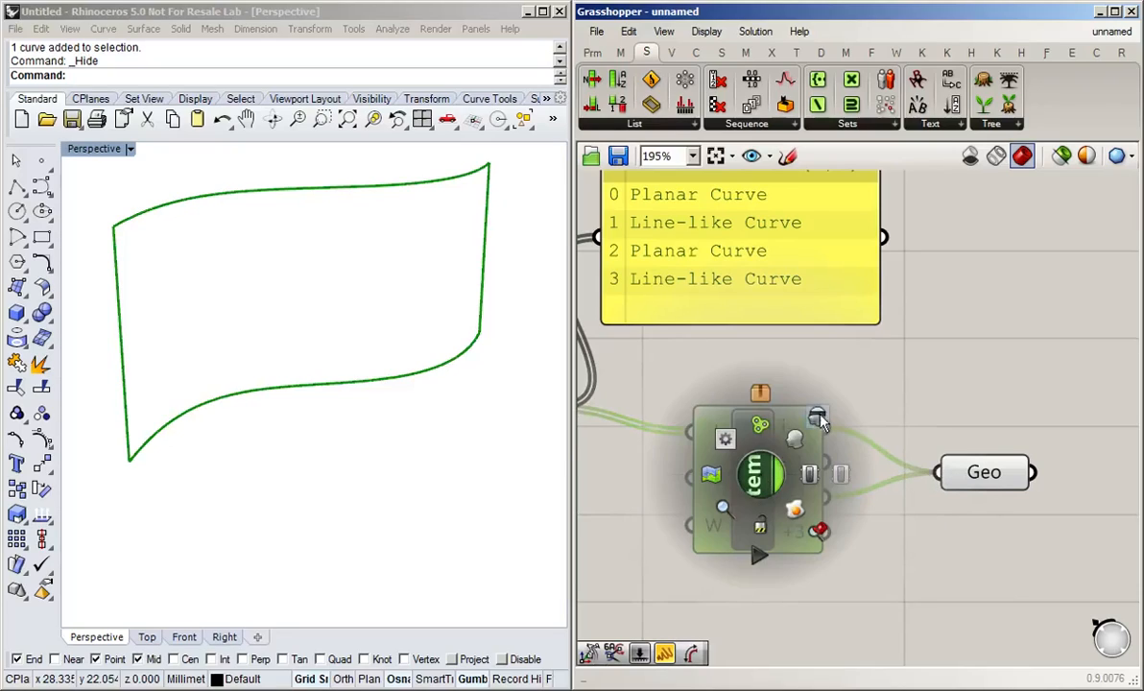
left_click(818, 417)
left_click(964, 370)
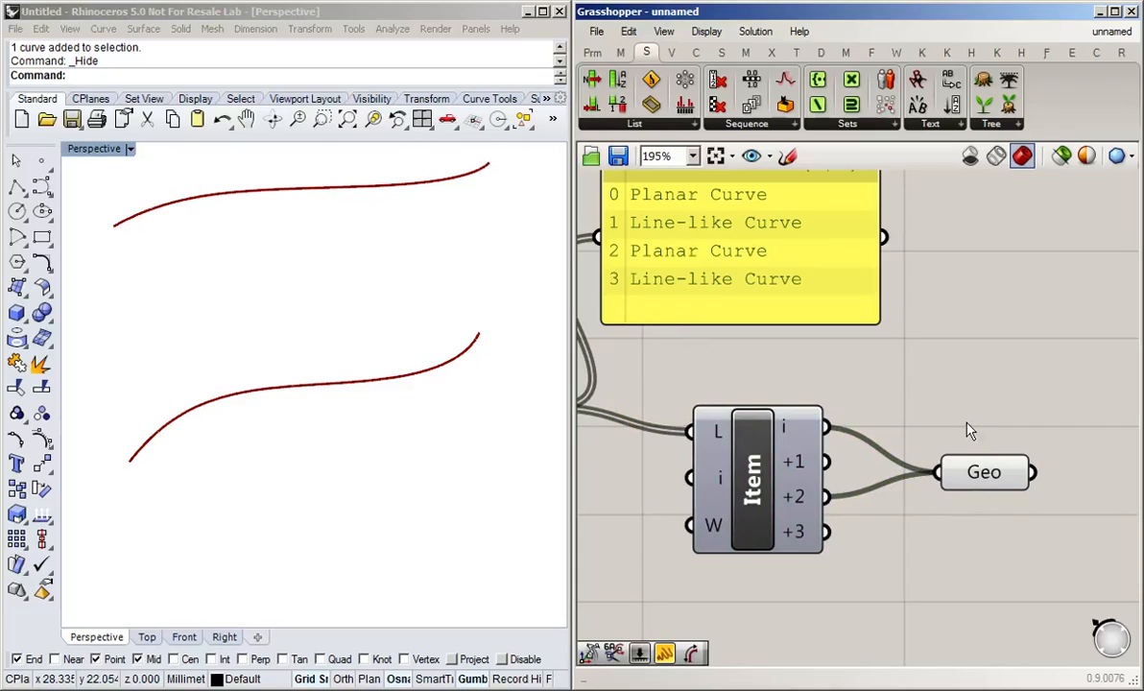
- Feed the Geometry parameter from outputs +1 and +3 only, and connect Deconstruct Brep's vertices output to List Item's list input
left_click_drag(823, 462, 938, 472)
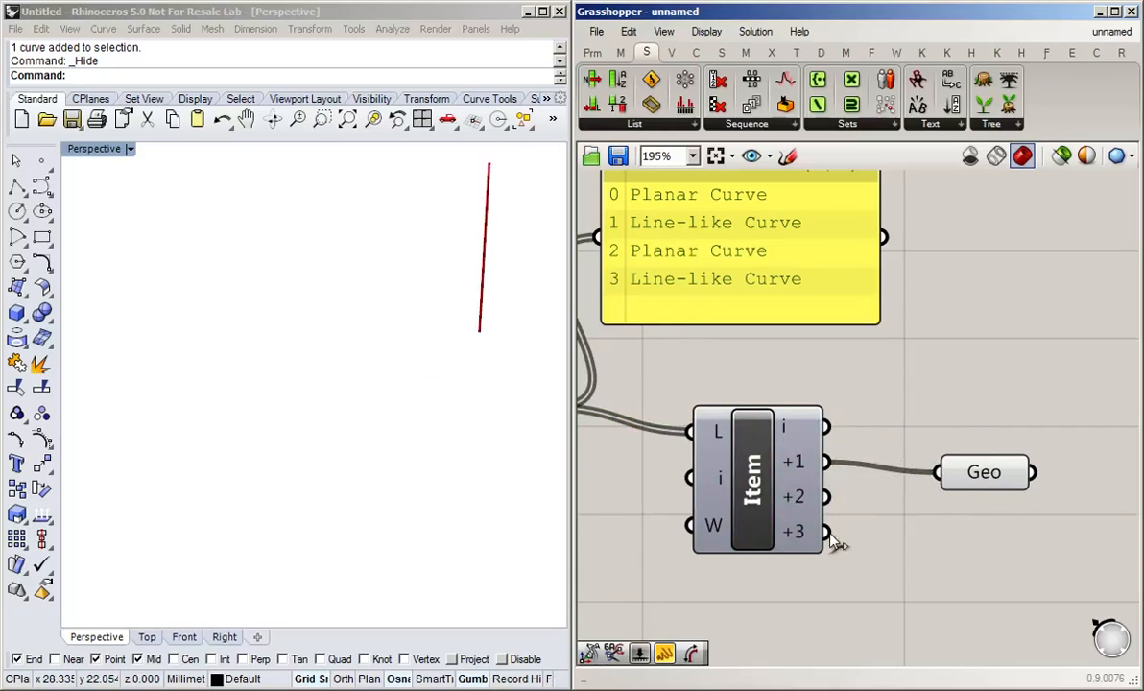
left_click_drag(832, 537, 938, 473, "shift")
scroll(881, 388, "down", 1)
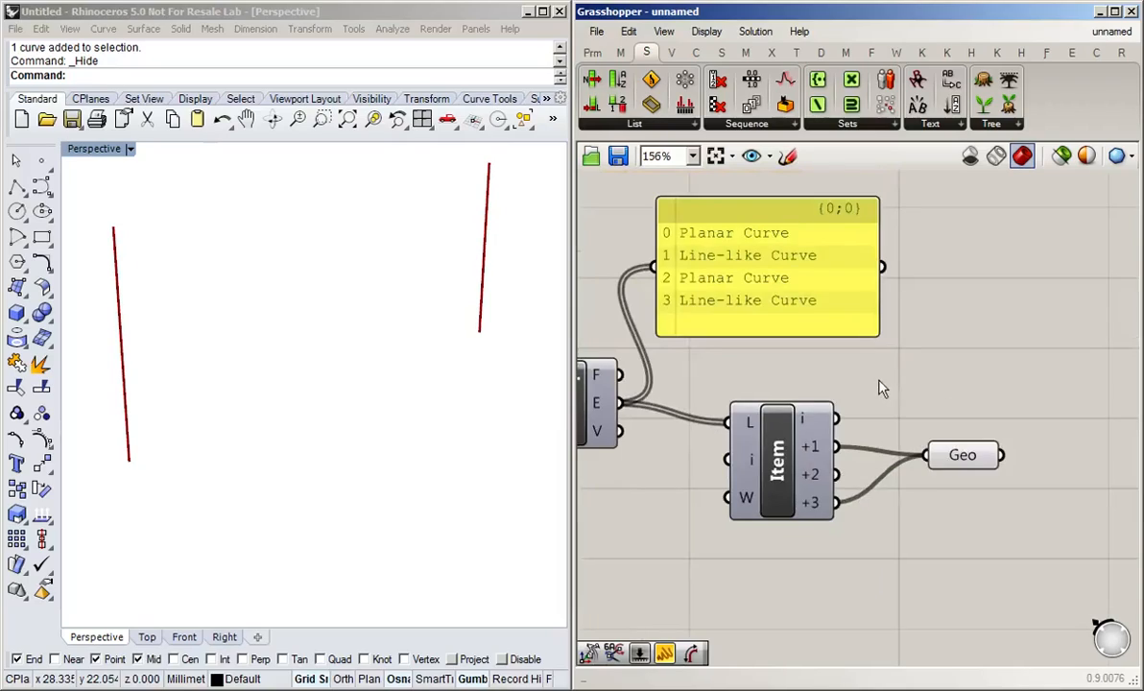
right_click_drag(881, 388, 970, 378)
left_click_drag(712, 424, 817, 414)
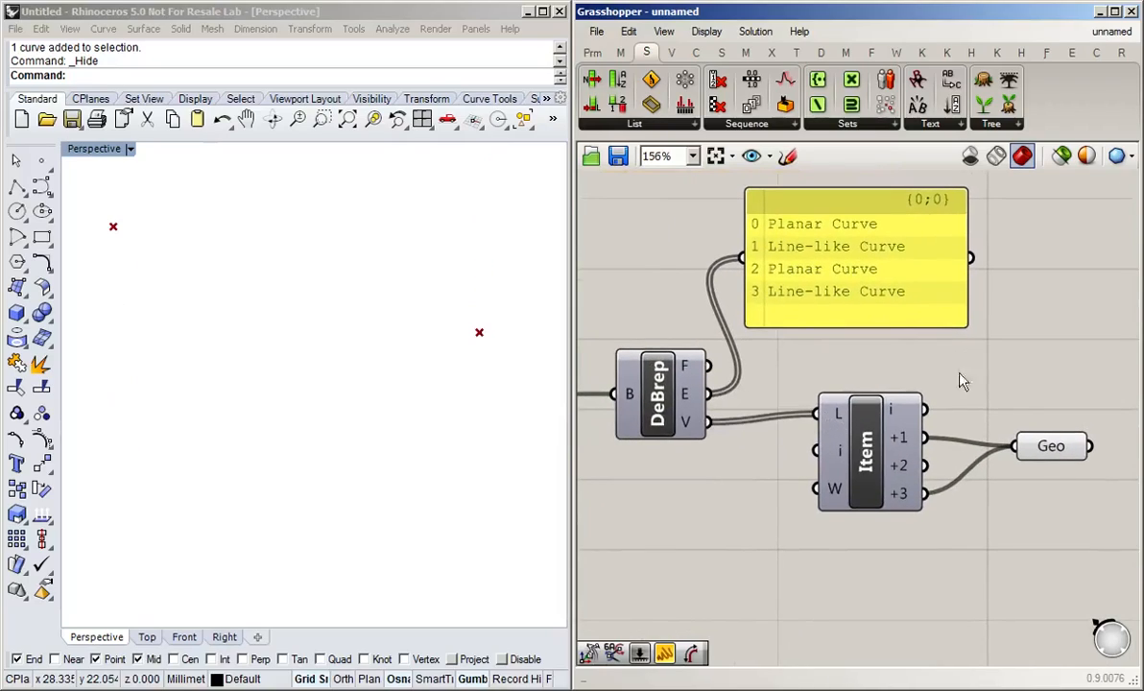
- Add a two-point Line component (inputs A and B) beside the Geometry parameter and adjust its position
scroll(1021, 391, "down", 1)
right_click_drag(1021, 391, 893, 382)
scroll(907, 348, "down", 1)
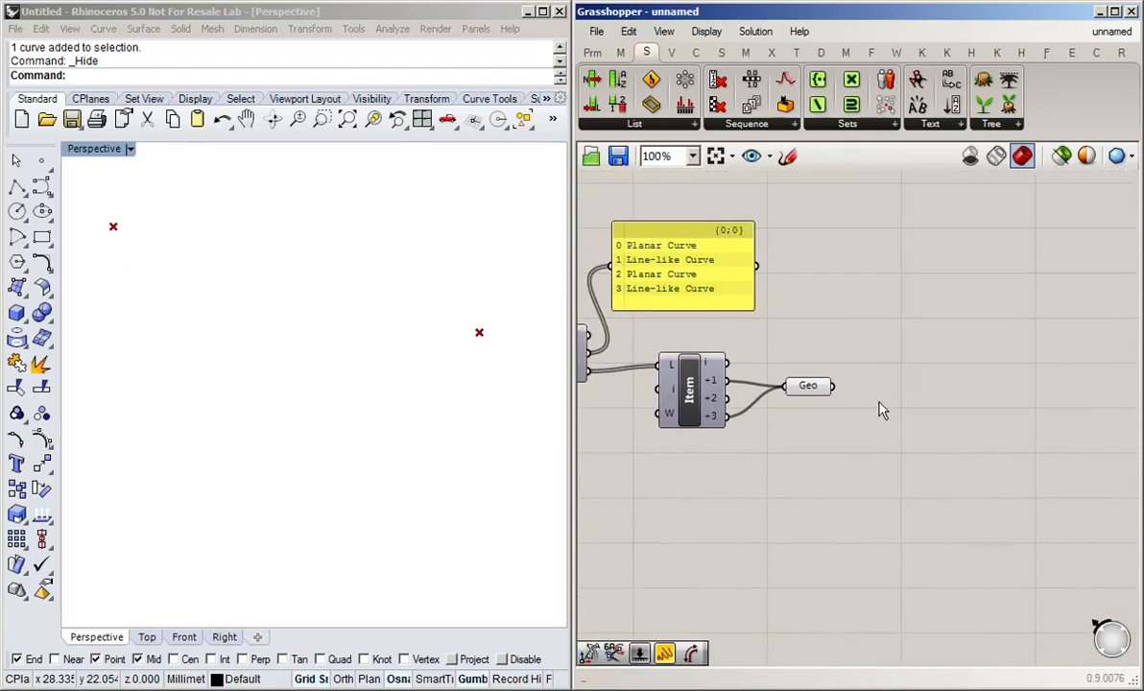
double_click(913, 384)
type("lin")
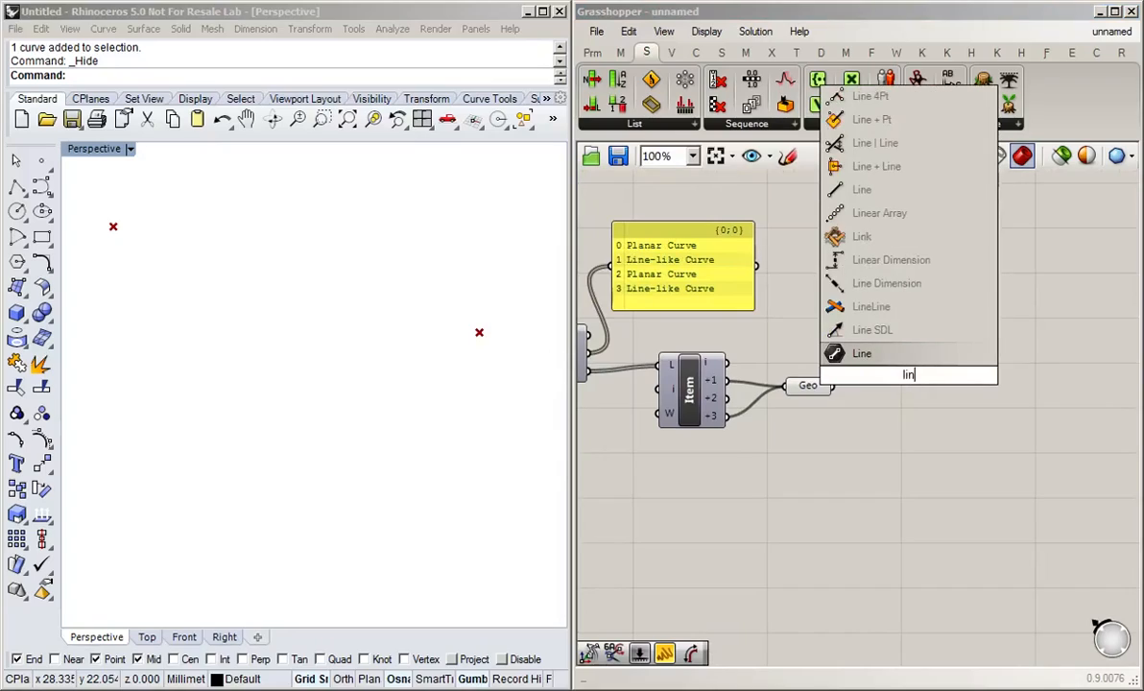
key("Up")
key("Up")
key("Up")
key("Up")
key("Up")
key("Up")
key("Up")
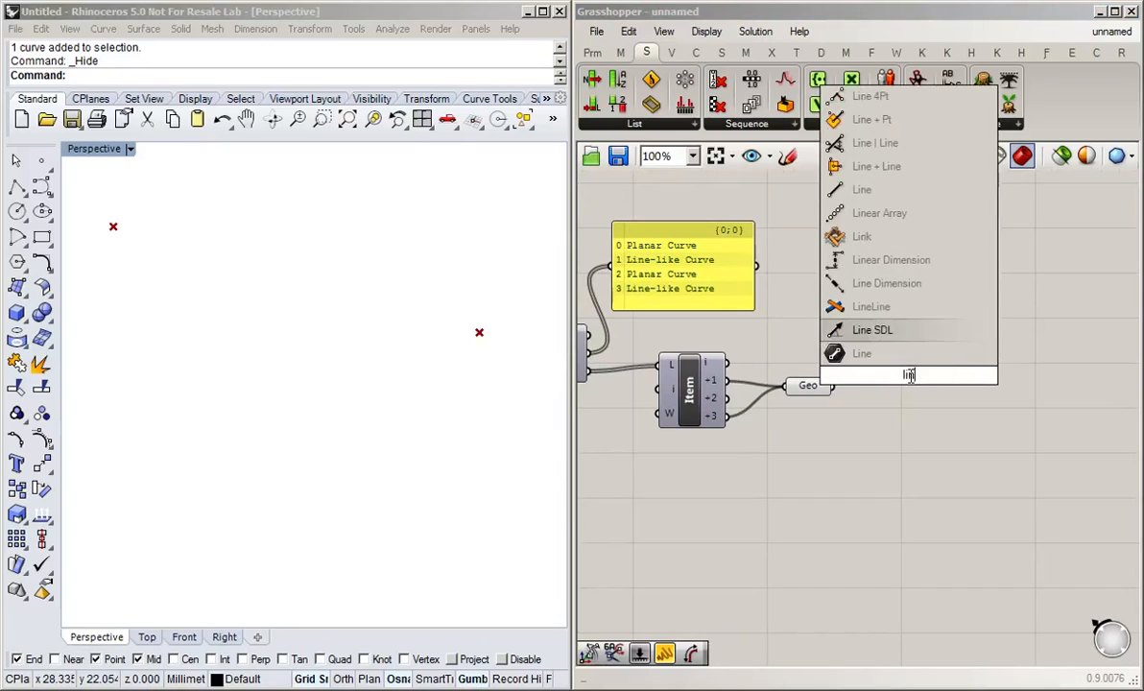
key("Return")
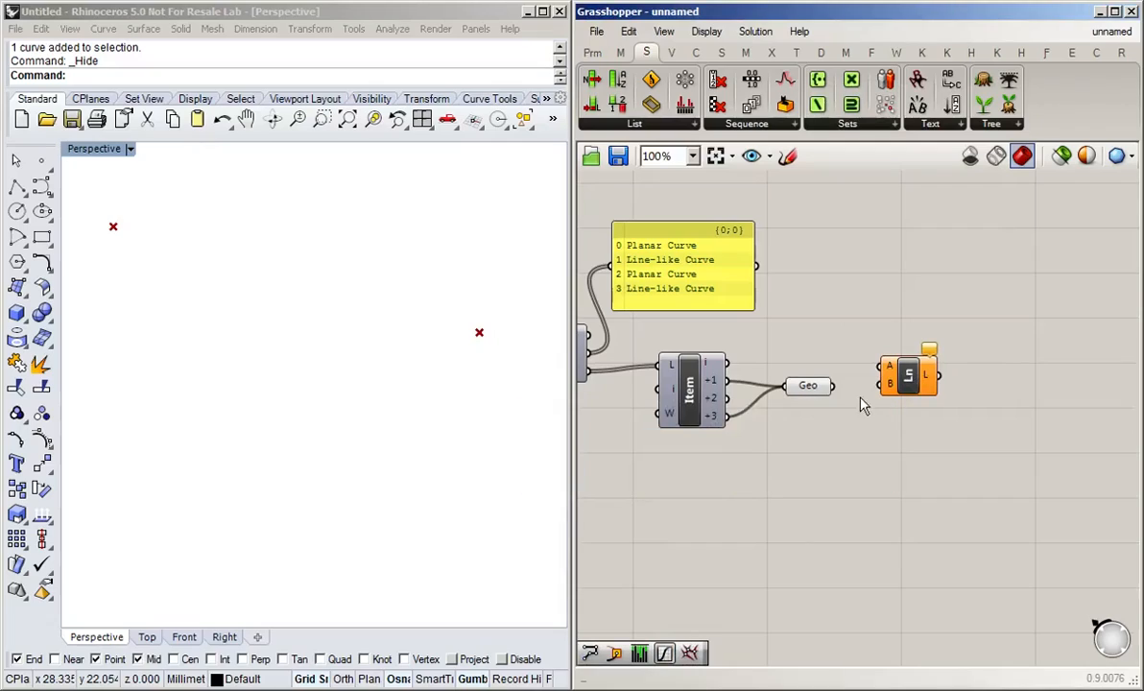
left_click_drag(912, 386, 891, 405)
- Connect List Item's +1 and +3 outputs to the Line component's A and B inputs, and delete the Geometry parameter
scroll(864, 403, "up", 1)
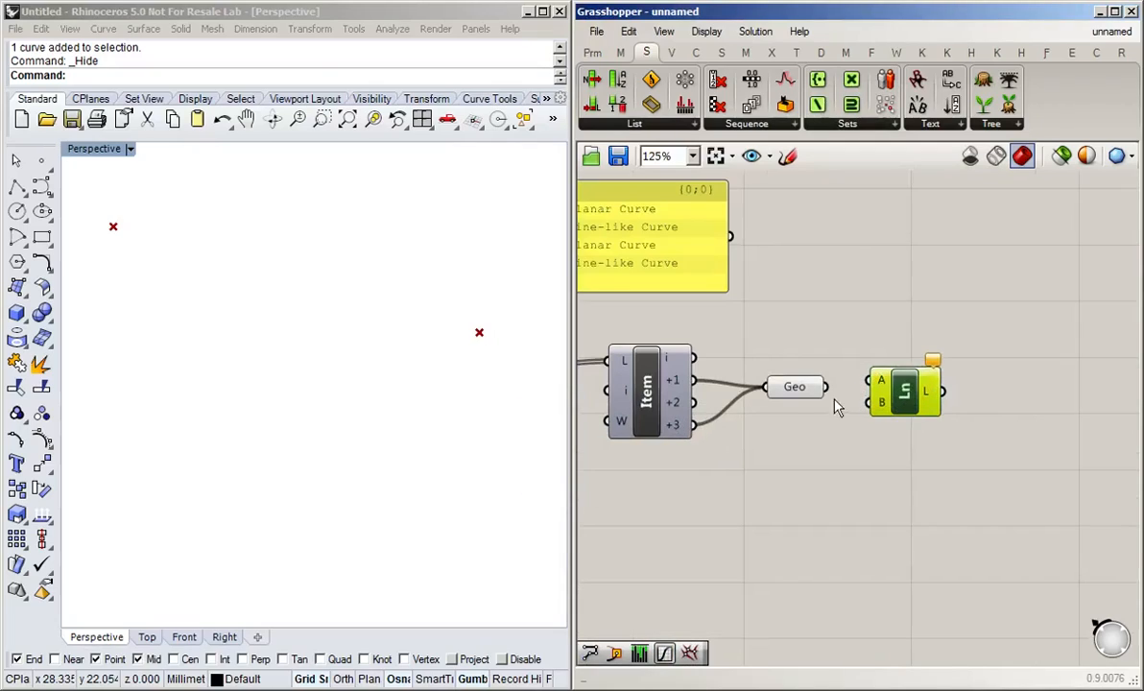
left_click_drag(796, 388, 790, 364)
left_click_drag(693, 381, 870, 382)
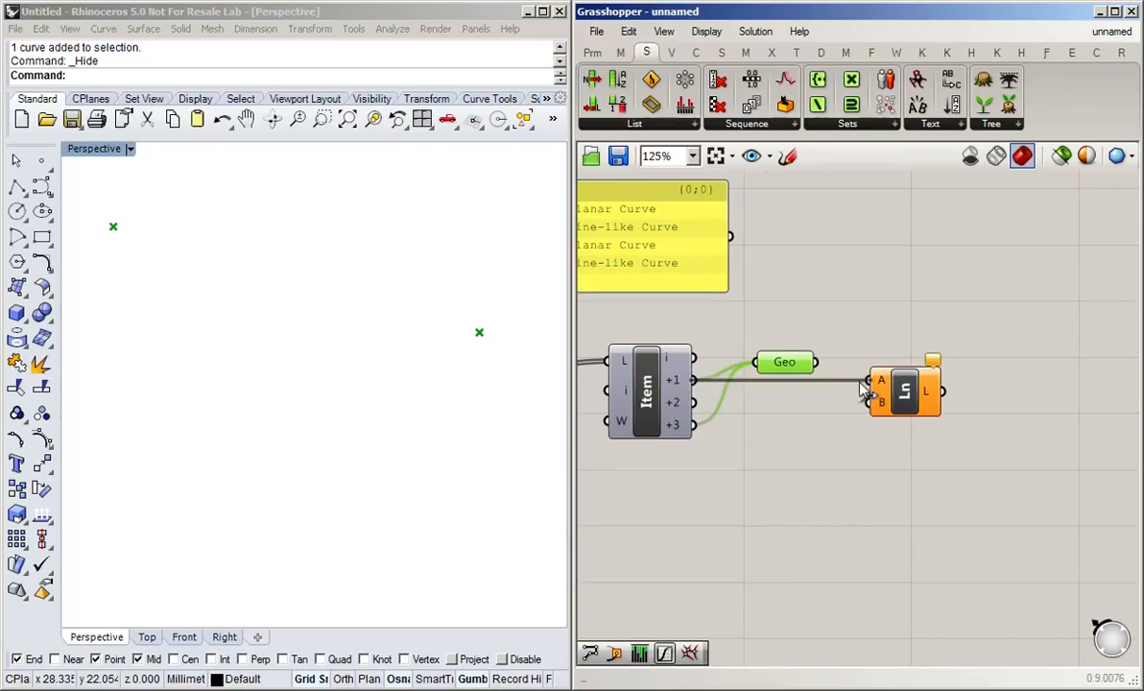
left_click_drag(694, 425, 872, 404)
right_click_drag(824, 496, 861, 520)
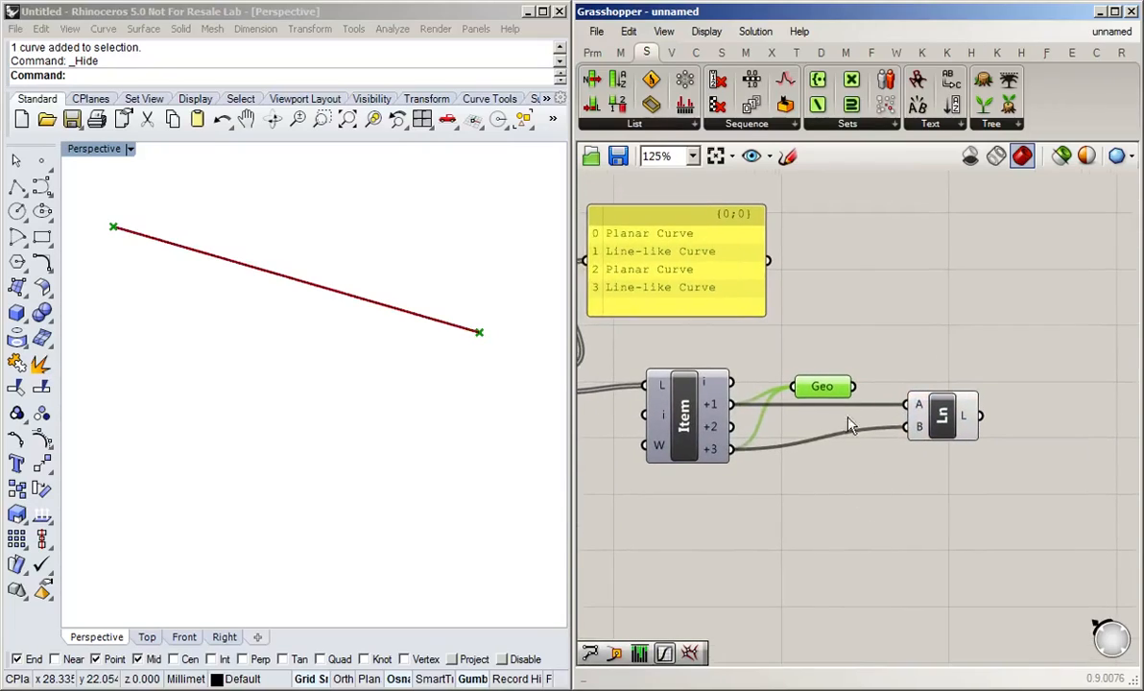
key("Delete")
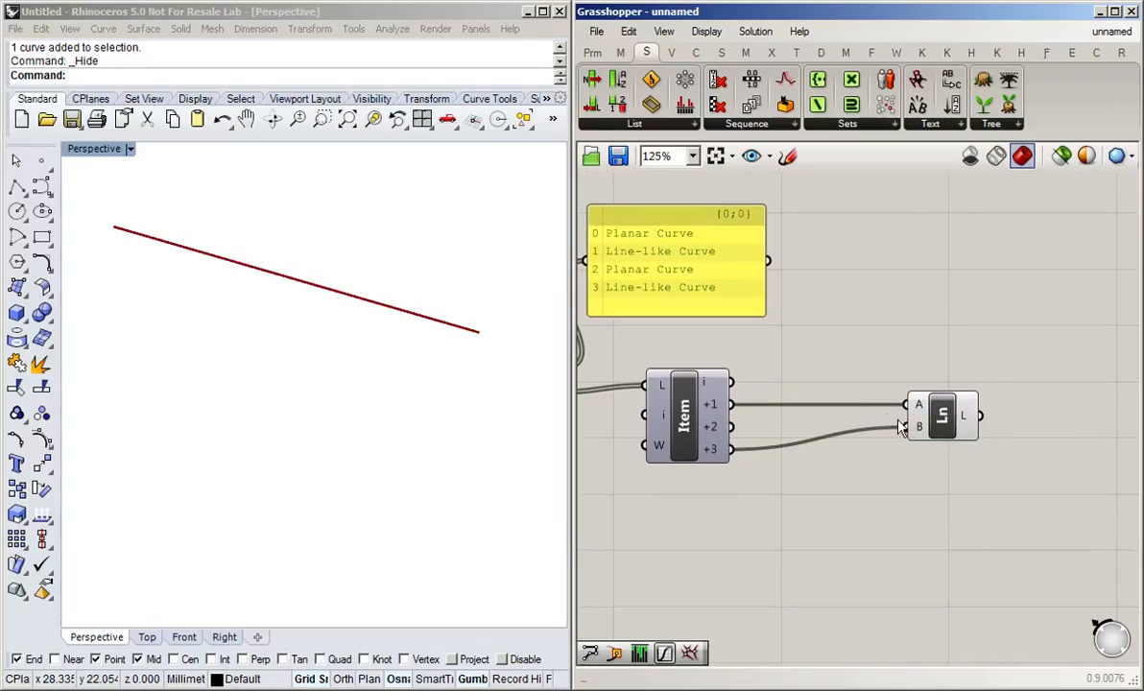
- Move the Line component closer to List Item, duplicate it, and wire outputs i and +2 to the copy's A and B inputs
left_click_drag(942, 433, 864, 378)
key("ctrl+c")
key("ctrl+v")
left_click_drag(734, 383, 829, 377)
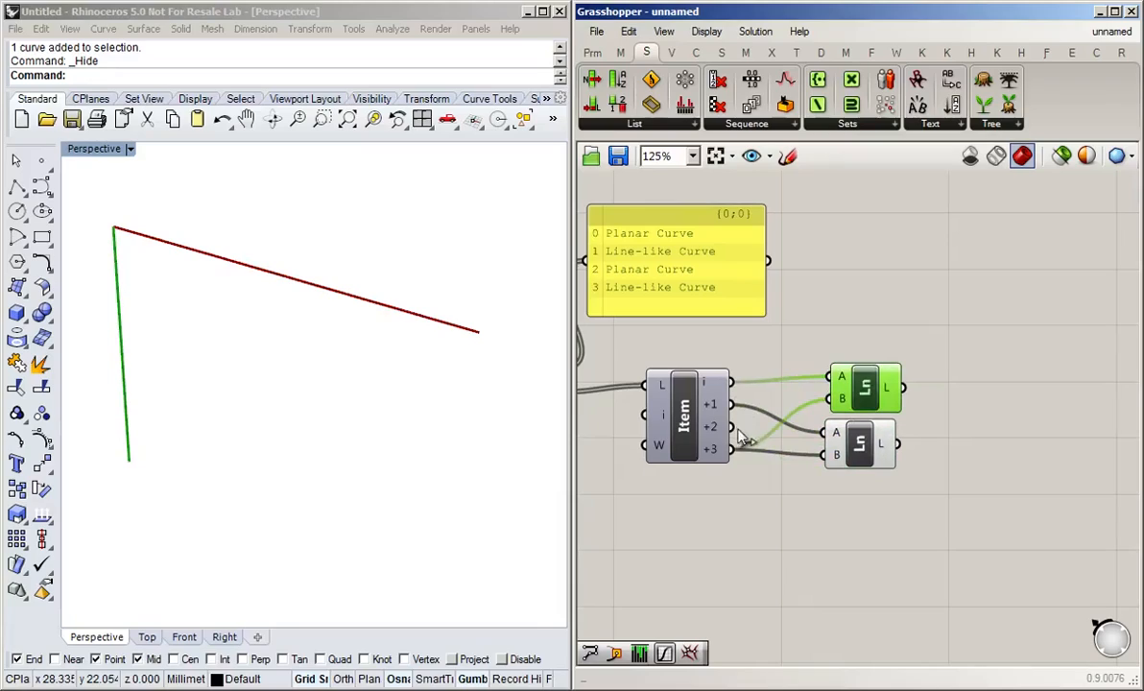
left_click_drag(734, 427, 823, 401)
left_click(905, 313)
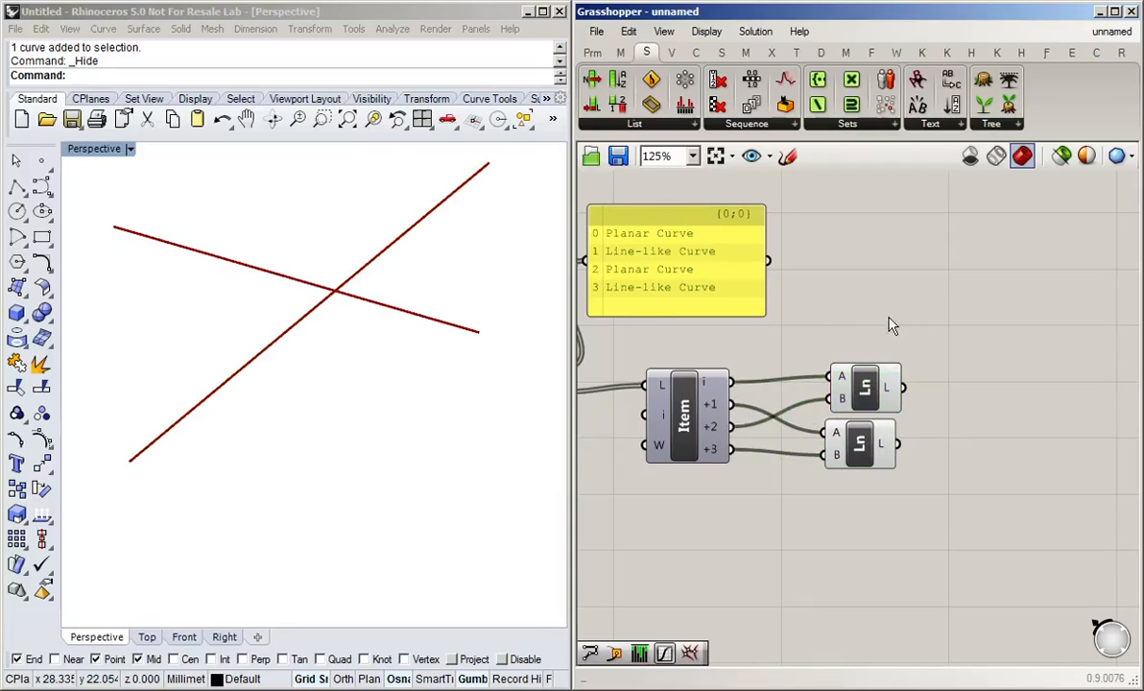
- Align the upper Line component directly above the lower one
scroll(889, 317, "down", 1)
right_click_drag(850, 323, 930, 338)
left_click_drag(951, 400, 946, 397)
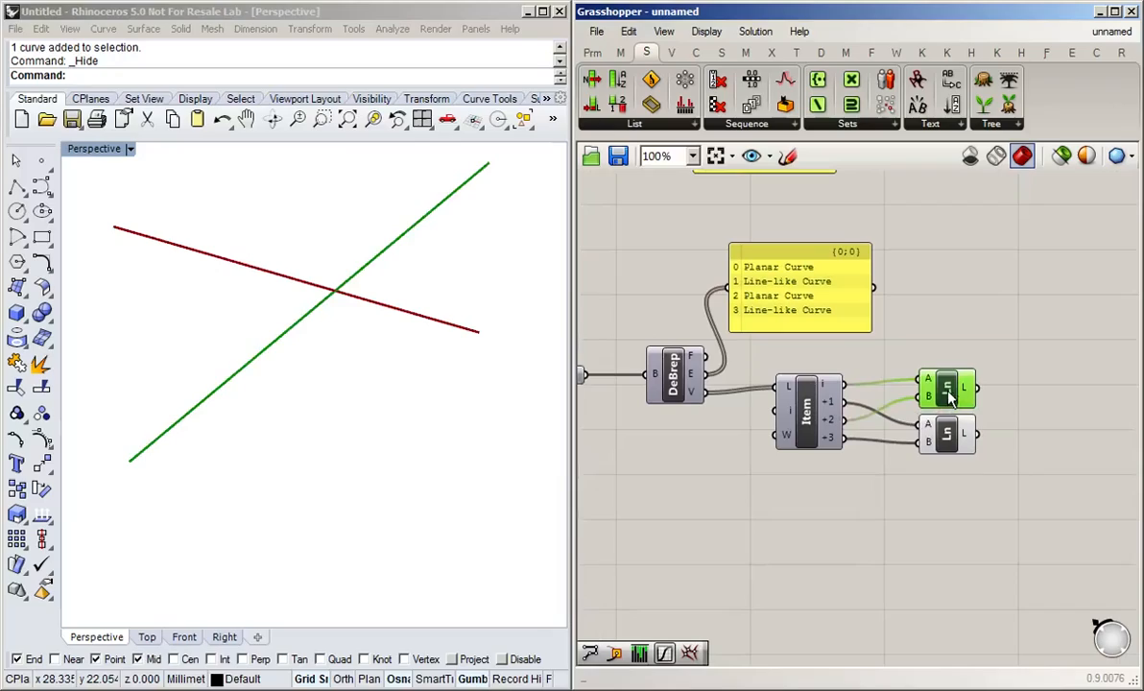
left_click(955, 345)
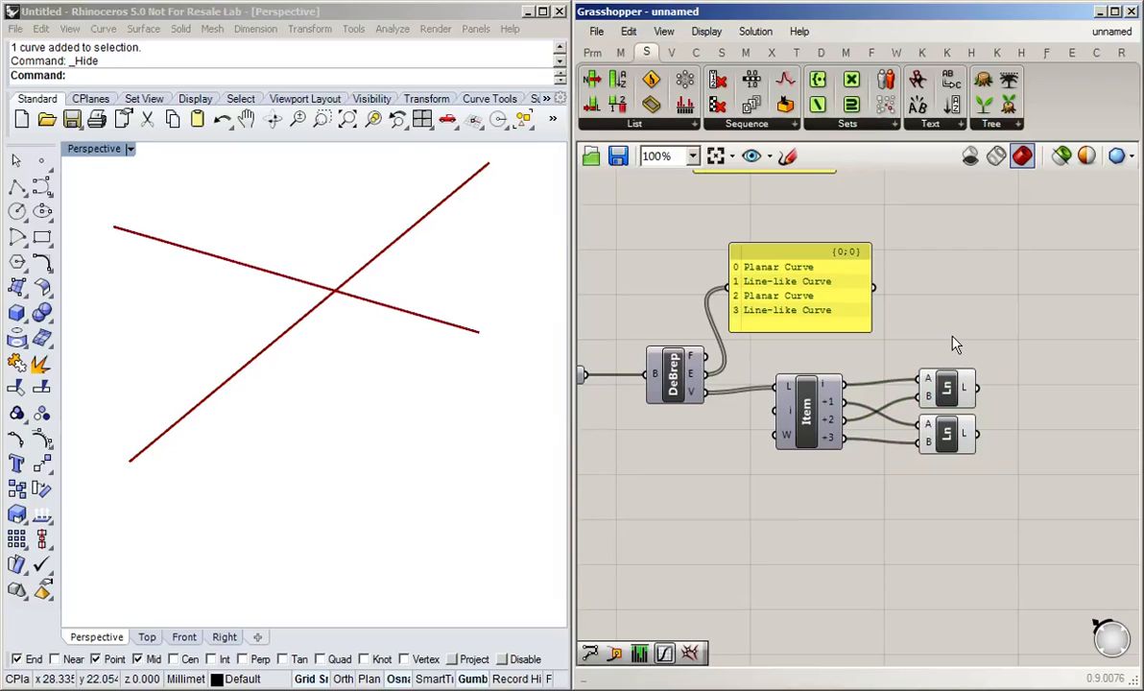
- Examine the Range and Series list panels and the separate number panel beside them
scroll(952, 337, "down", 2)
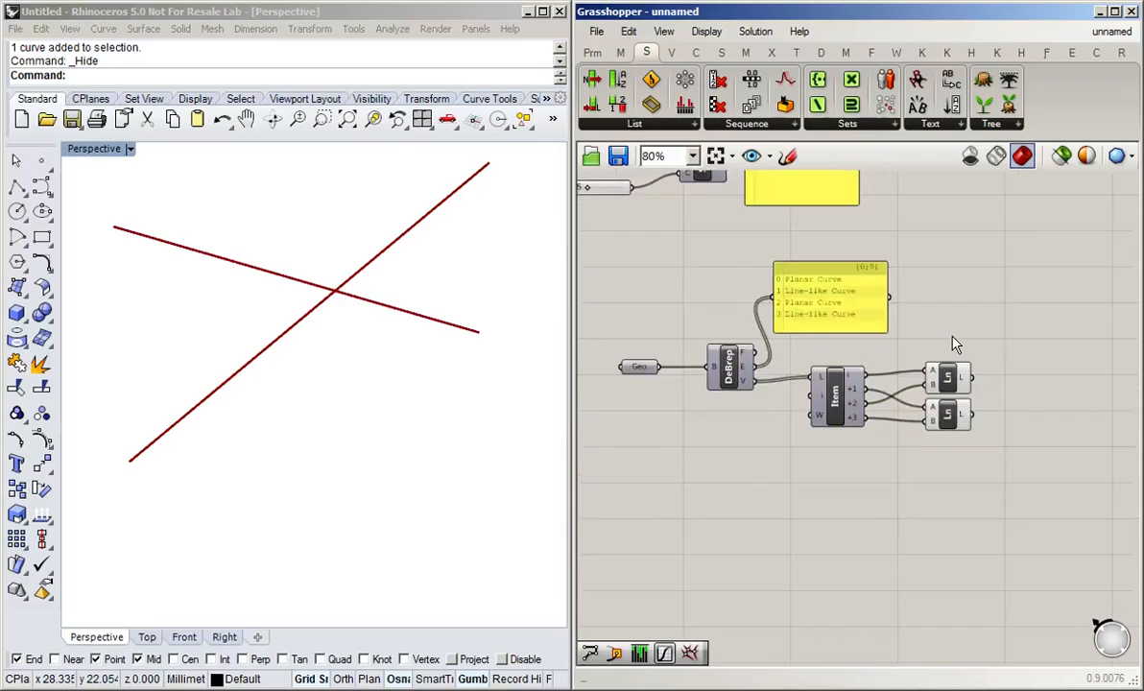
right_click_drag(964, 241, 971, 534)
scroll(894, 468, "up", 1)
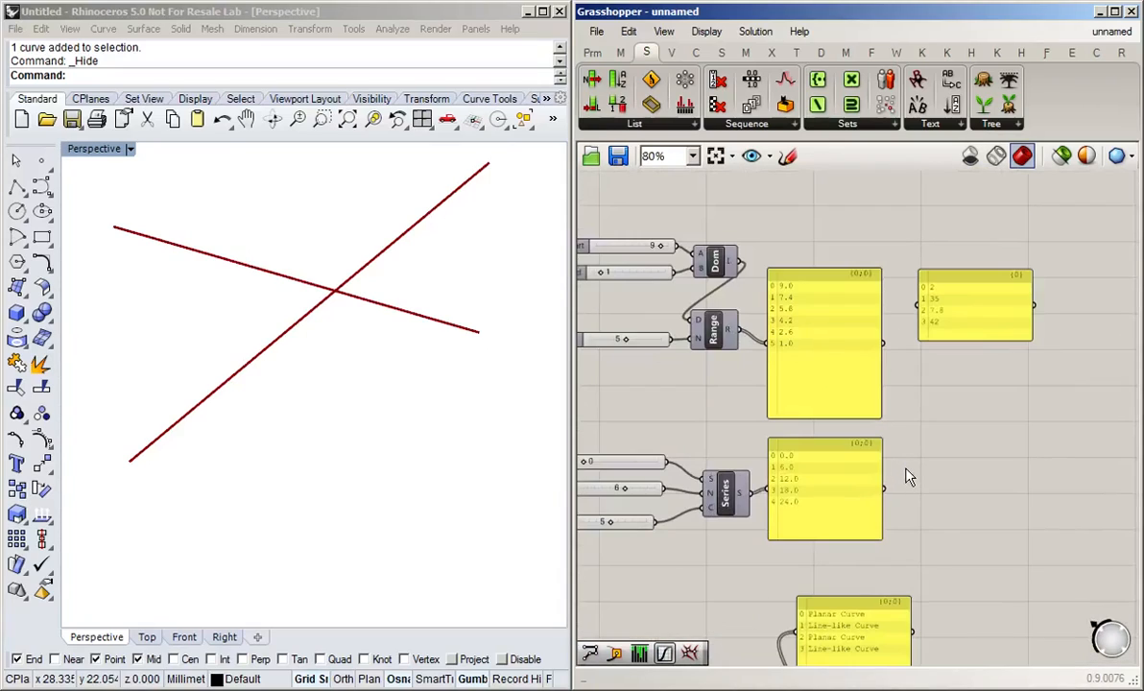
right_click_drag(954, 466, 1024, 467)
right_click_drag(1024, 405, 973, 438)
scroll(970, 384, "up", 2)
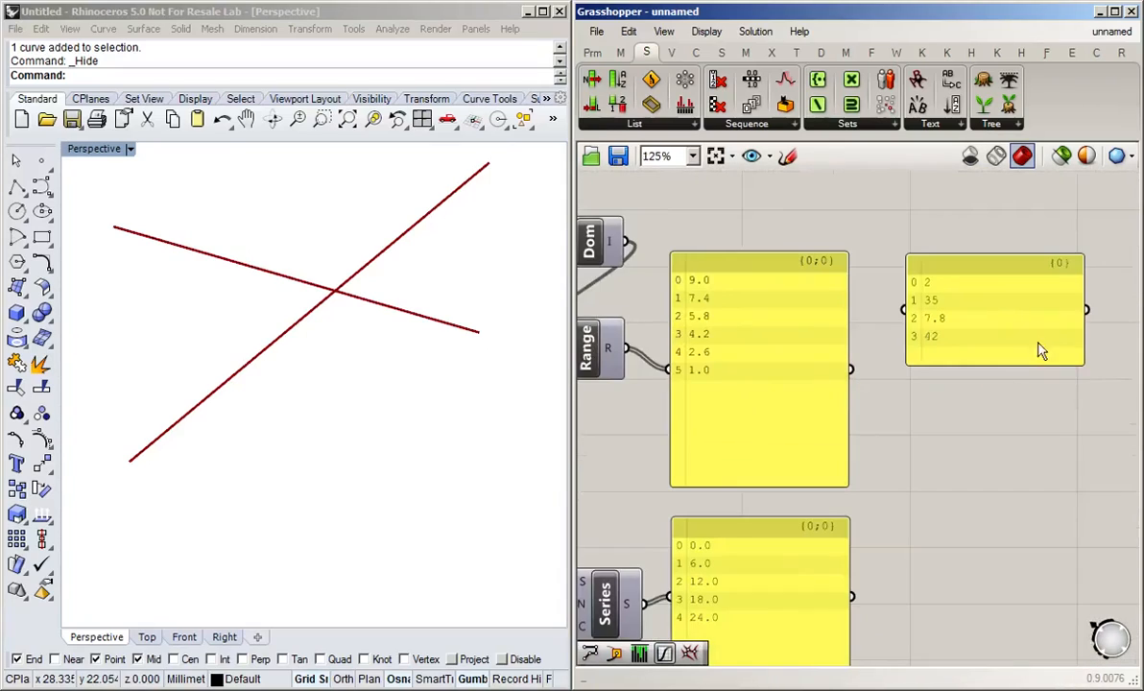